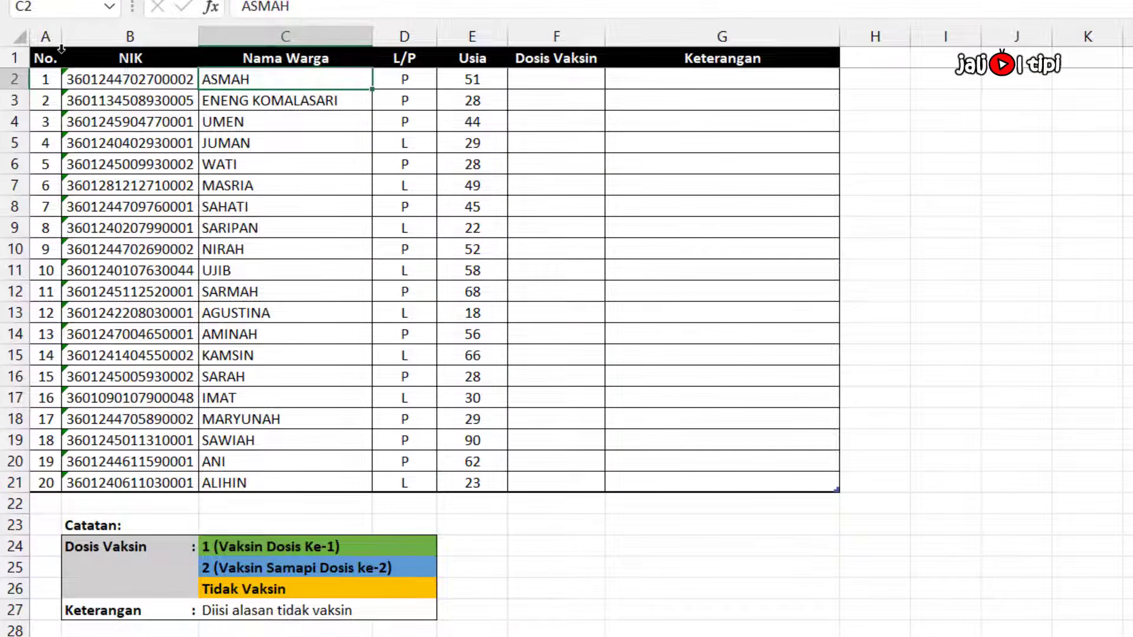
- Examine the table's columns from No. to Keterangan and its data rows 2 to 21
click(47, 36)
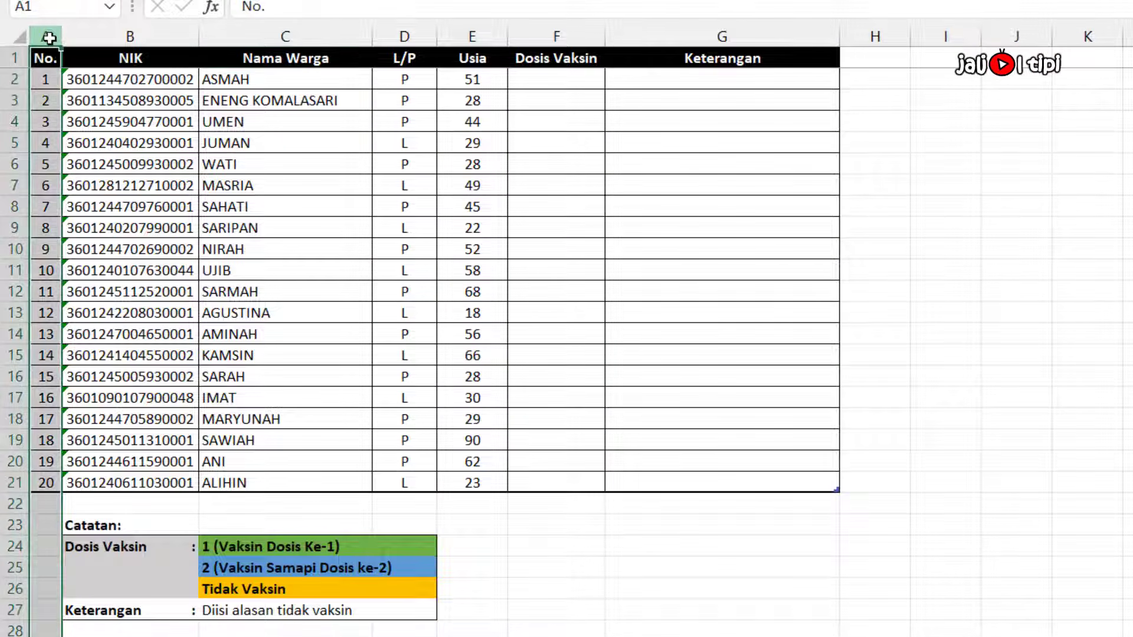
click(119, 38)
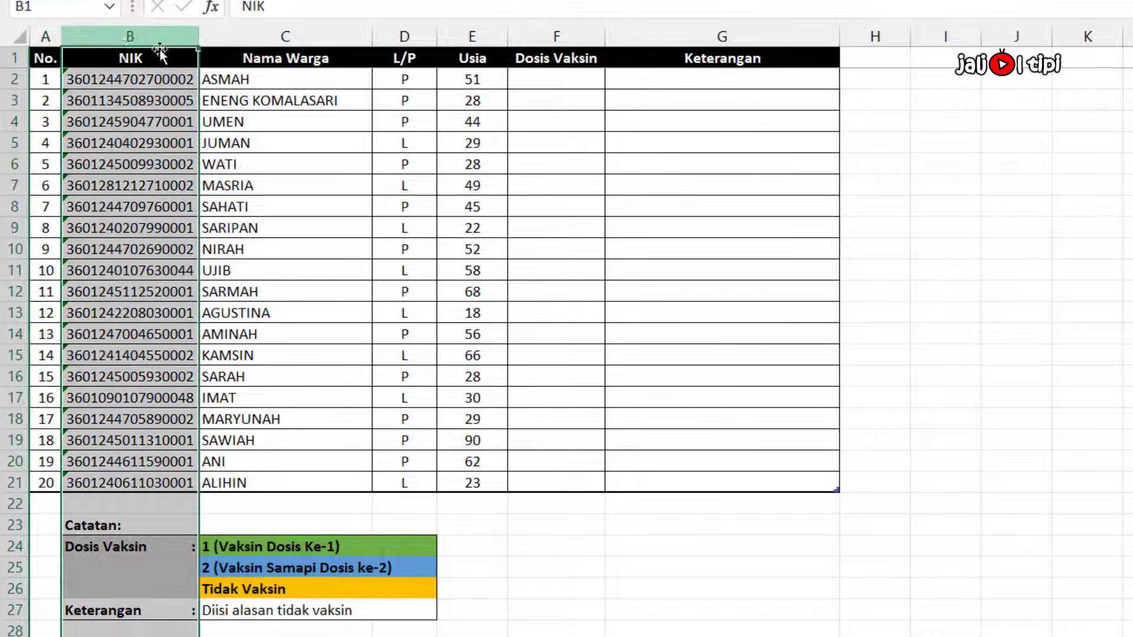
click(288, 37)
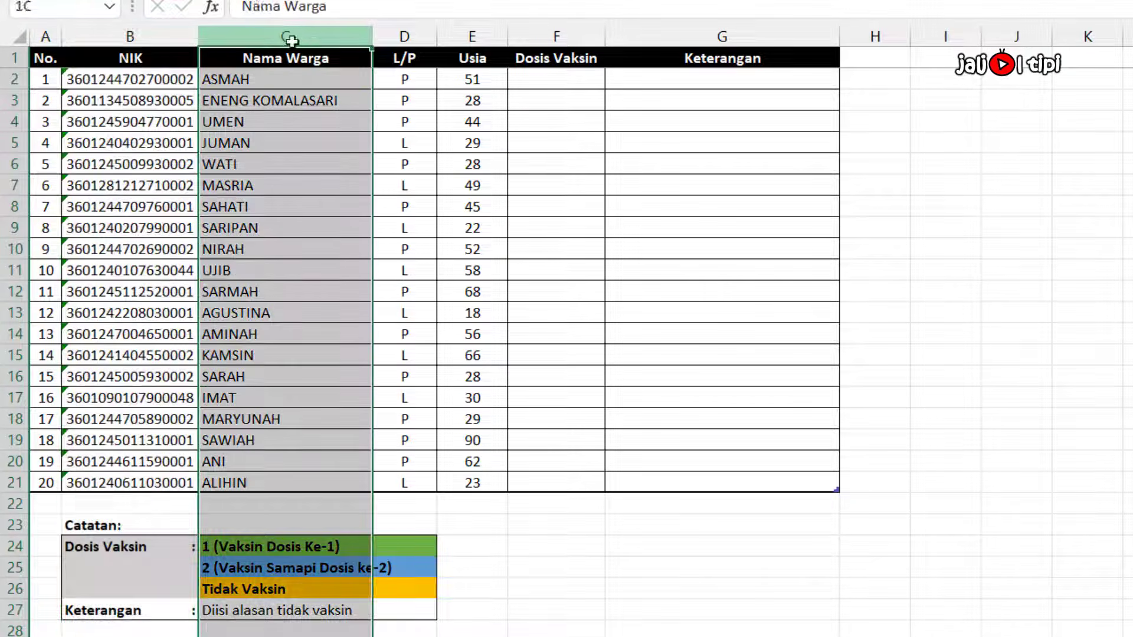
click(405, 36)
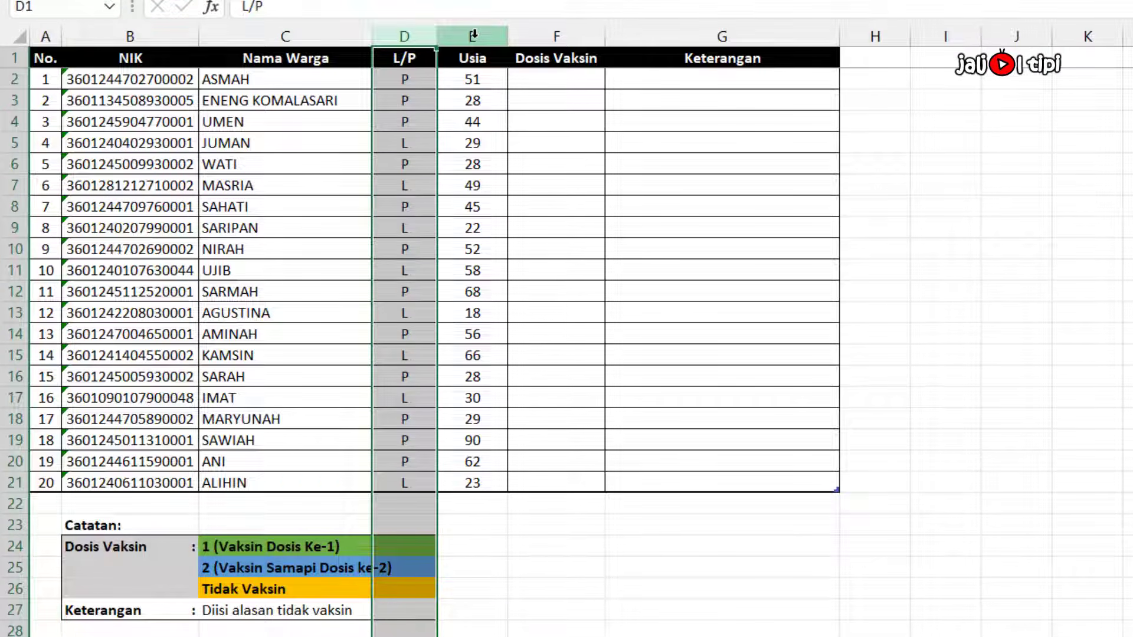
click(473, 36)
click(556, 37)
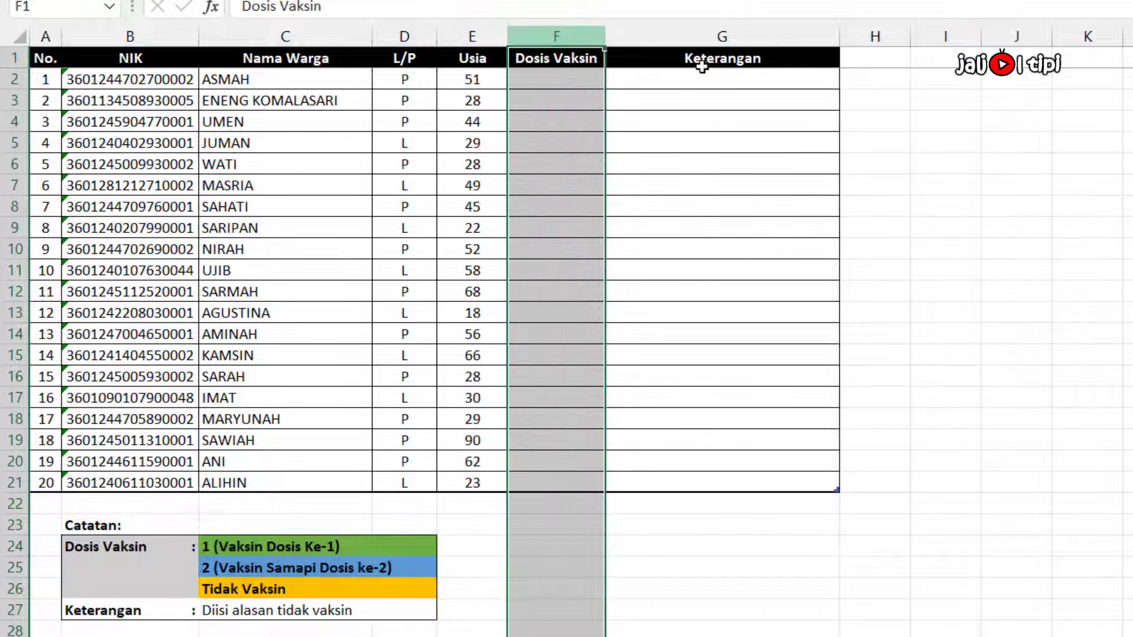
click(711, 40)
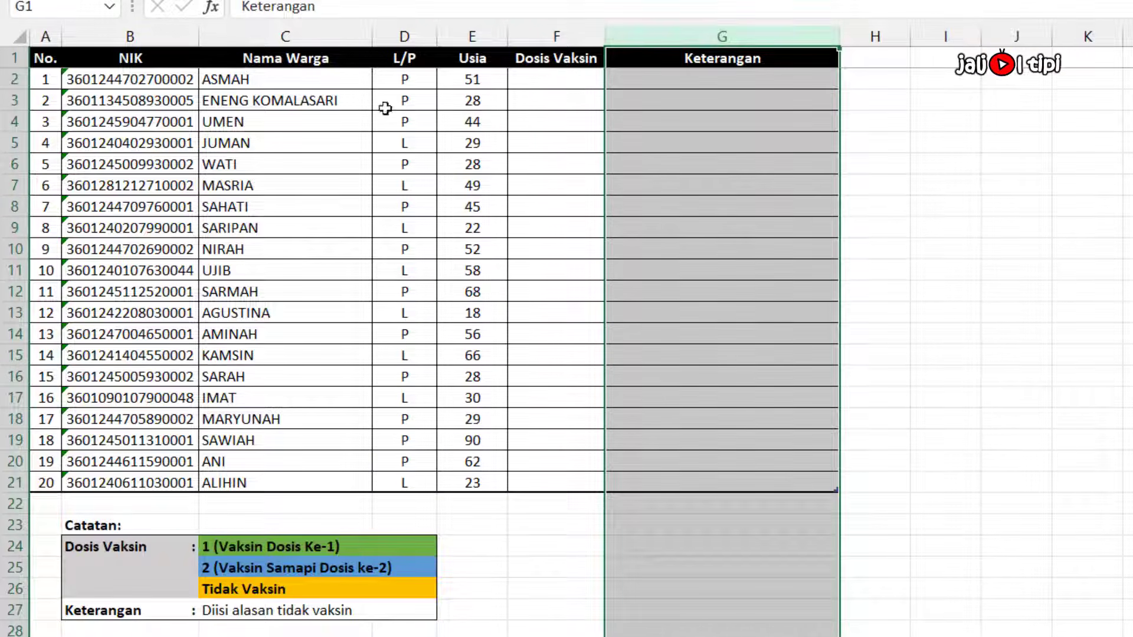
drag(15, 78, 12, 486)
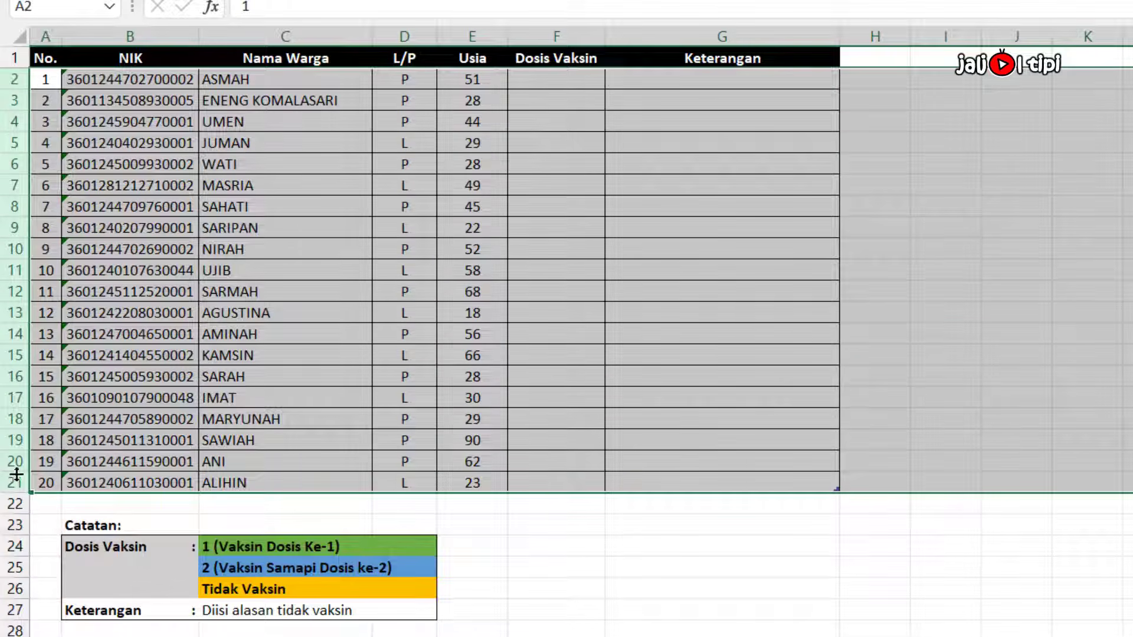
click(453, 76)
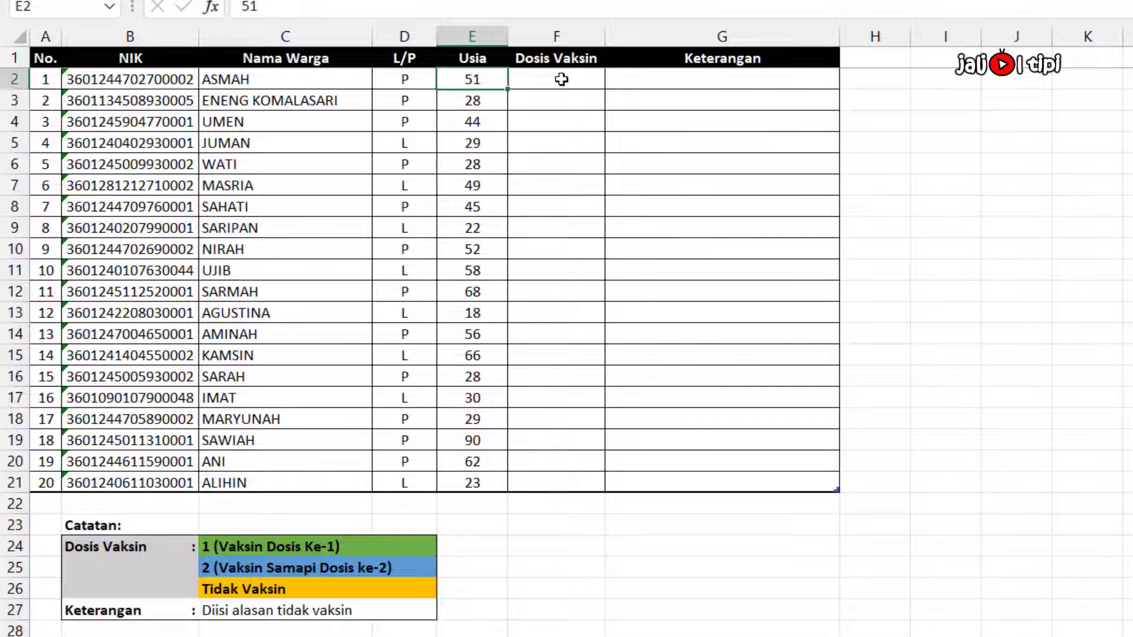
click(590, 58)
key(ctrl+shift+Down)
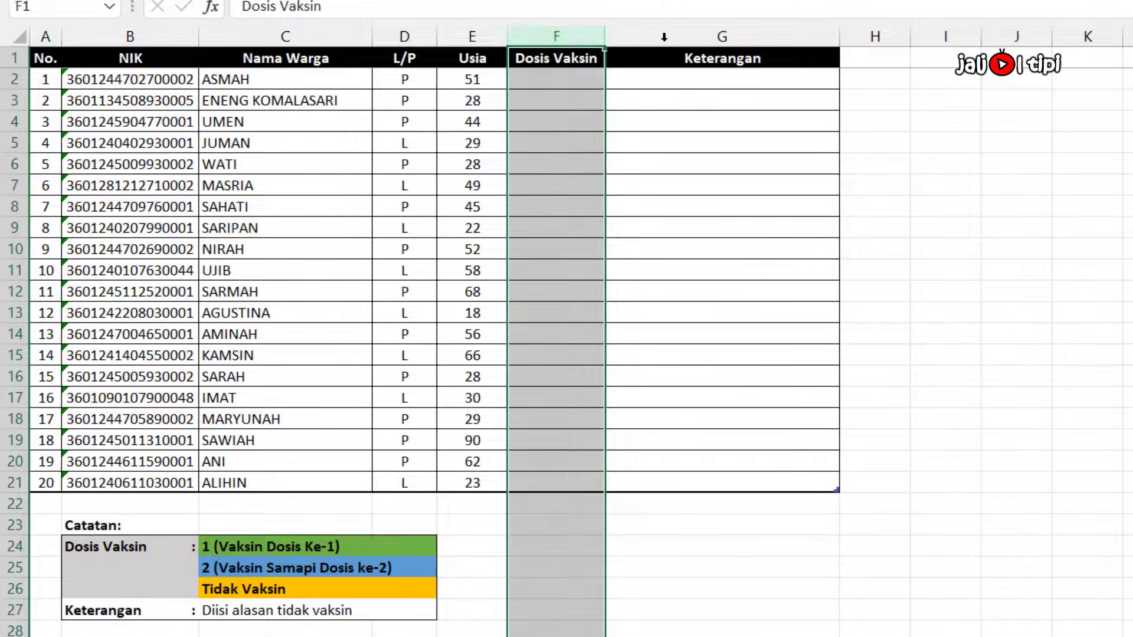
click(726, 39)
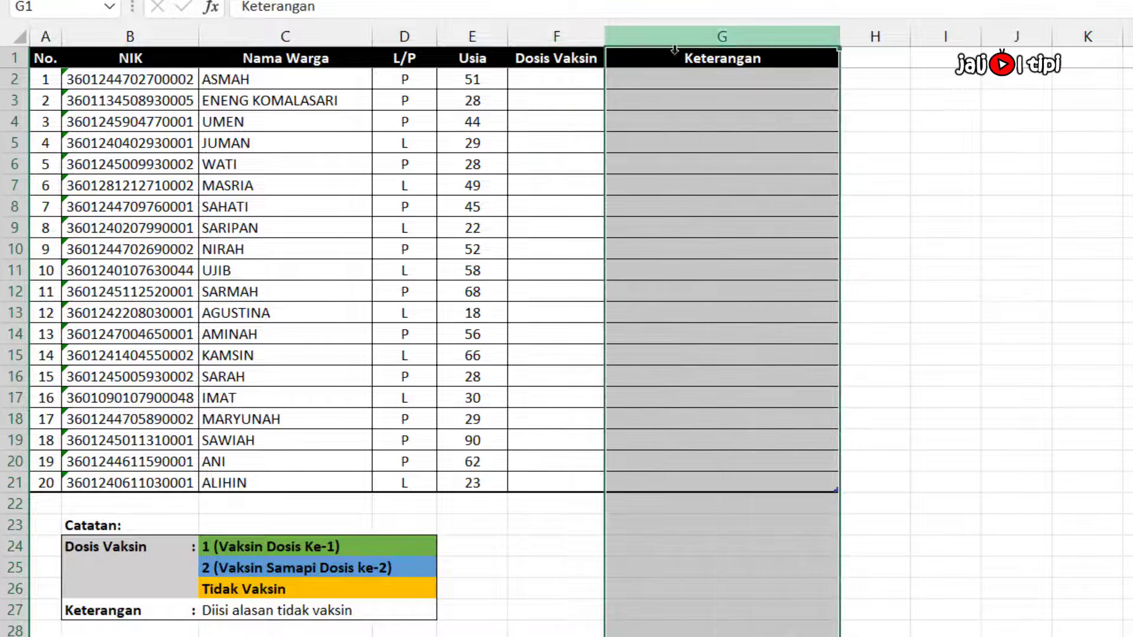
- Fill in Dosis Vaksin for the first three records: 1 in F2, 2 in F3 and Tidak Vaksin in F4
click(584, 76)
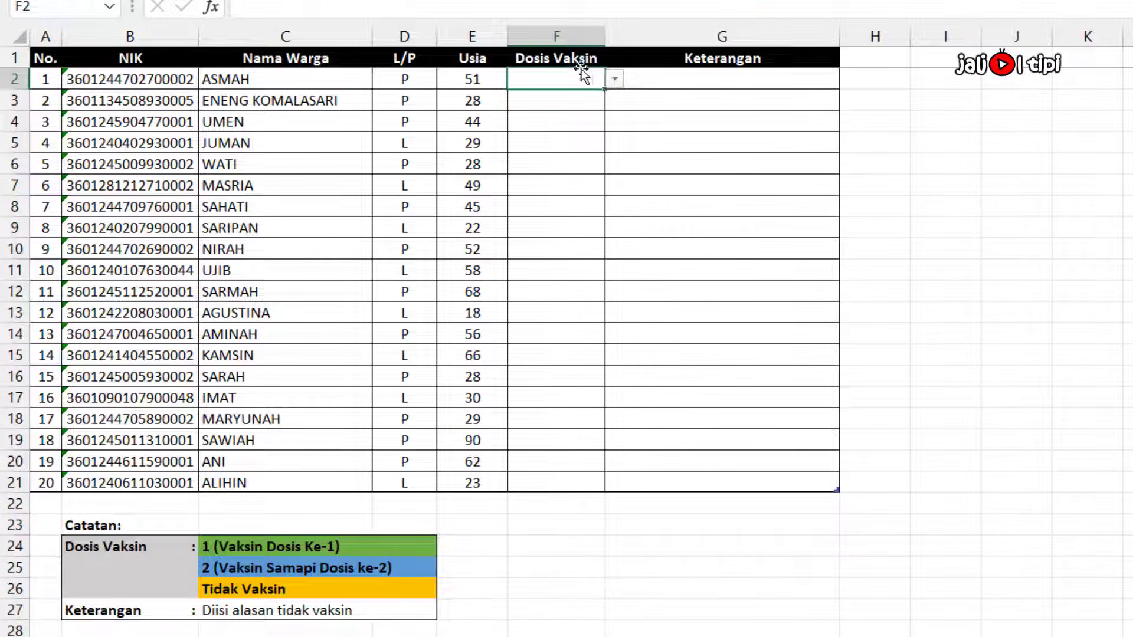
click(613, 79)
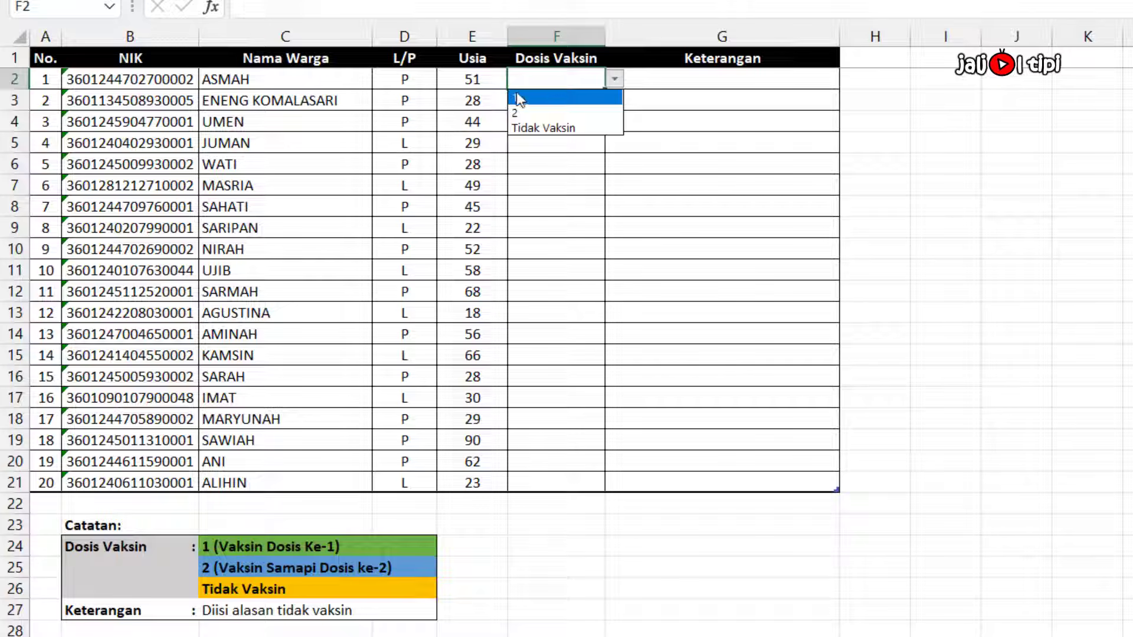
click(556, 98)
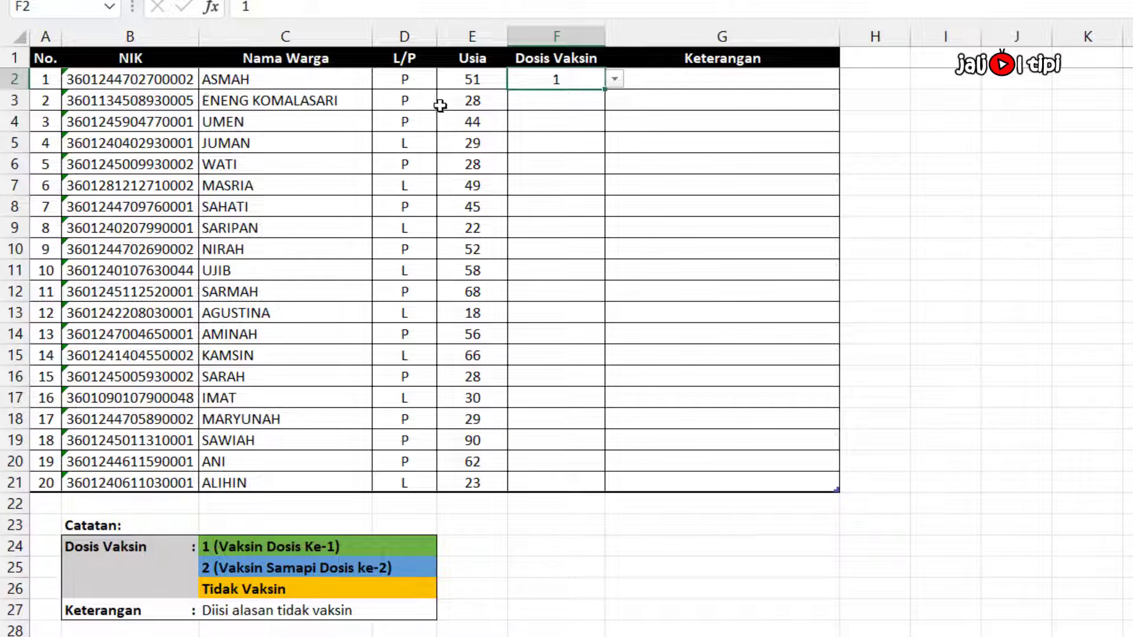
key(Down)
click(615, 105)
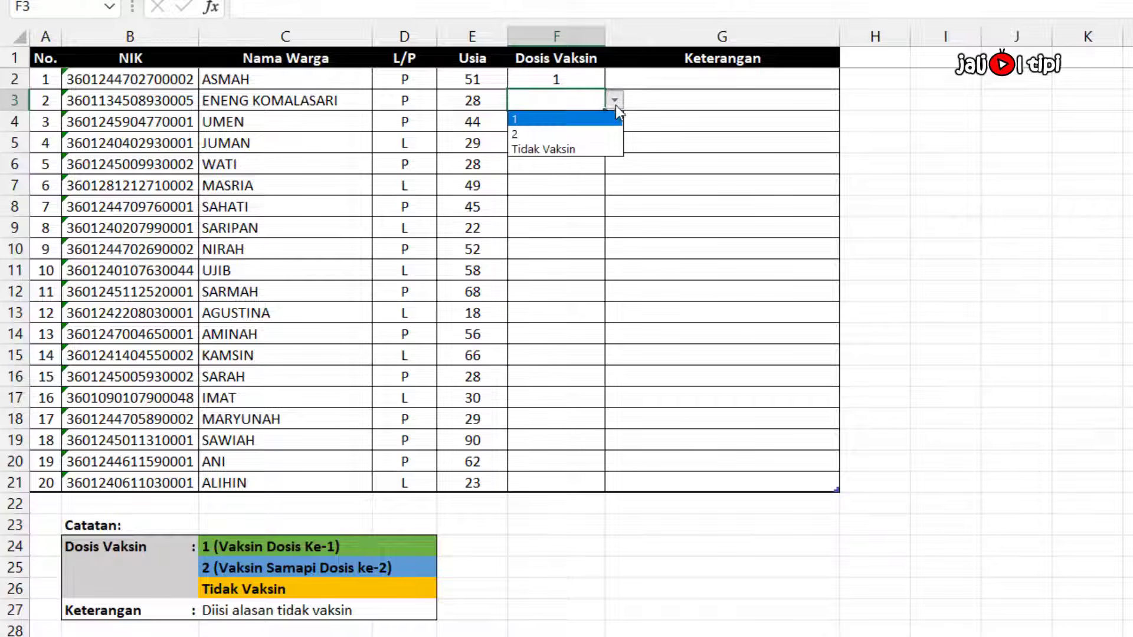
click(547, 134)
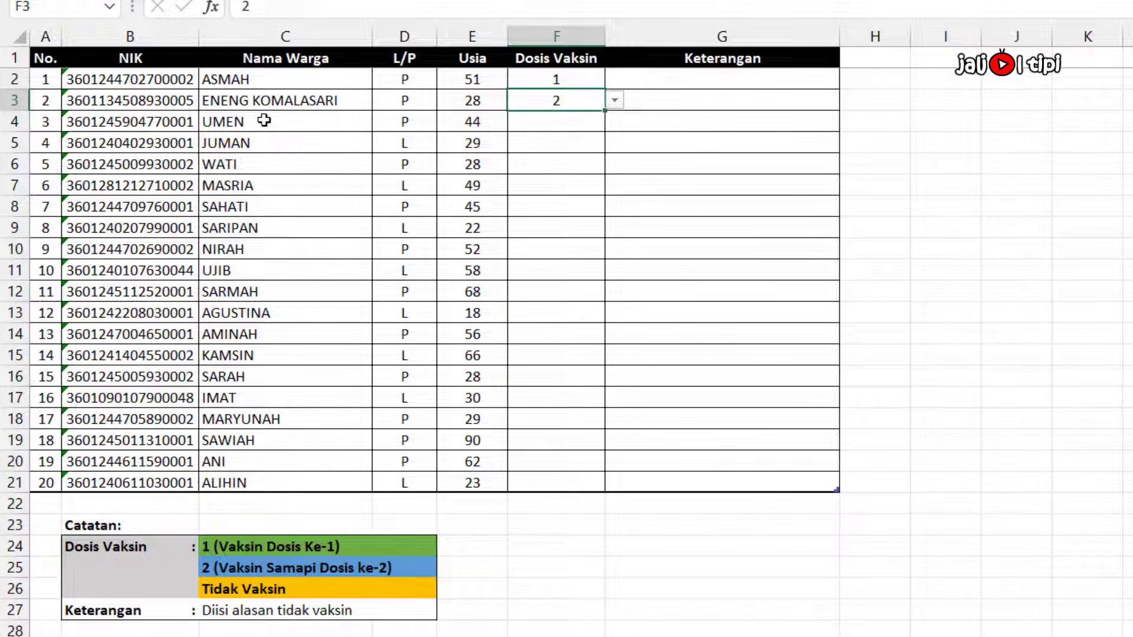
click(590, 121)
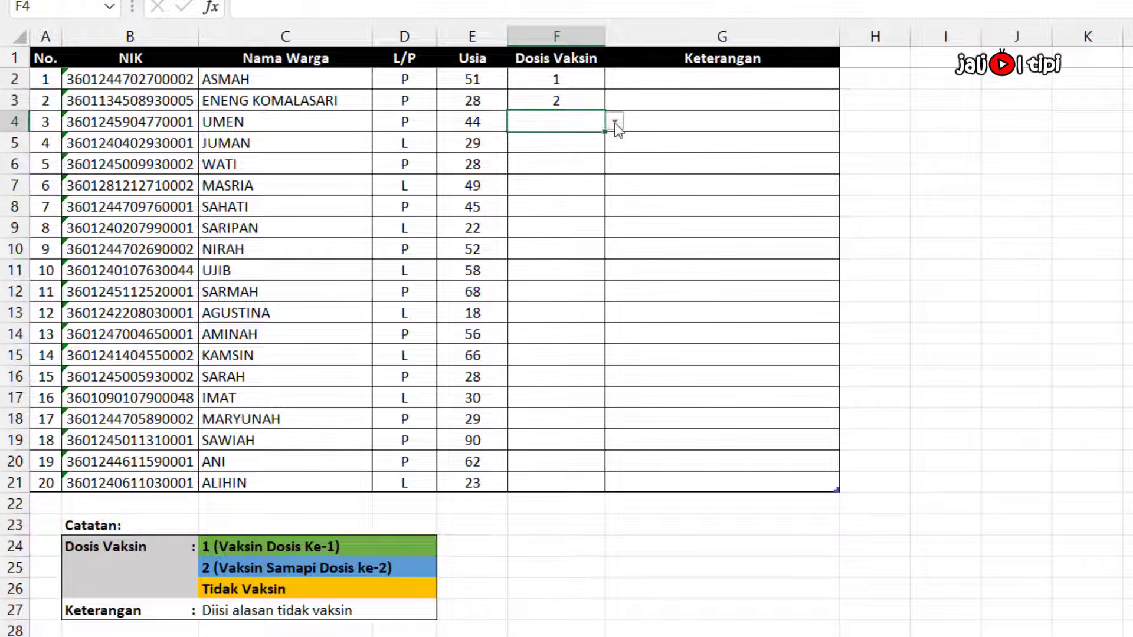
click(614, 122)
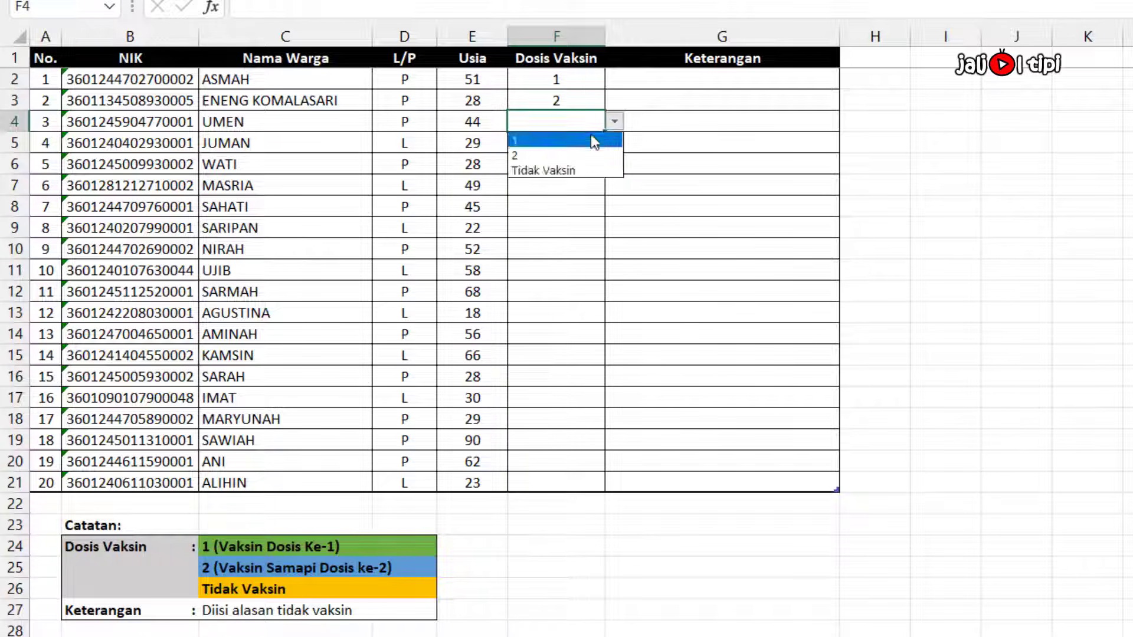
click(566, 170)
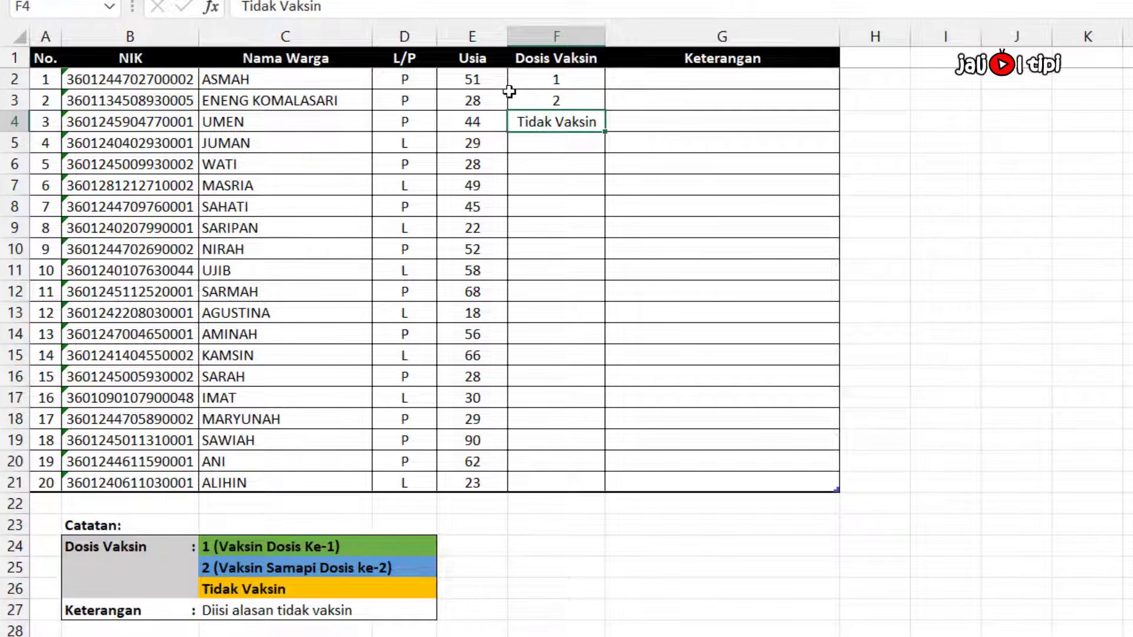
- Compare the records in rows 2 to 4 with the Dosis Vaksin color legend under Catatan
click(563, 80)
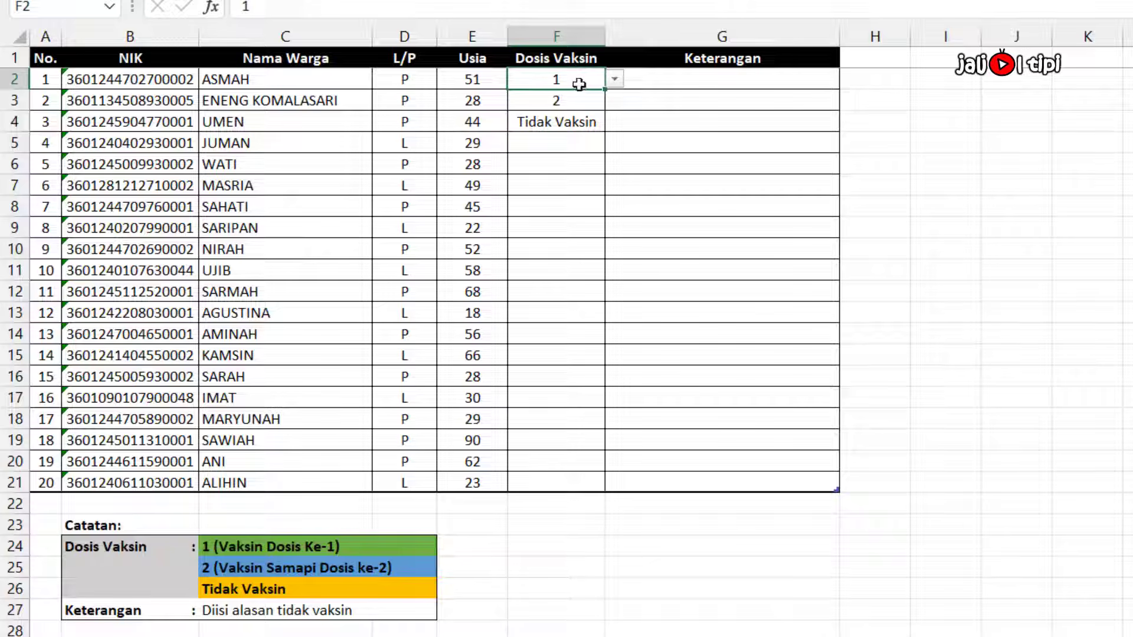
drag(51, 76, 672, 87)
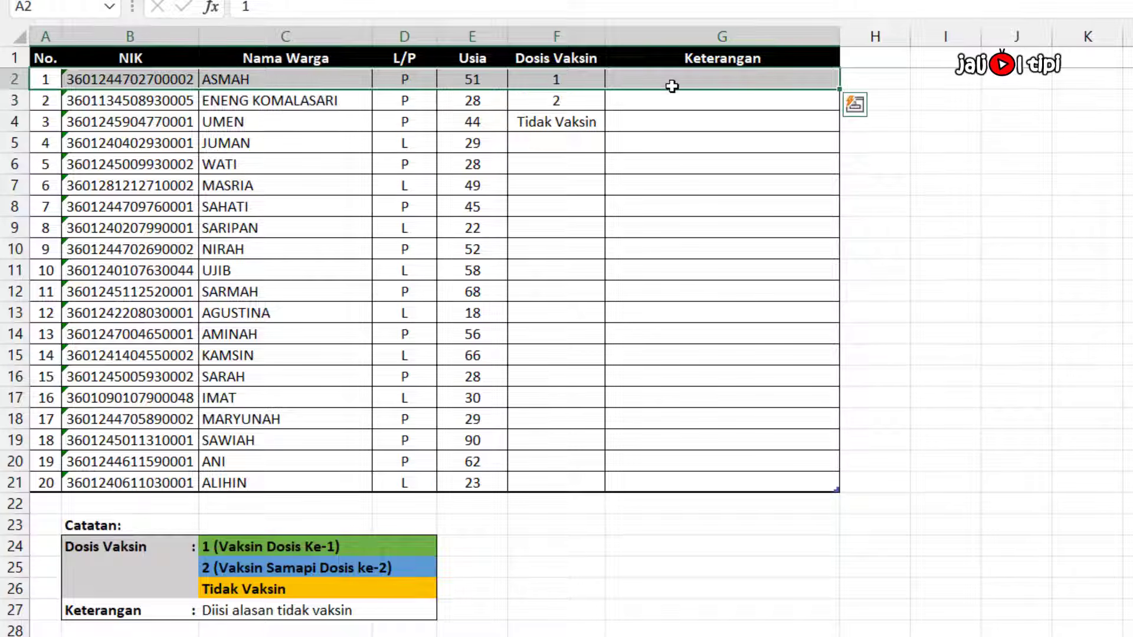
click(118, 541)
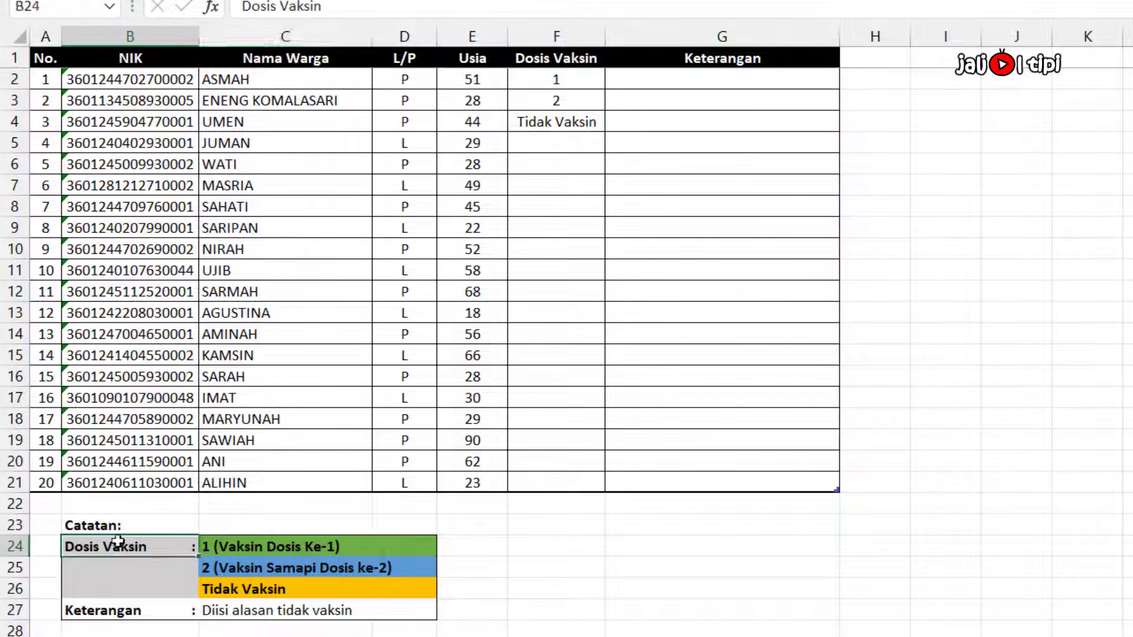
drag(118, 541, 386, 595)
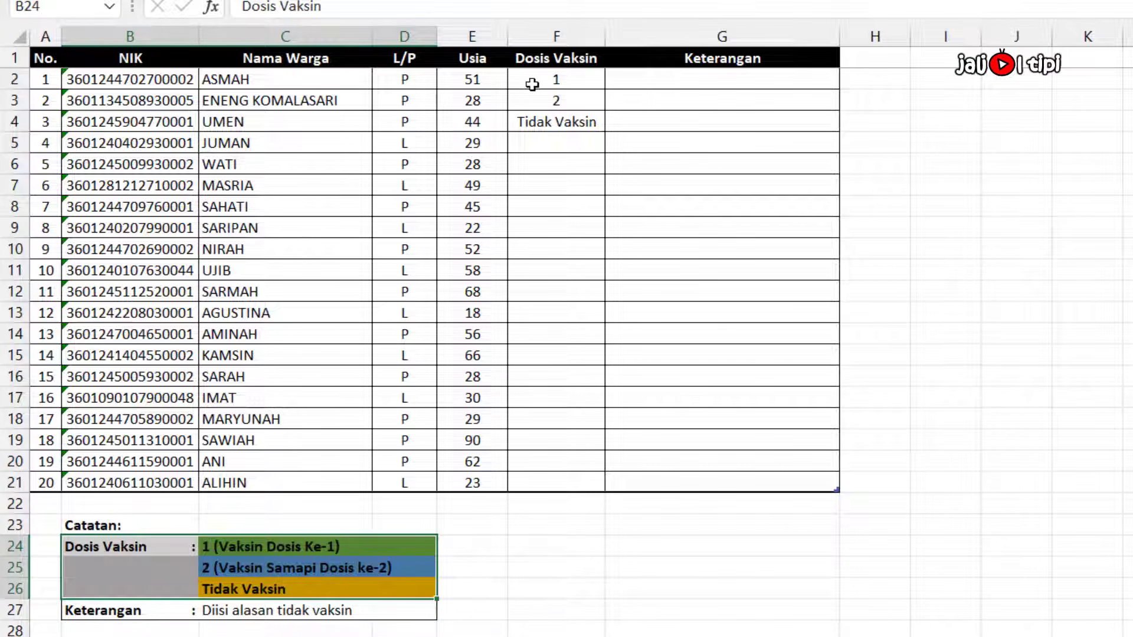
click(590, 101)
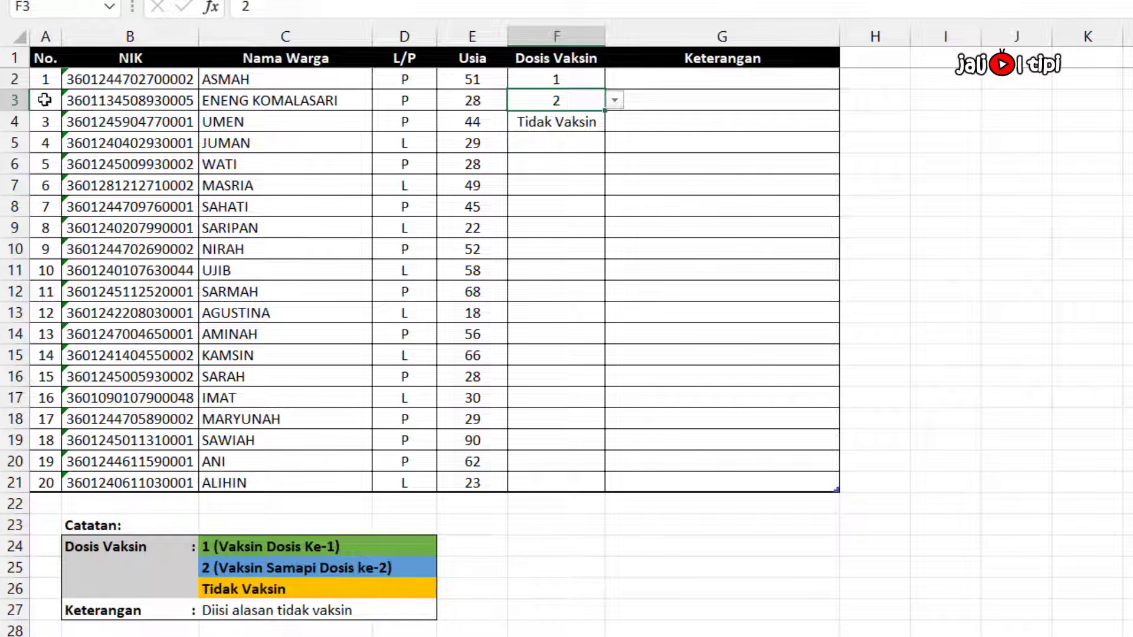
drag(43, 99, 663, 97)
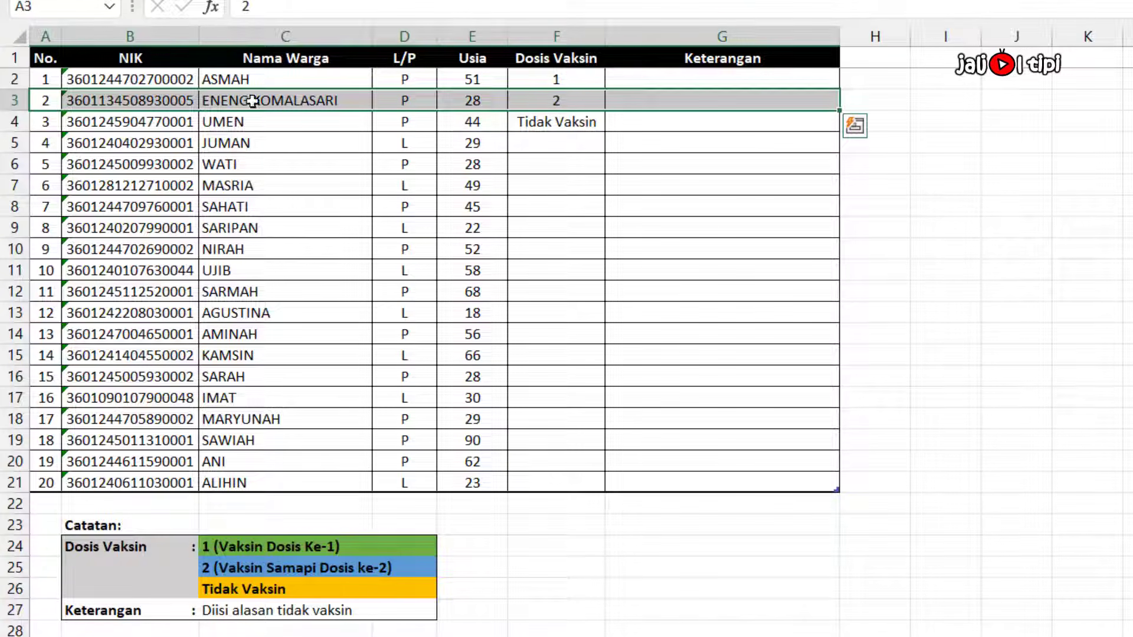
click(208, 568)
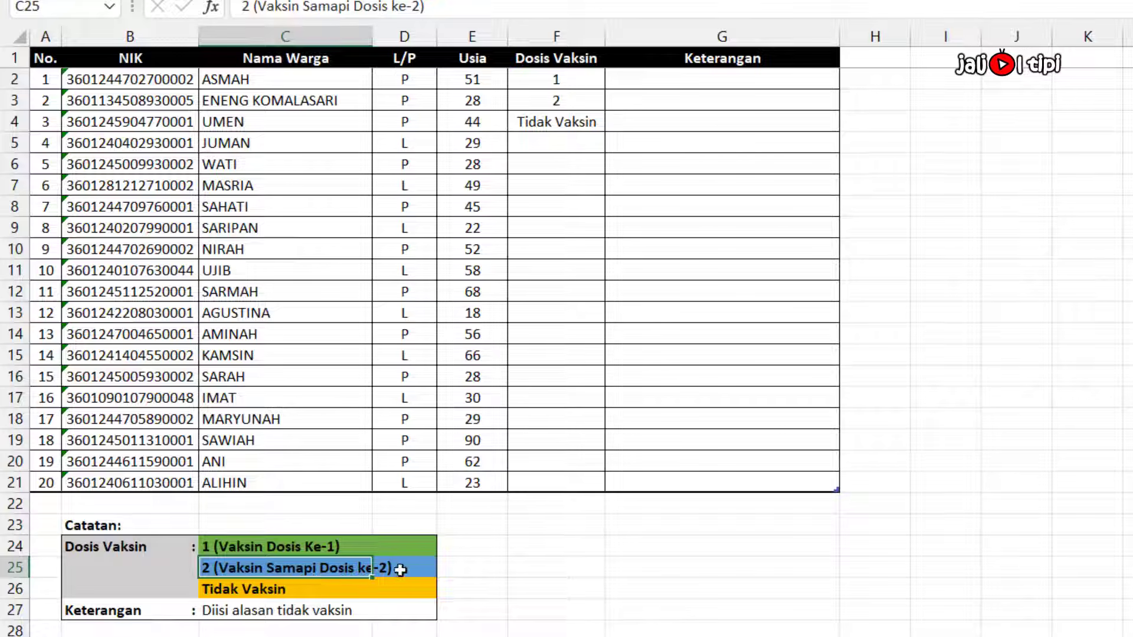
click(583, 121)
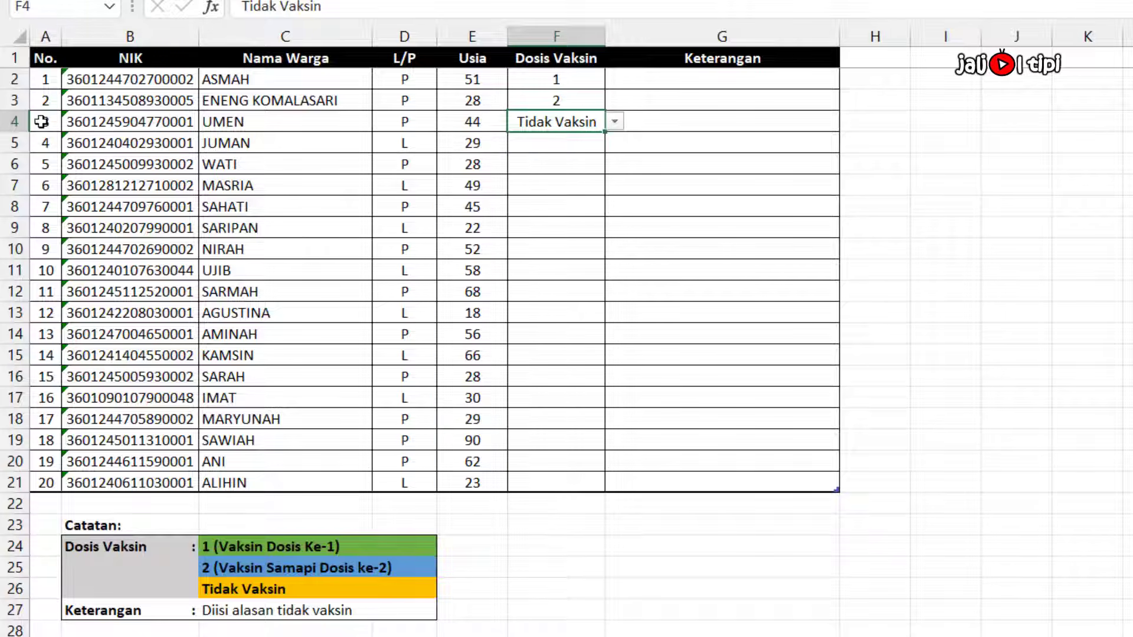
drag(44, 122, 671, 129)
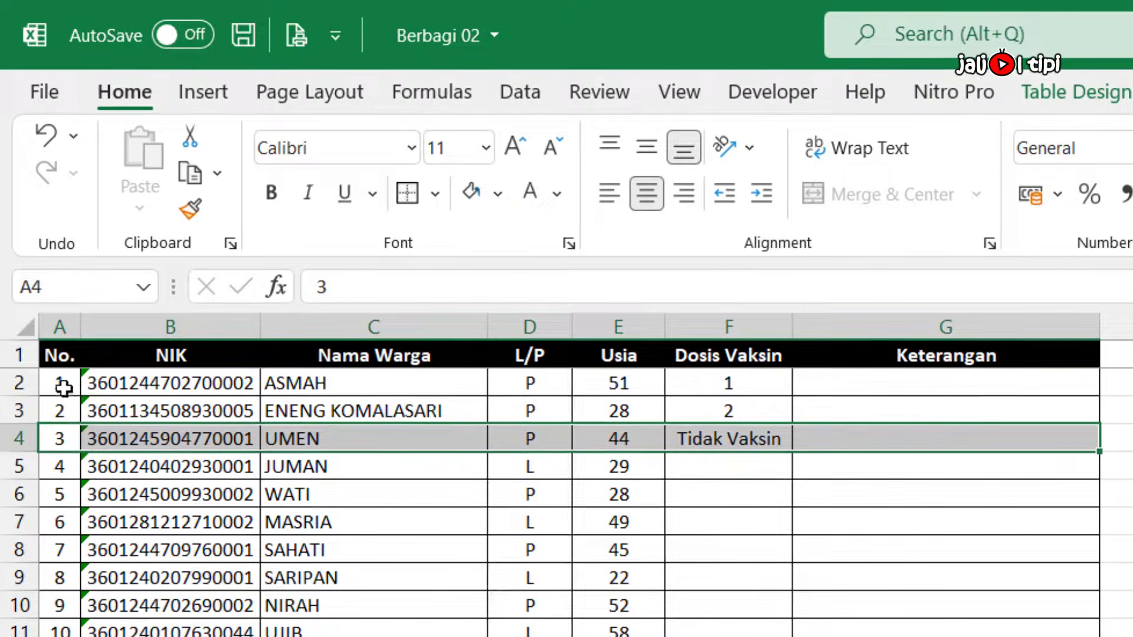
- Fill the dose 1 record in A2:G2 with the green theme color used in the legend
drag(64, 387, 1021, 379)
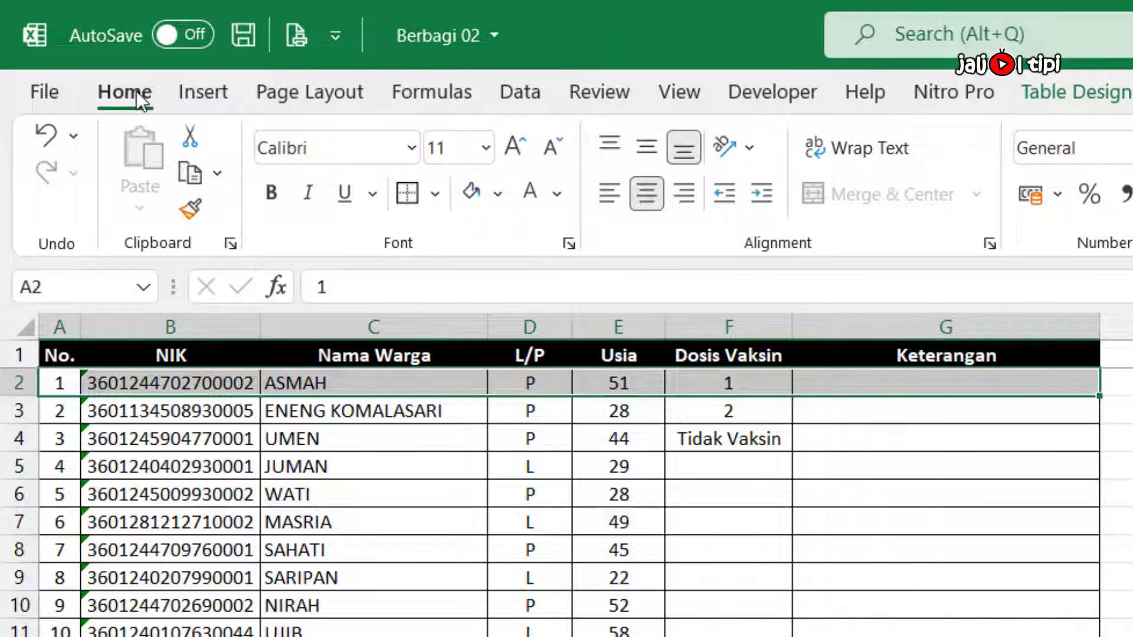
click(498, 194)
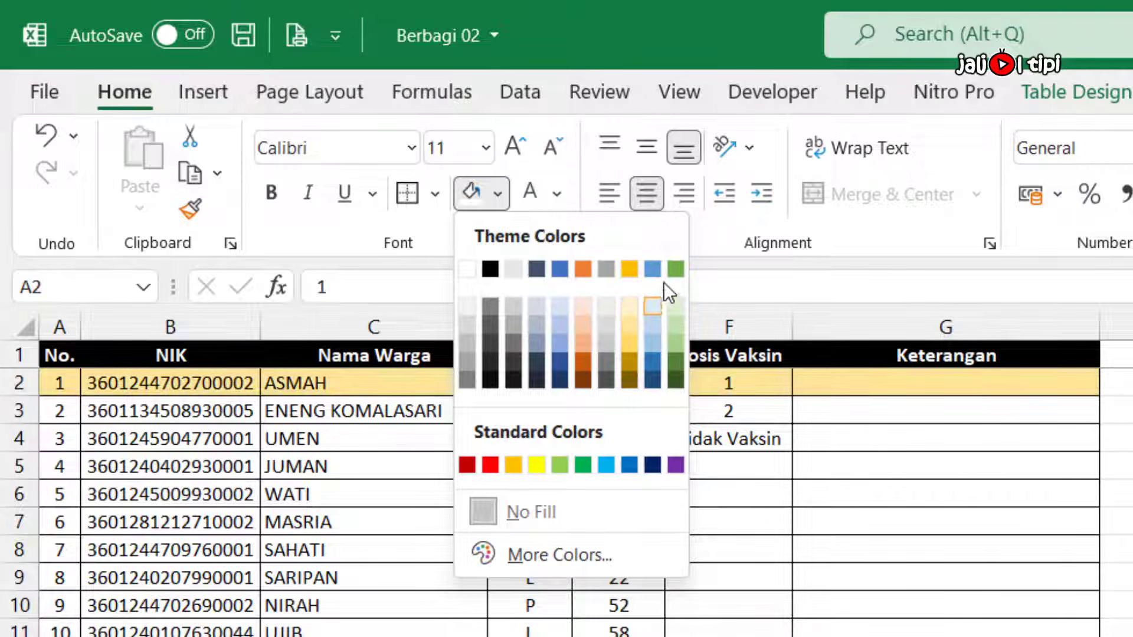
click(675, 269)
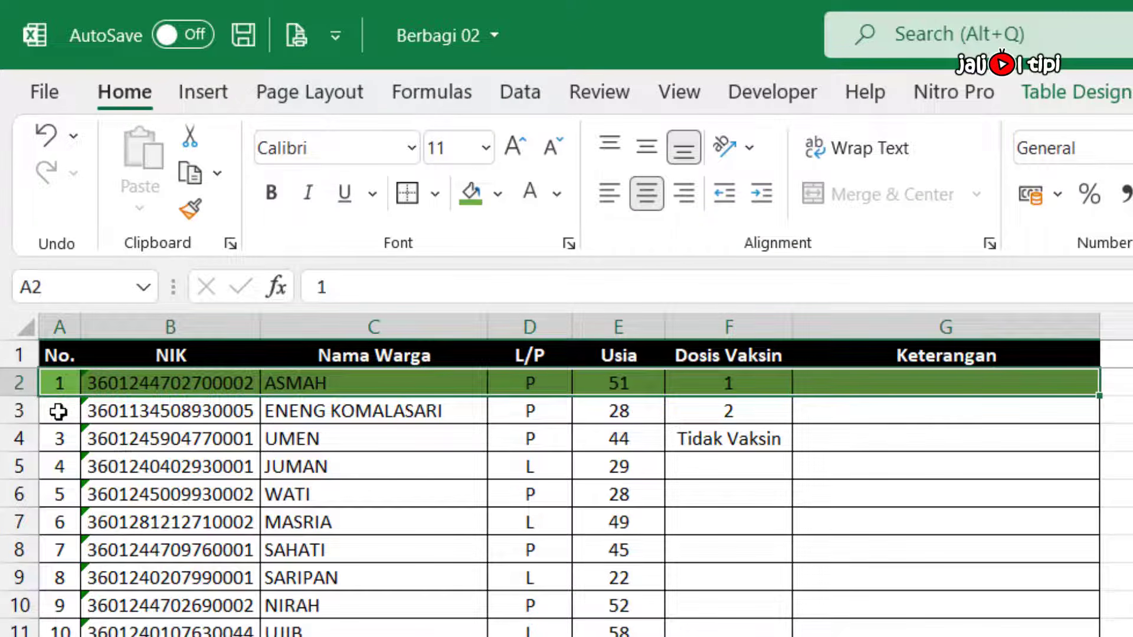
- Fill the dose 2 record in A3:G3 with the light blue theme color used in the legend
drag(58, 411, 877, 412)
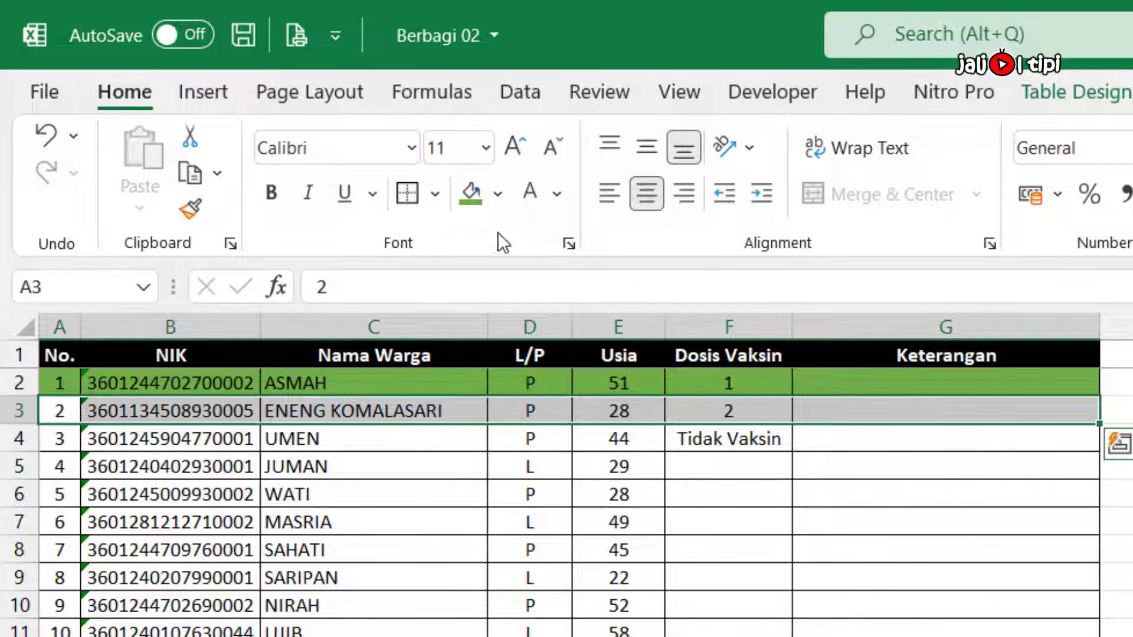
click(501, 191)
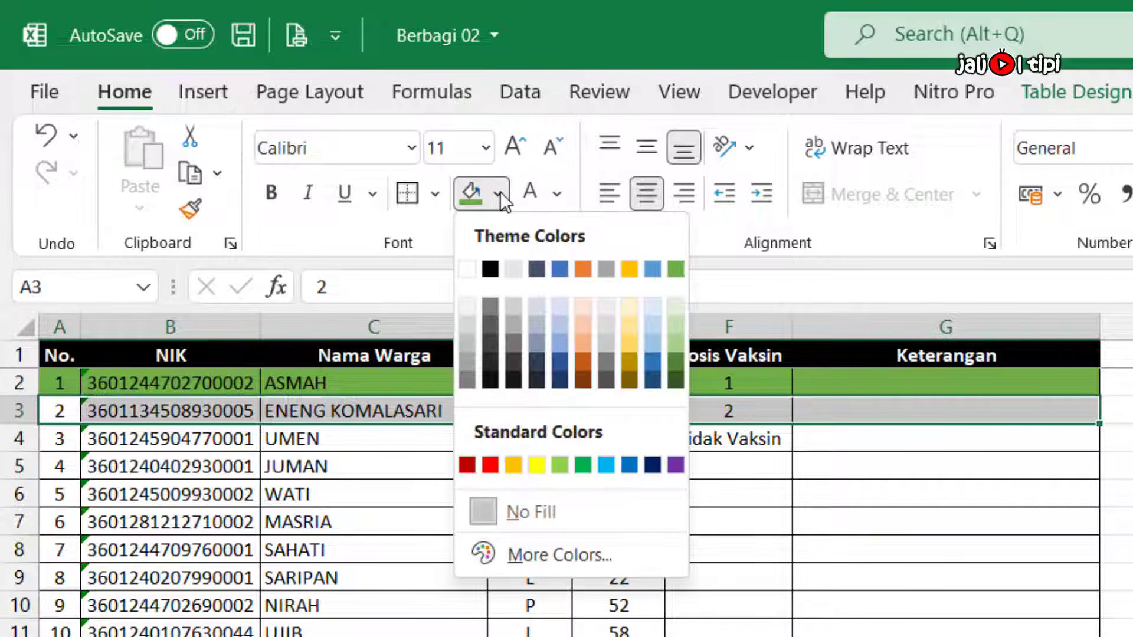
click(652, 268)
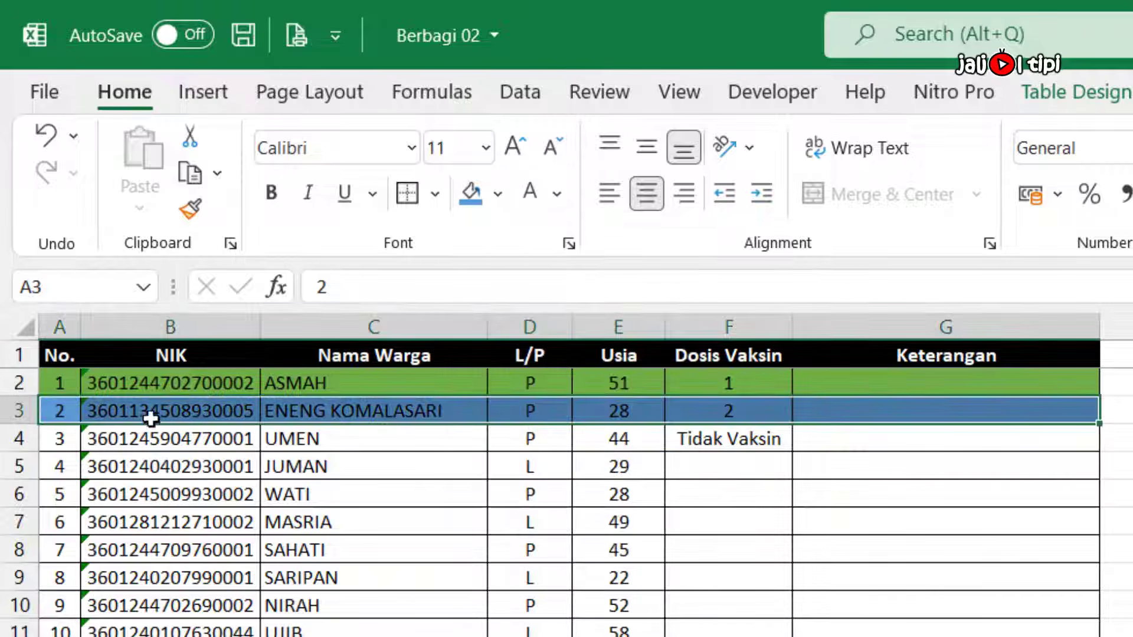
- Fill the Tidak Vaksin record in A4:G4 with the gold theme color used in the legend
drag(76, 438, 838, 438)
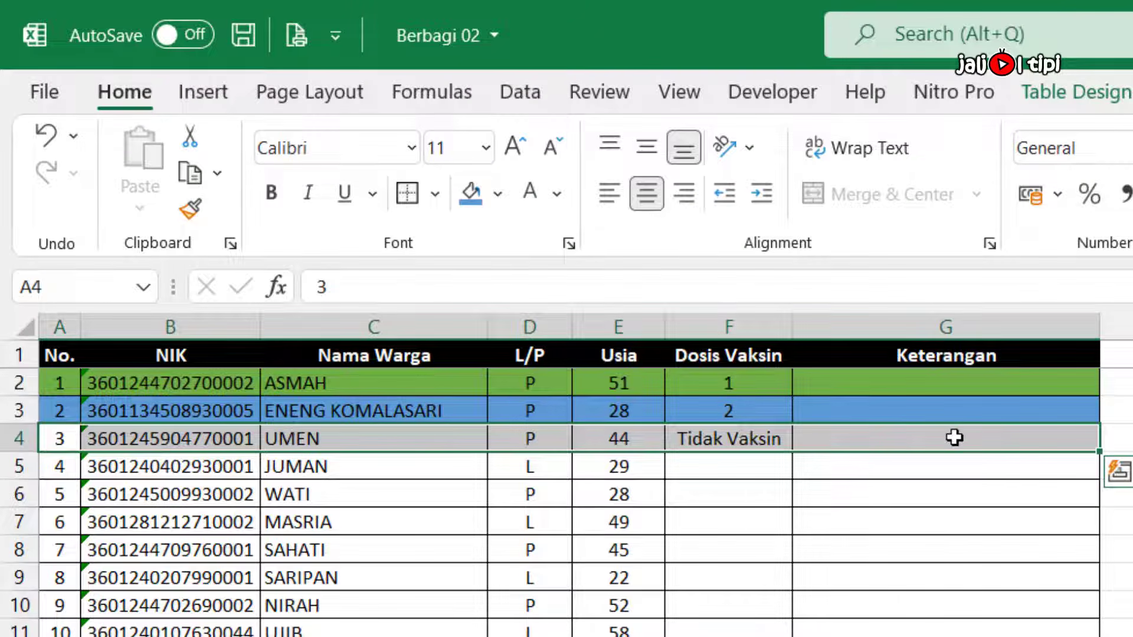
click(501, 204)
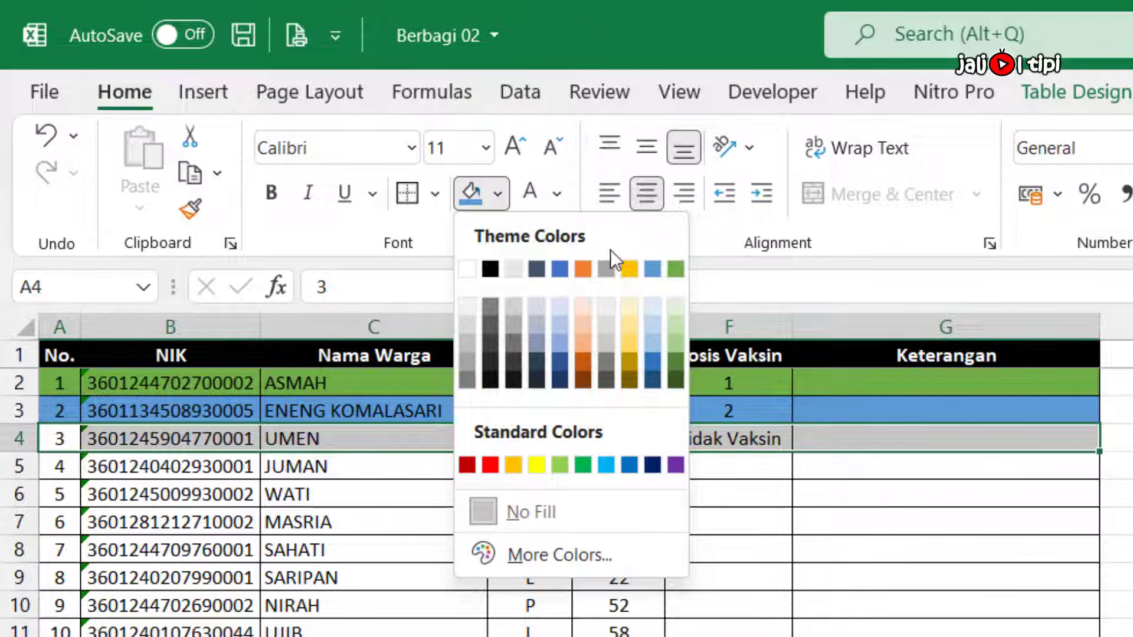
click(629, 275)
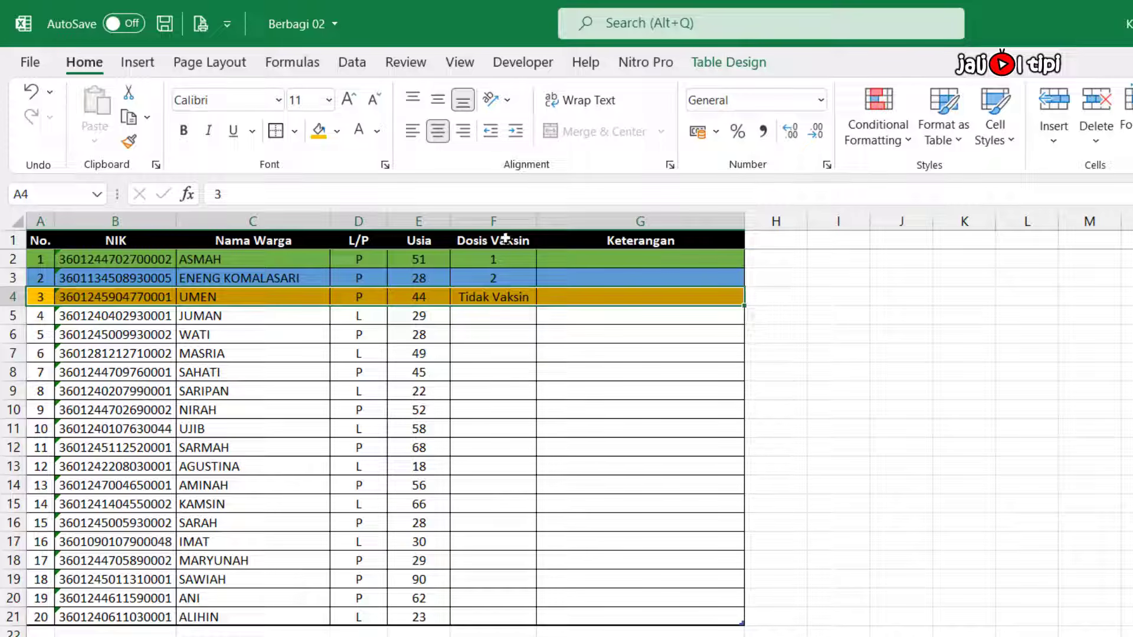
click(494, 260)
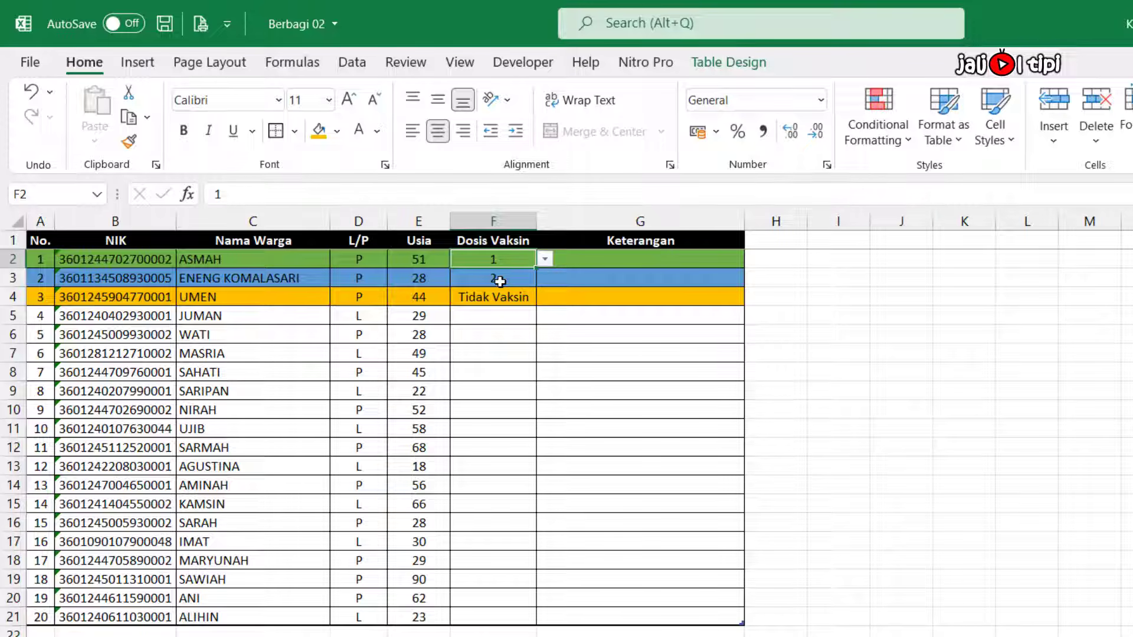
drag(40, 259, 556, 291)
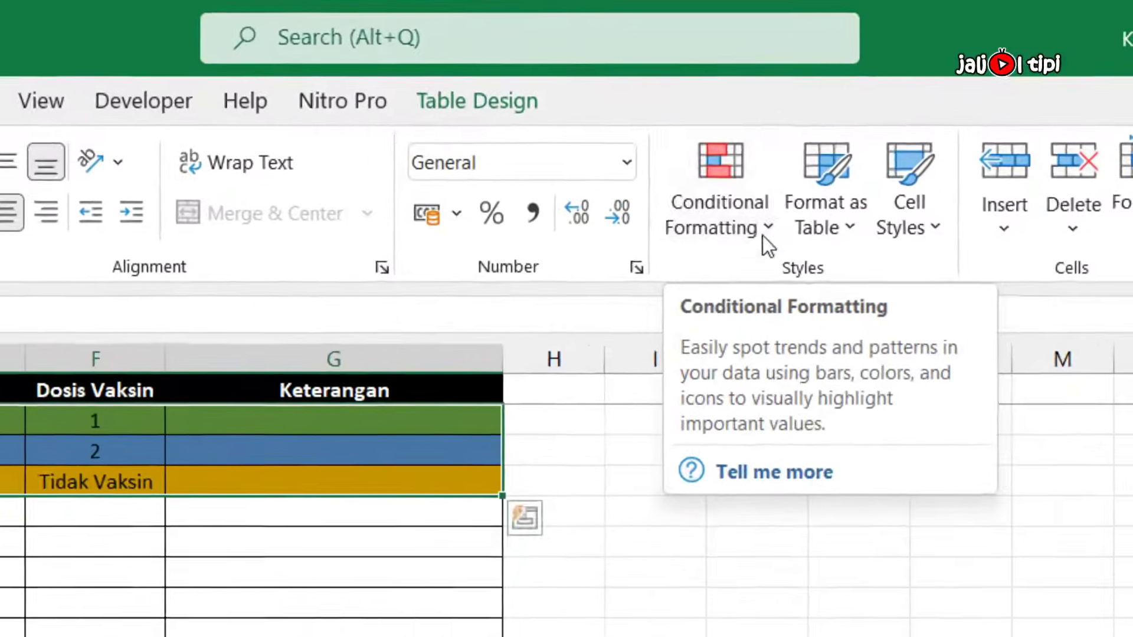
click(740, 232)
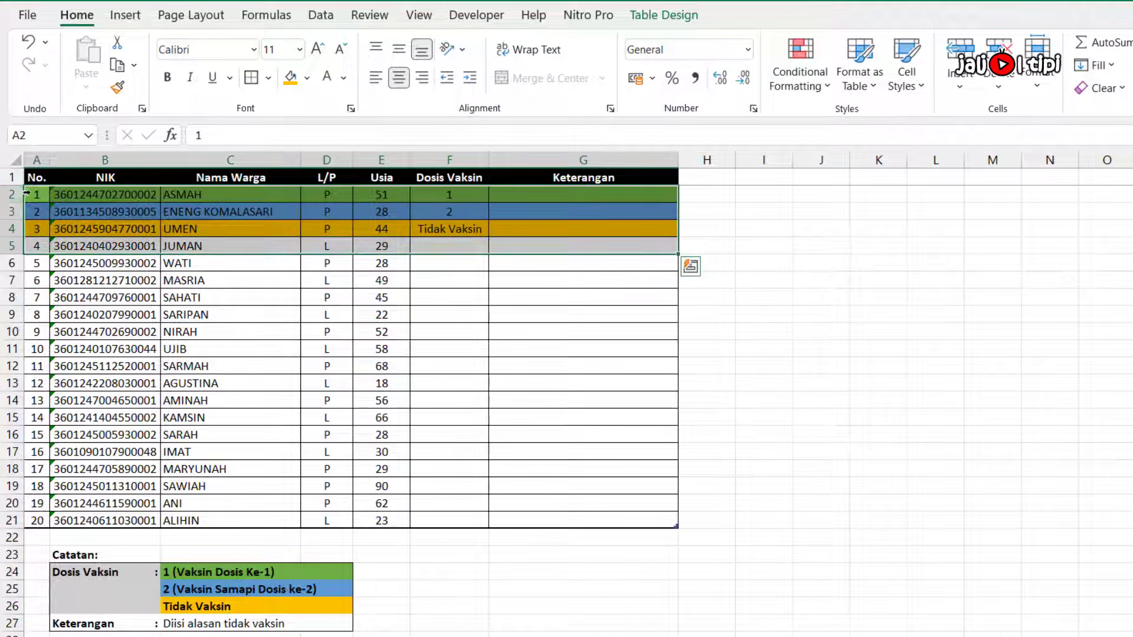
- Remove the manual fill colors from the first three records in A2:G4
drag(26, 193, 575, 232)
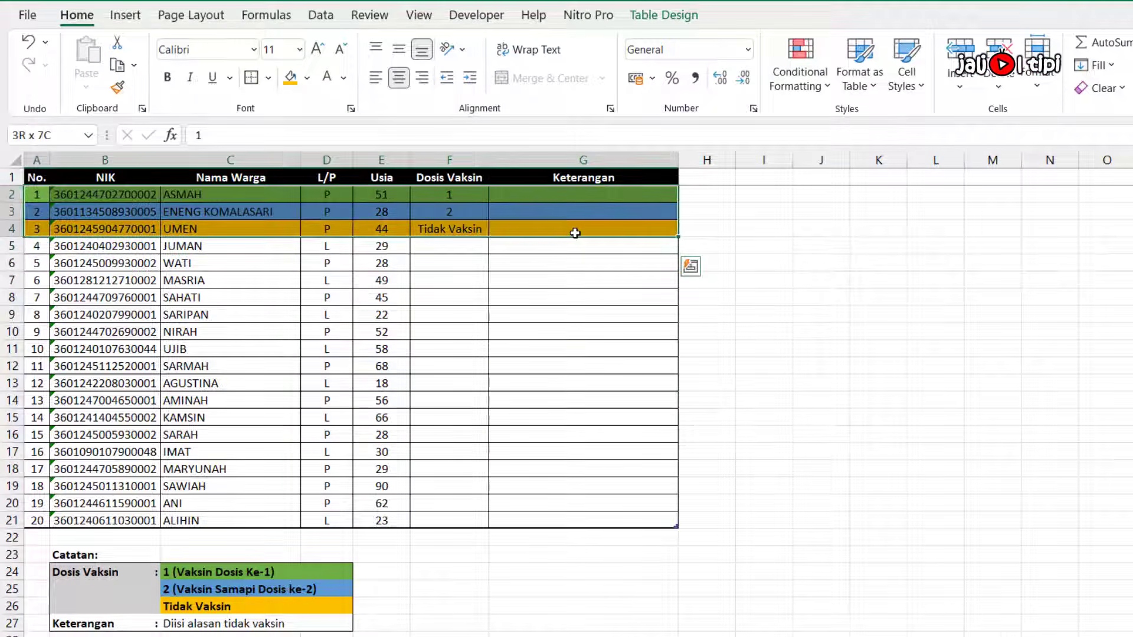
click(308, 81)
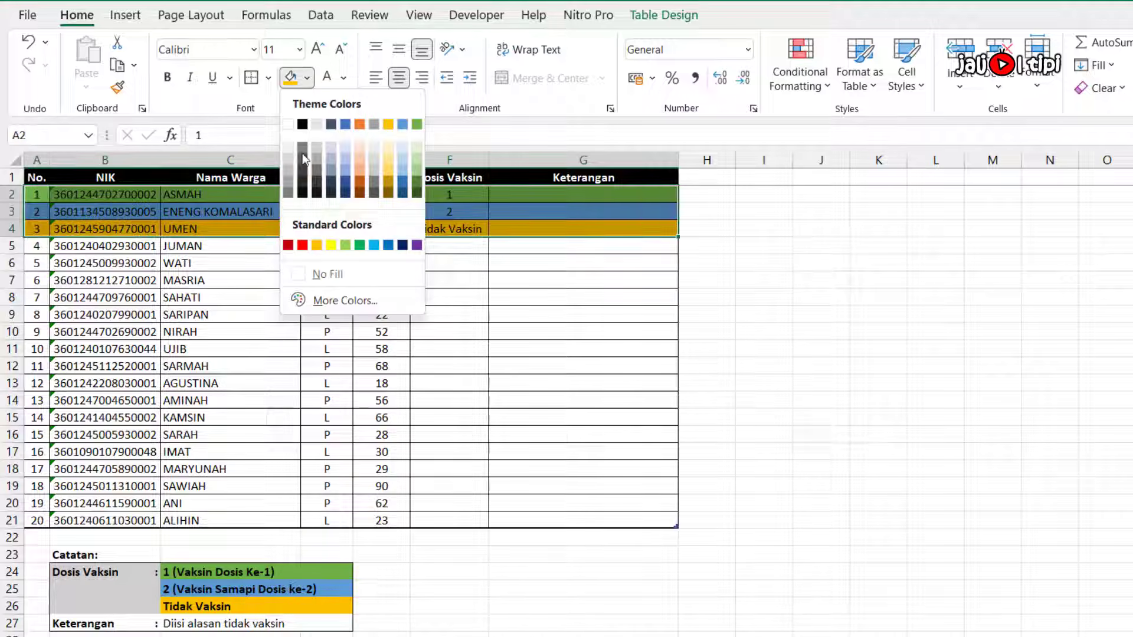
click(324, 270)
click(516, 270)
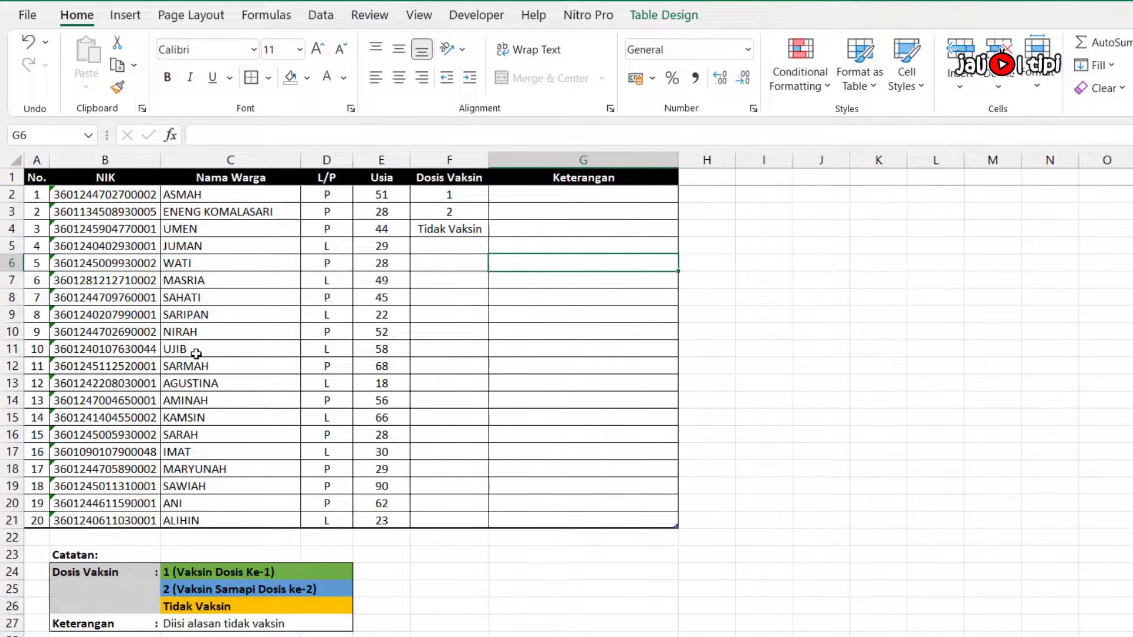
click(462, 230)
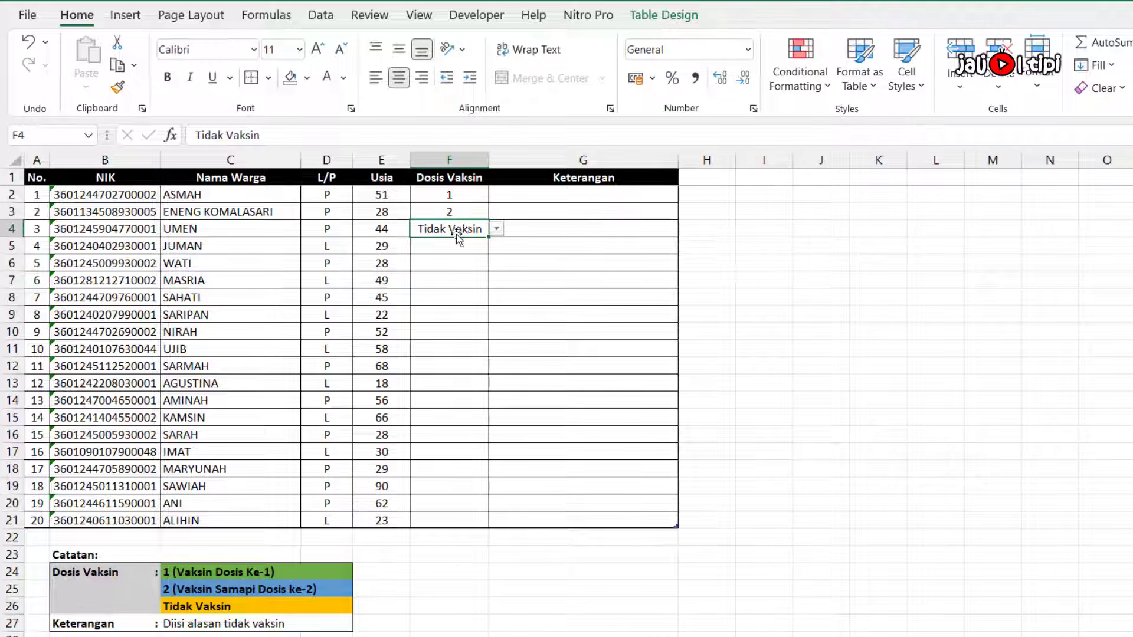
- Start a new conditional formatting rule for A2:G21 that uses a formula to determine which cells to format
drag(34, 197, 573, 515)
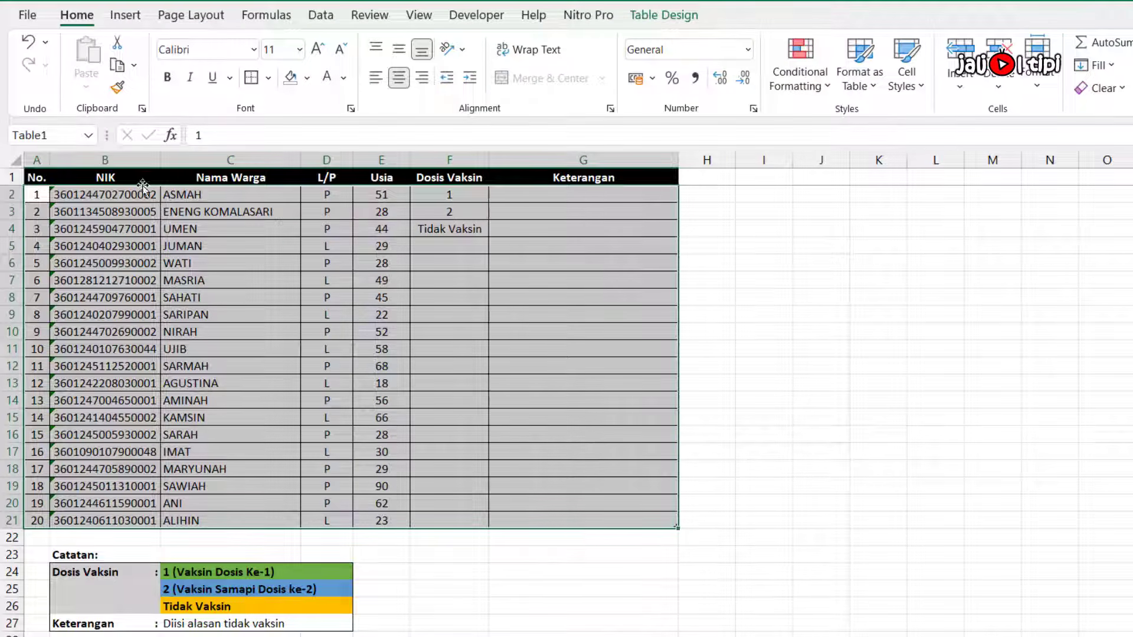
drag(35, 195, 607, 521)
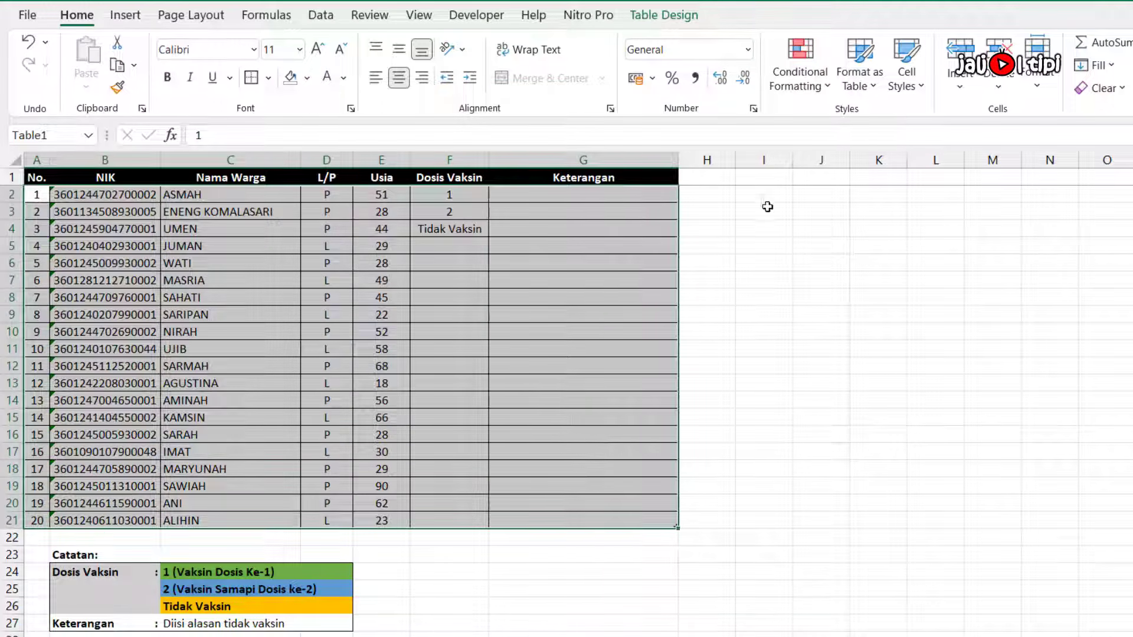
click(812, 91)
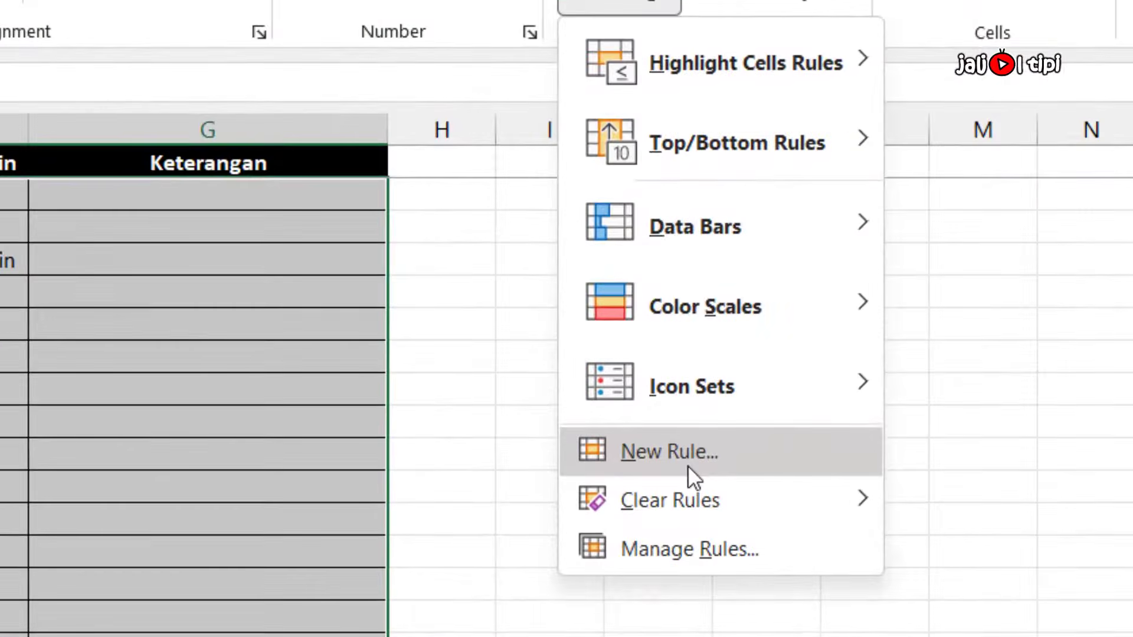
click(675, 460)
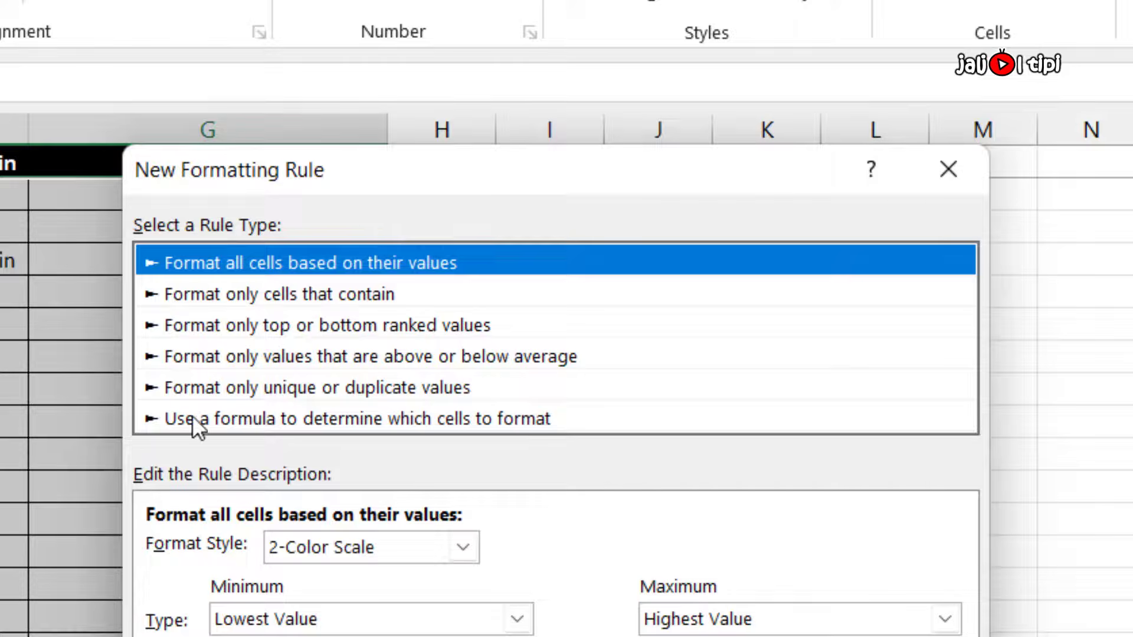
click(230, 420)
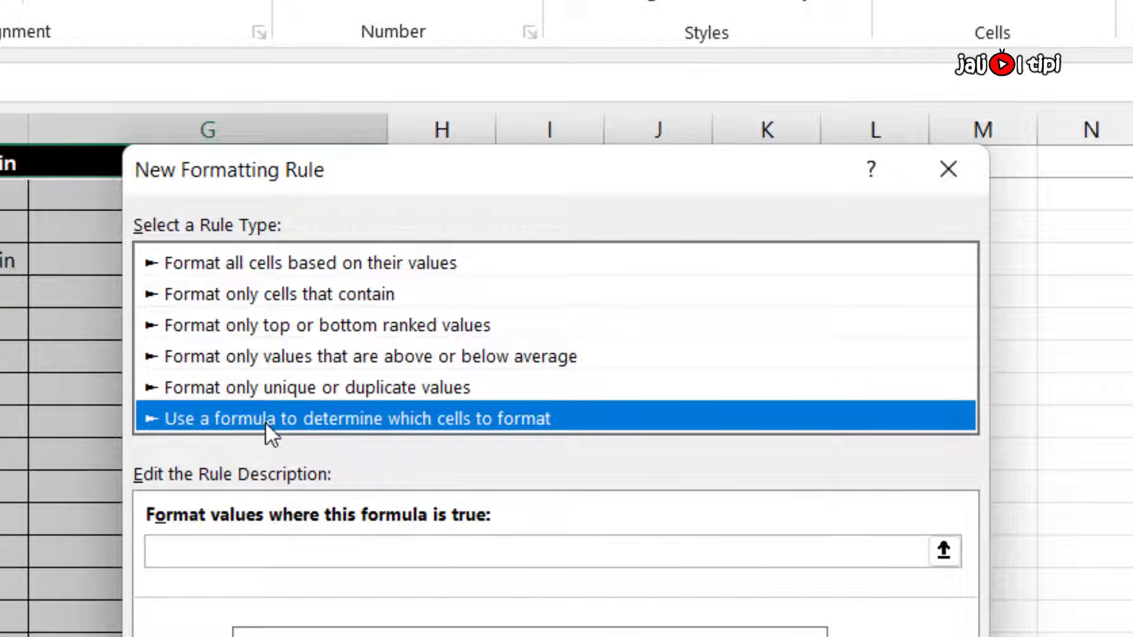
click(260, 551)
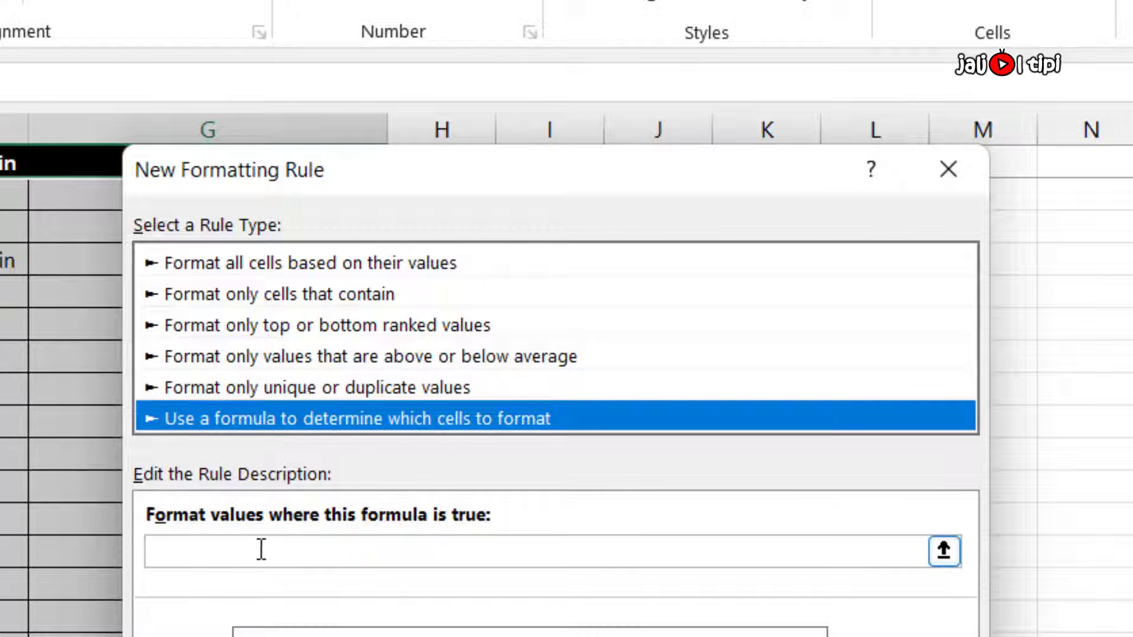
- Enter the rule formula =$F2=1, keeping only column F absolute so that each row checks its own Dosis Vaksin
click(227, 551)
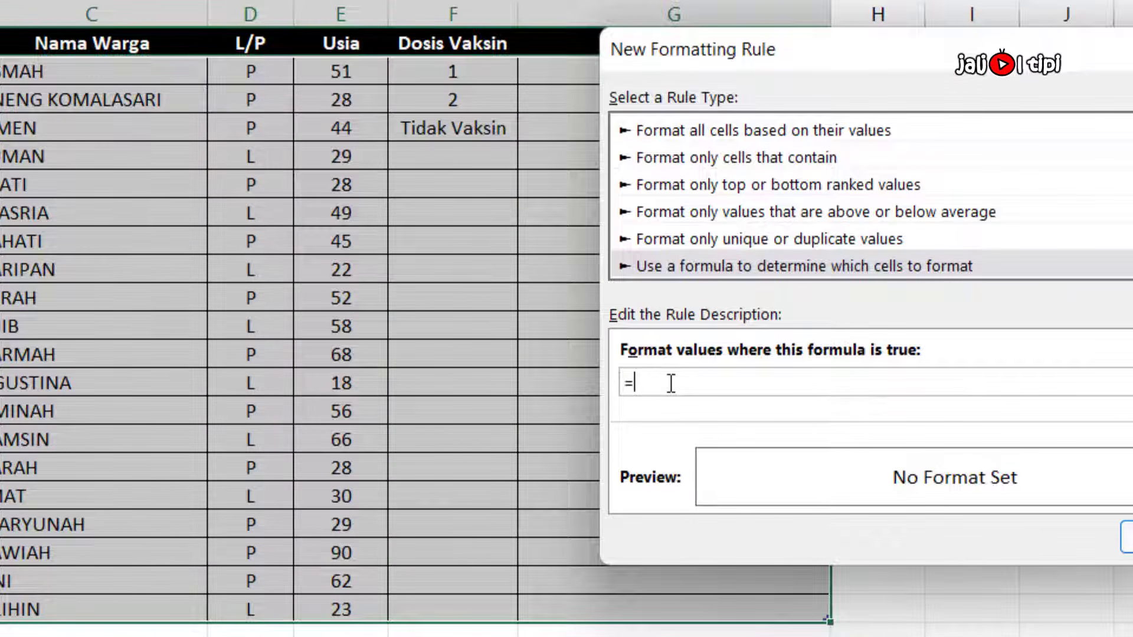
click(469, 73)
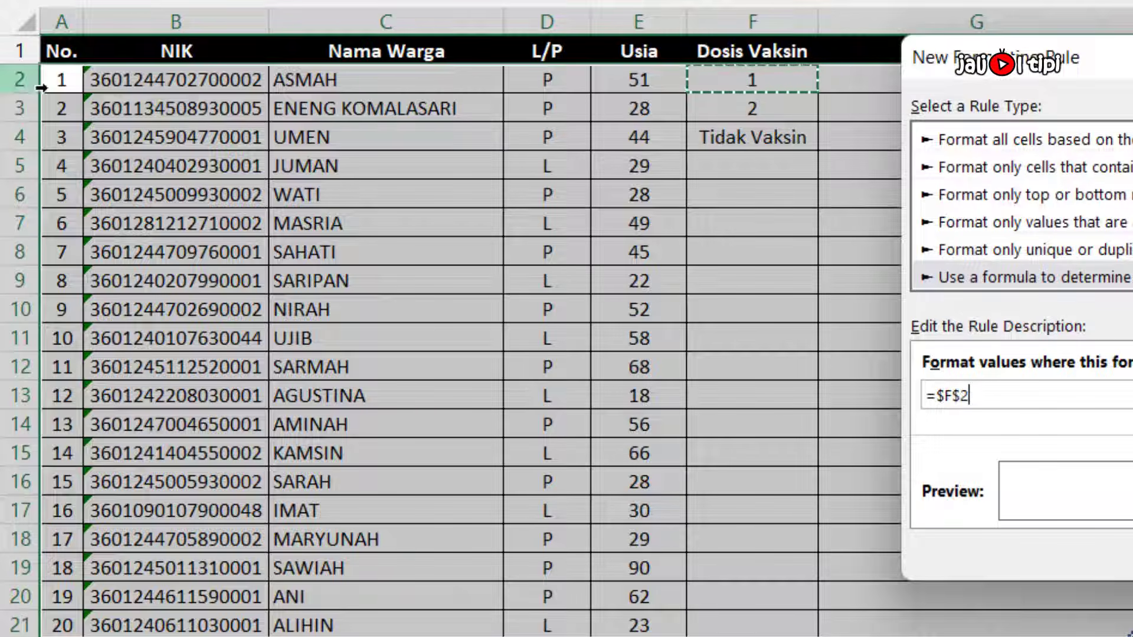
click(944, 395)
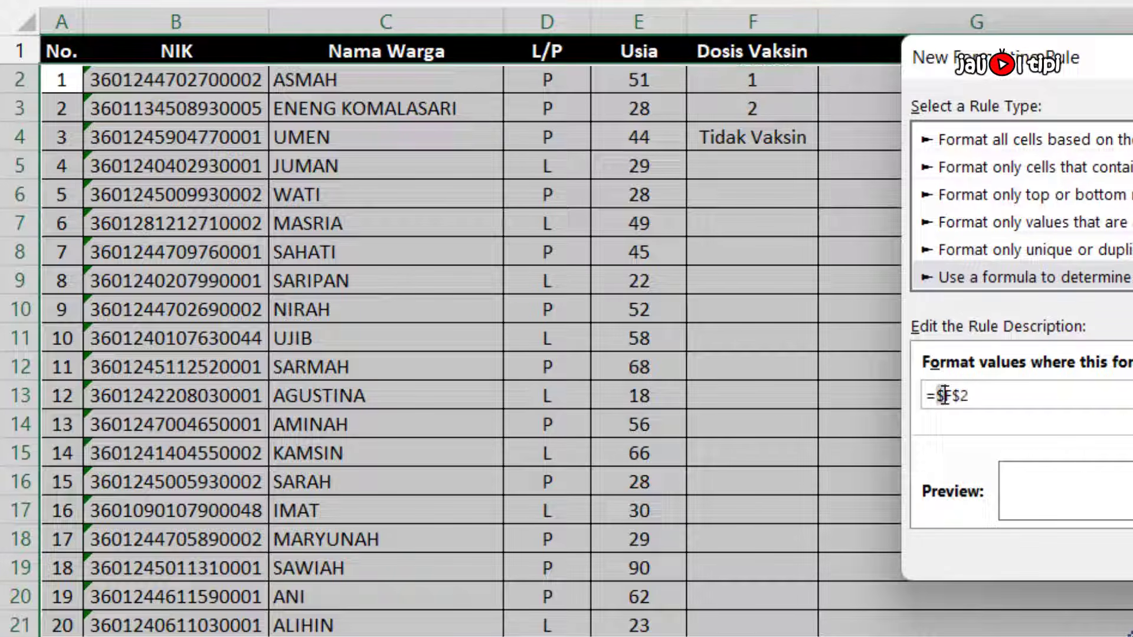
drag(954, 394, 964, 395)
click(963, 395)
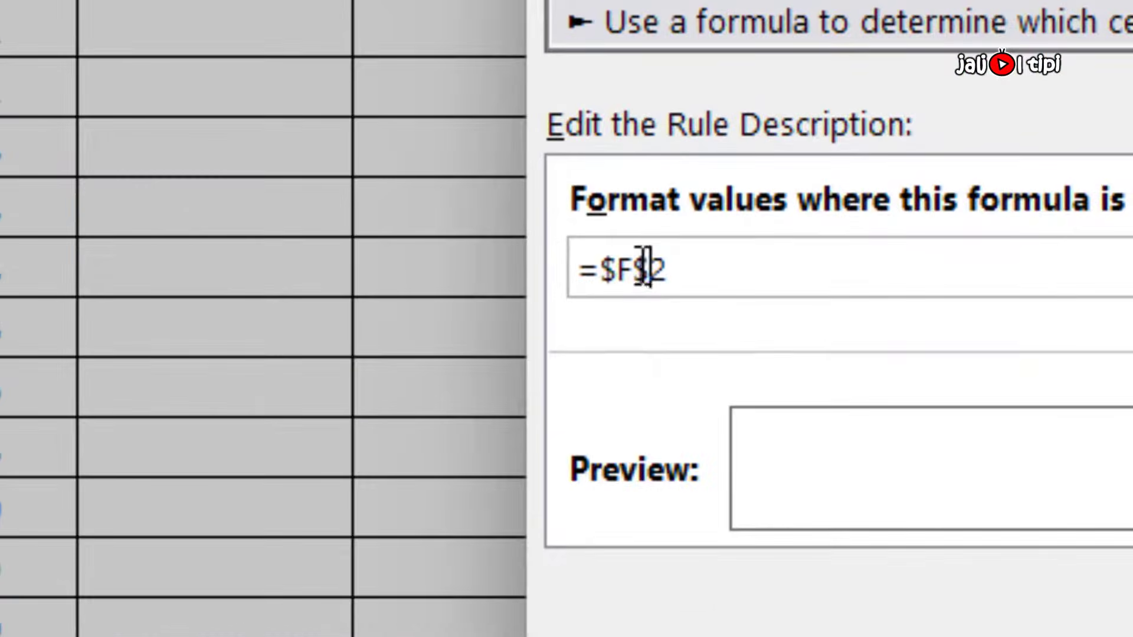
mouse_move(633, 269)
mouse_down()
mouse_move(681, 265)
mouse_move(650, 261)
mouse_up()
key(BackSpace)
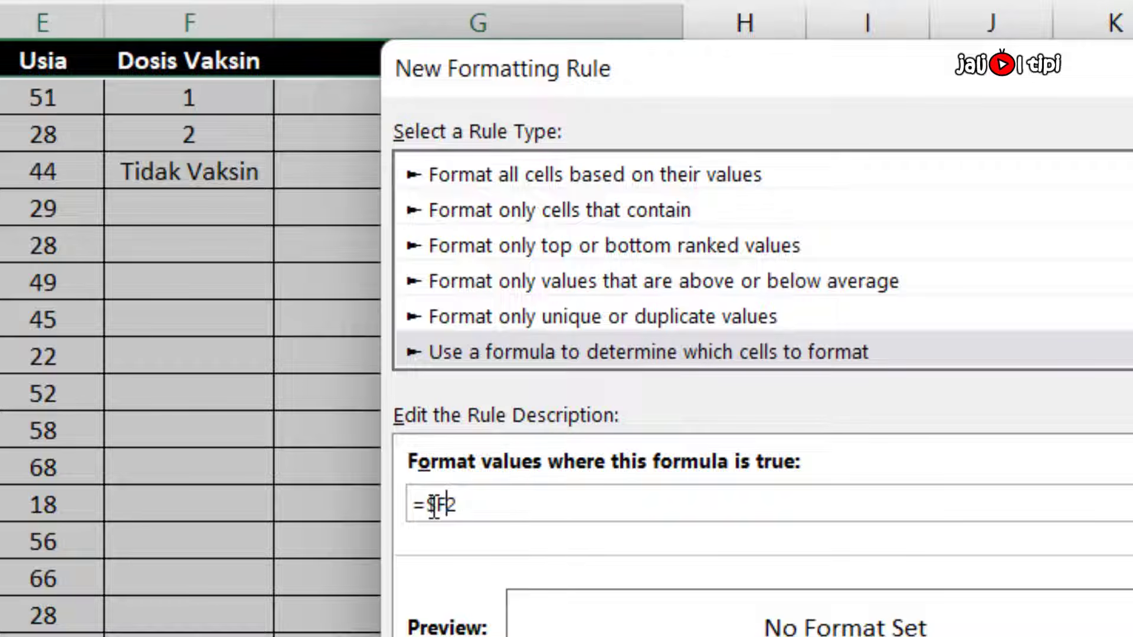
click(475, 505)
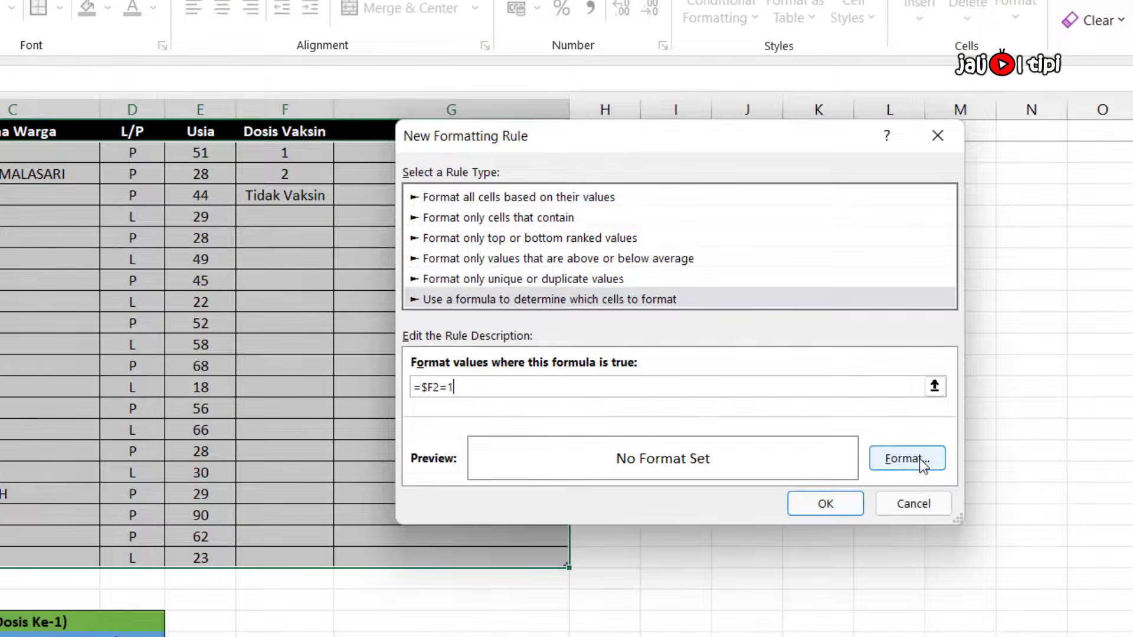
- Give the dose 1 rule a bold font style and the green theme fill, and apply it to the table
click(907, 458)
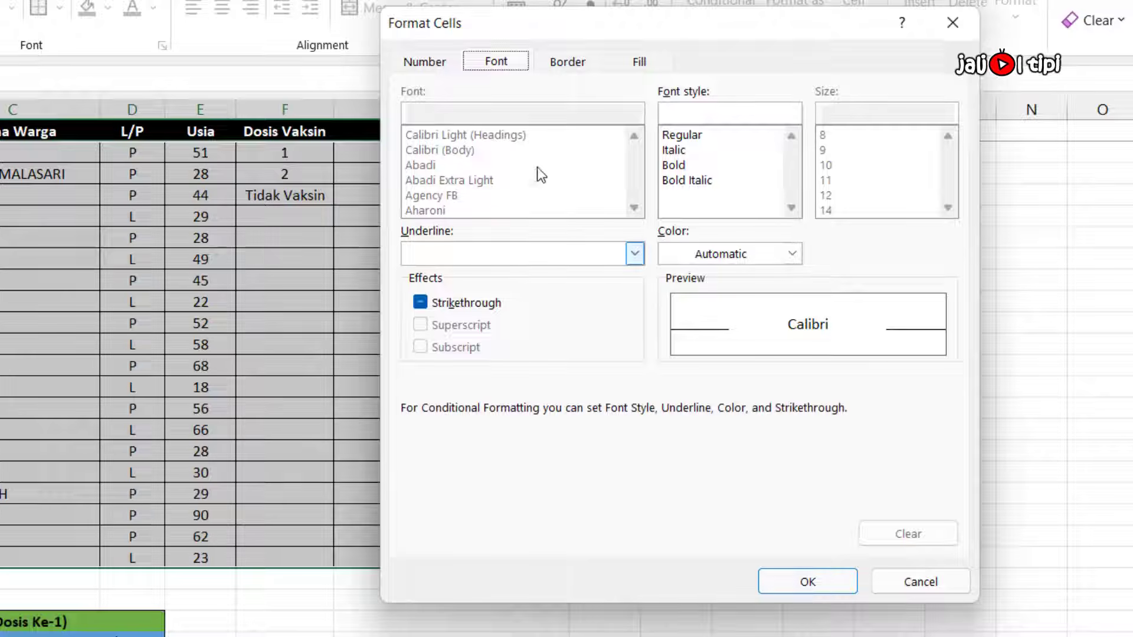
click(677, 167)
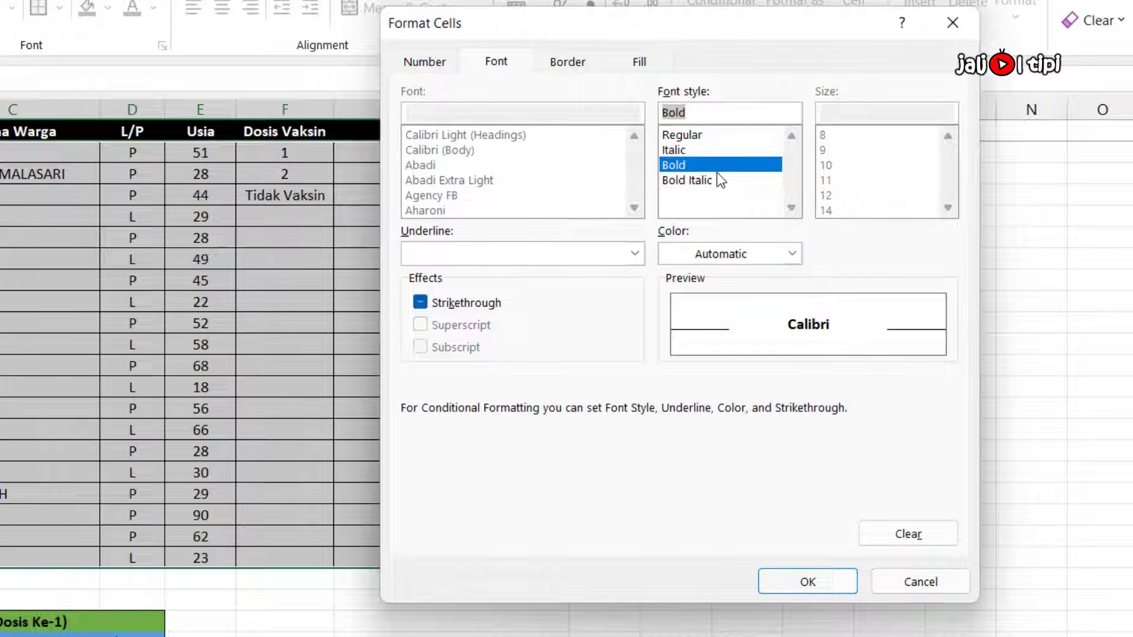
click(641, 63)
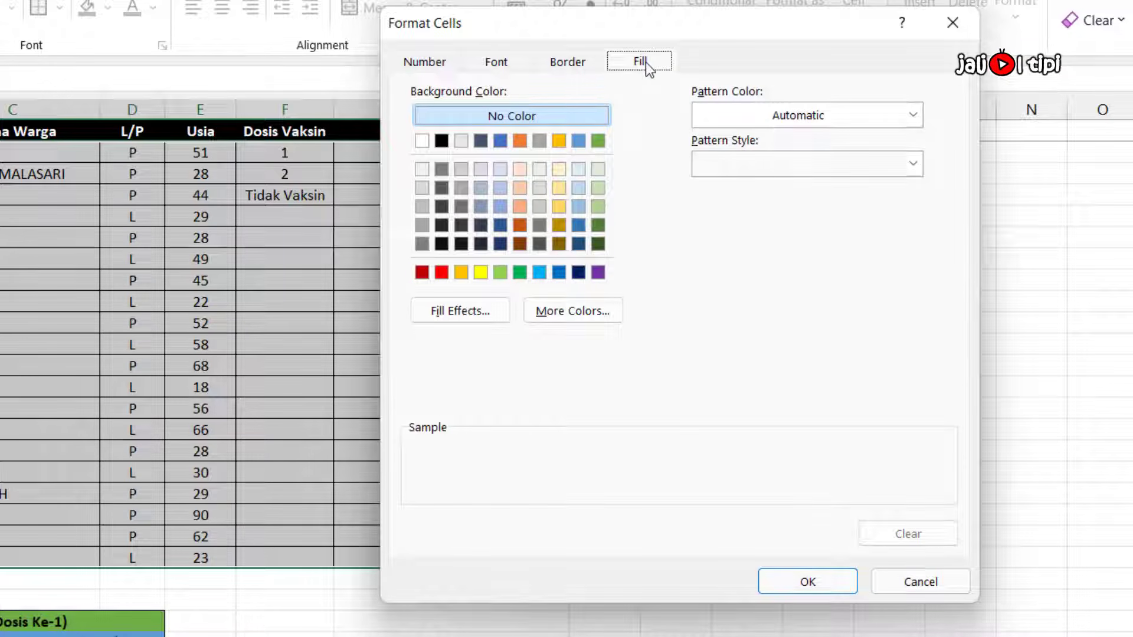
click(600, 140)
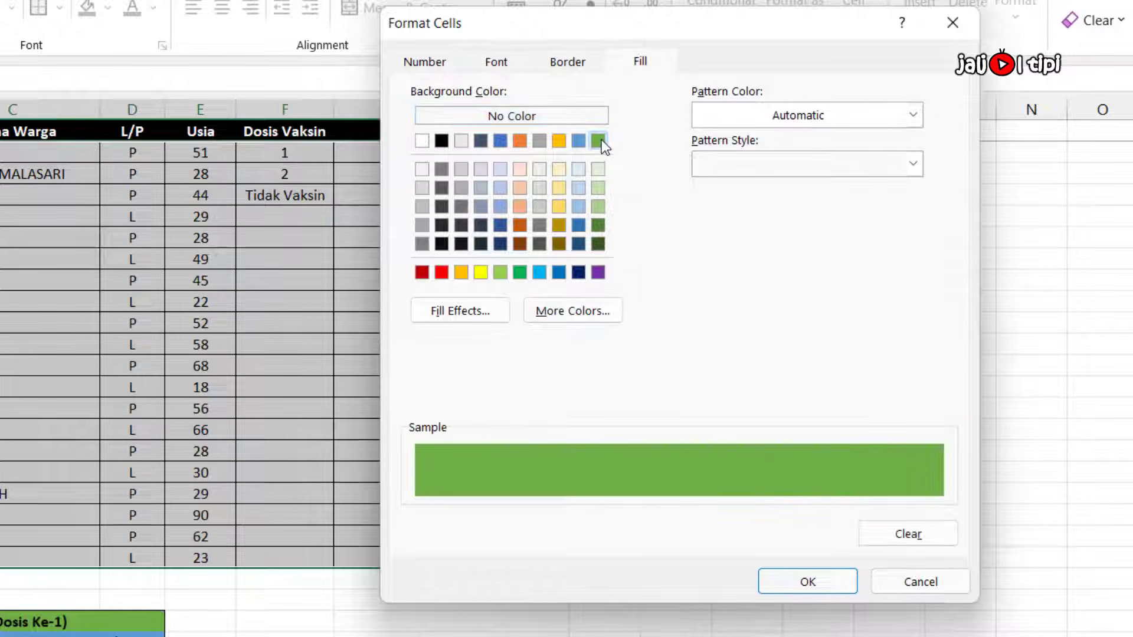
click(808, 582)
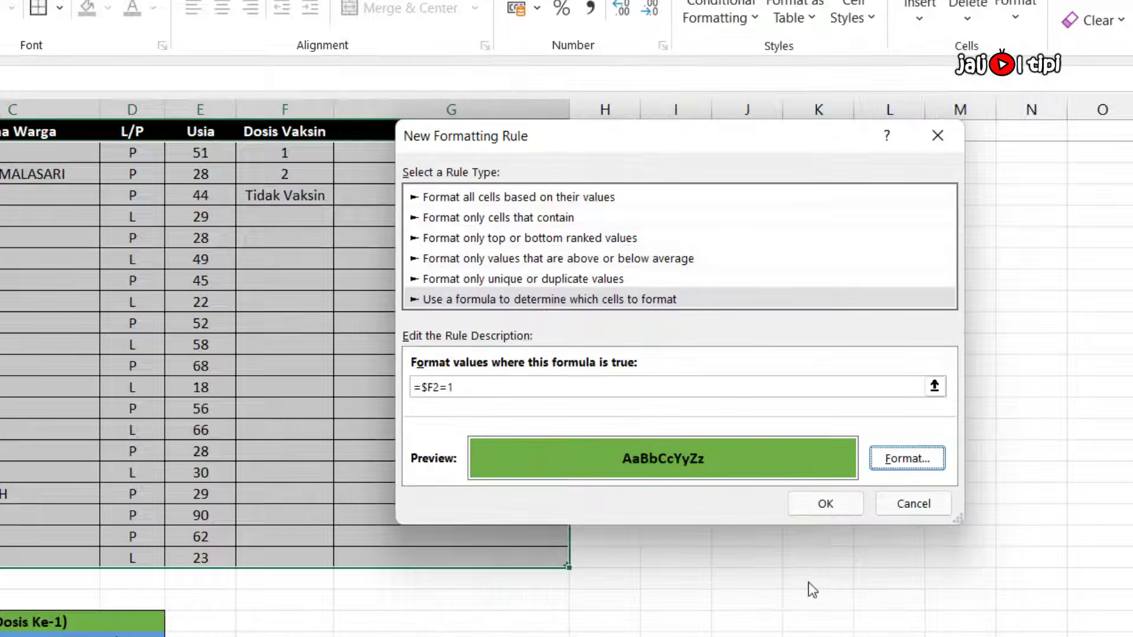
click(836, 511)
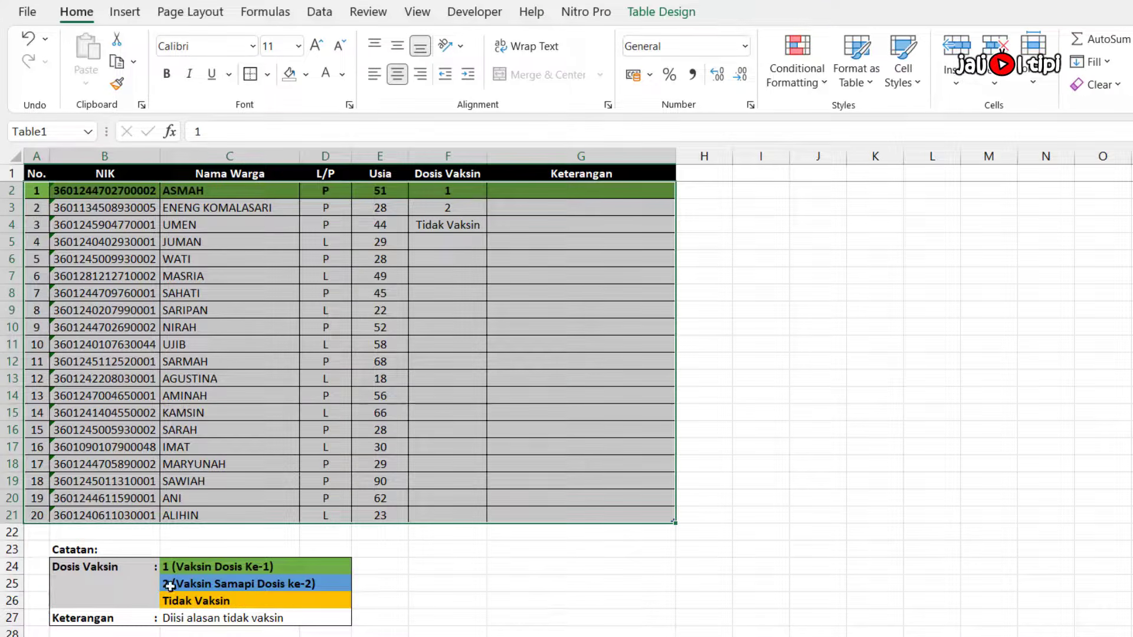
- Add a formula-based conditional formatting rule for A2:G21 with =$F2=2, keeping only column F absolute
click(812, 87)
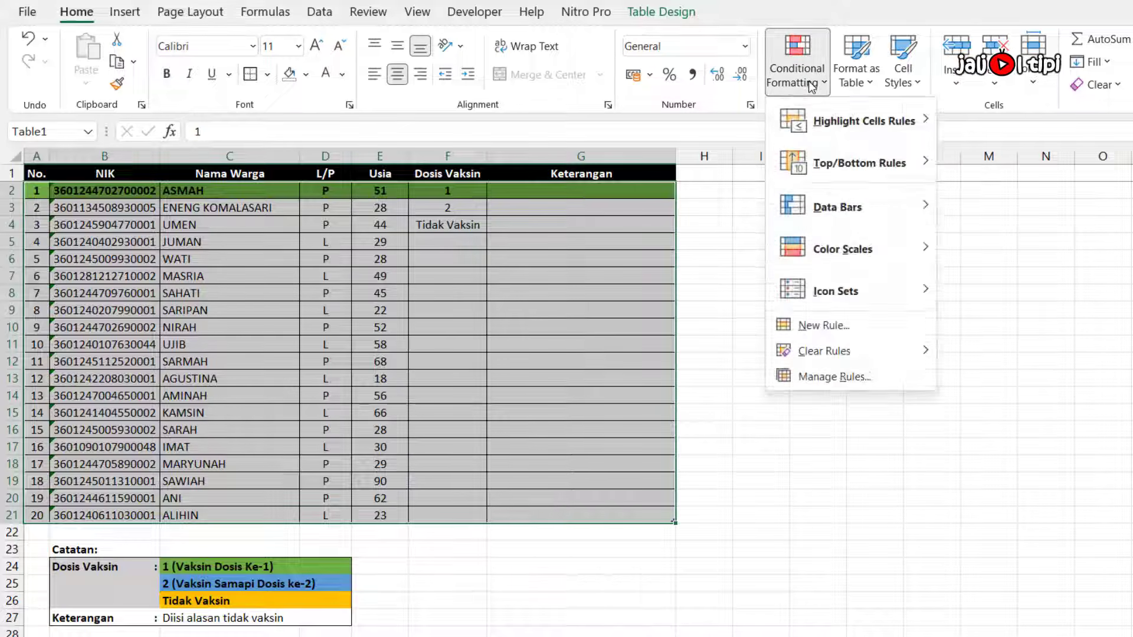
click(838, 331)
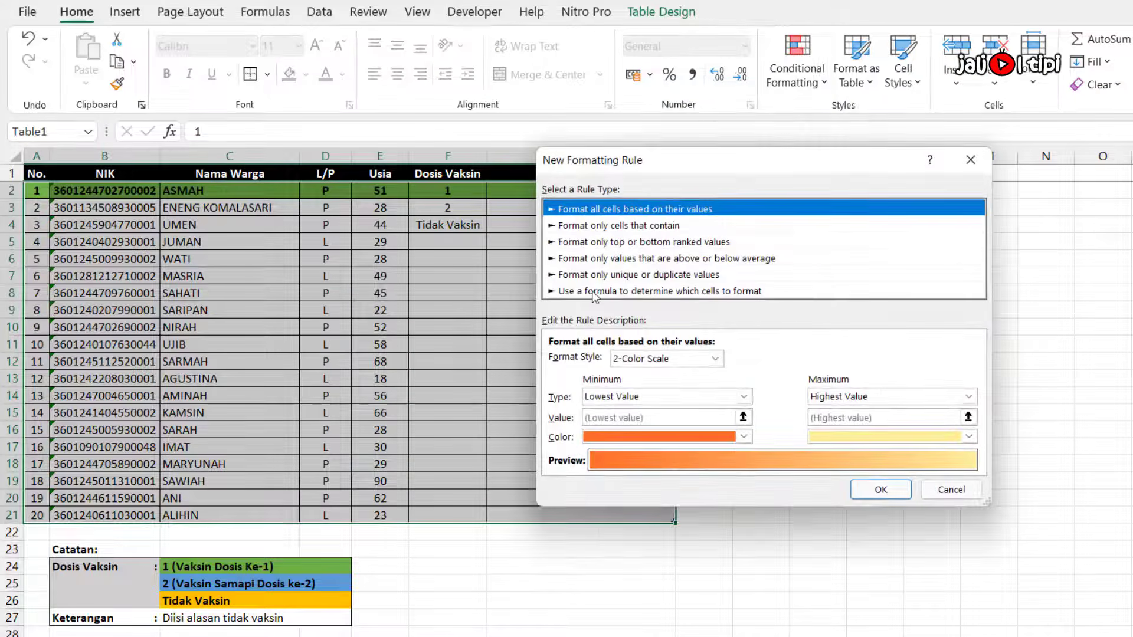
click(597, 291)
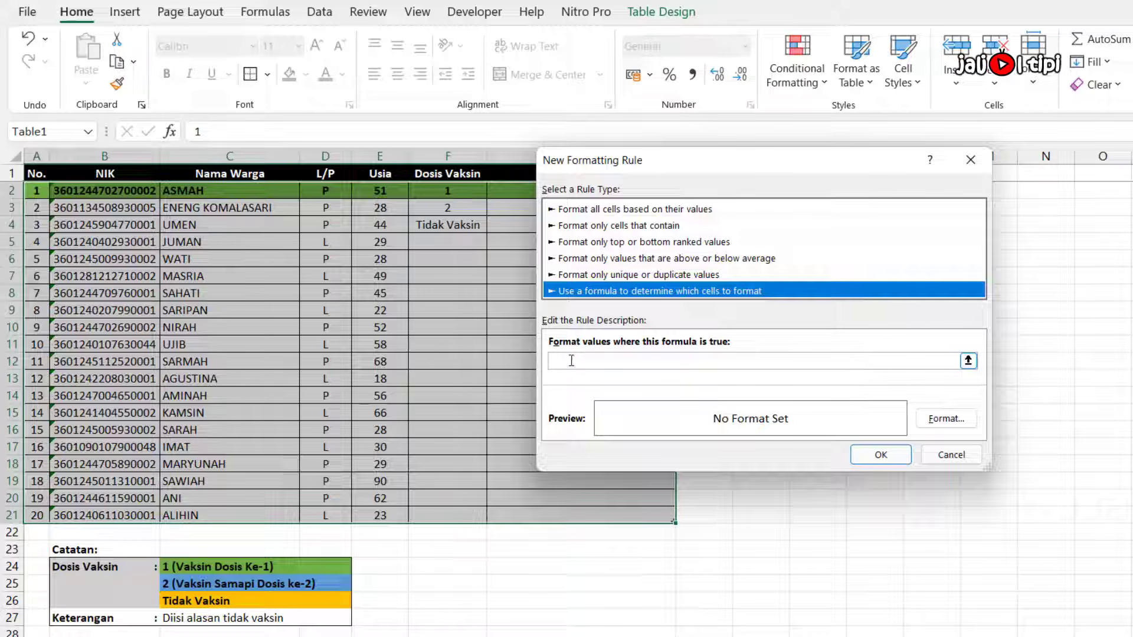
click(571, 360)
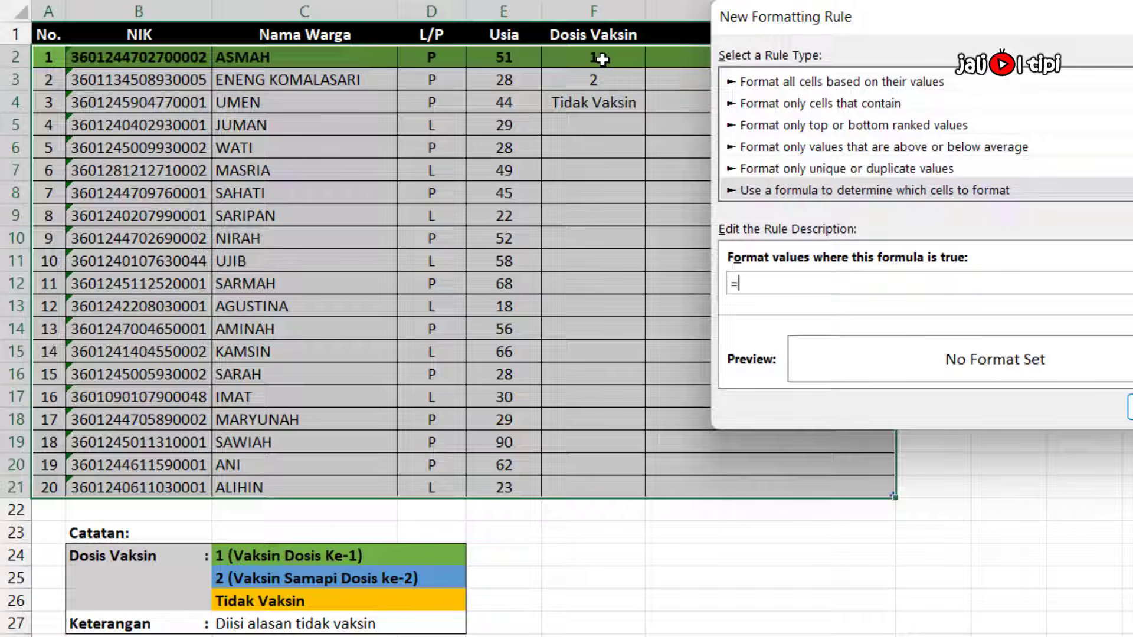
click(601, 59)
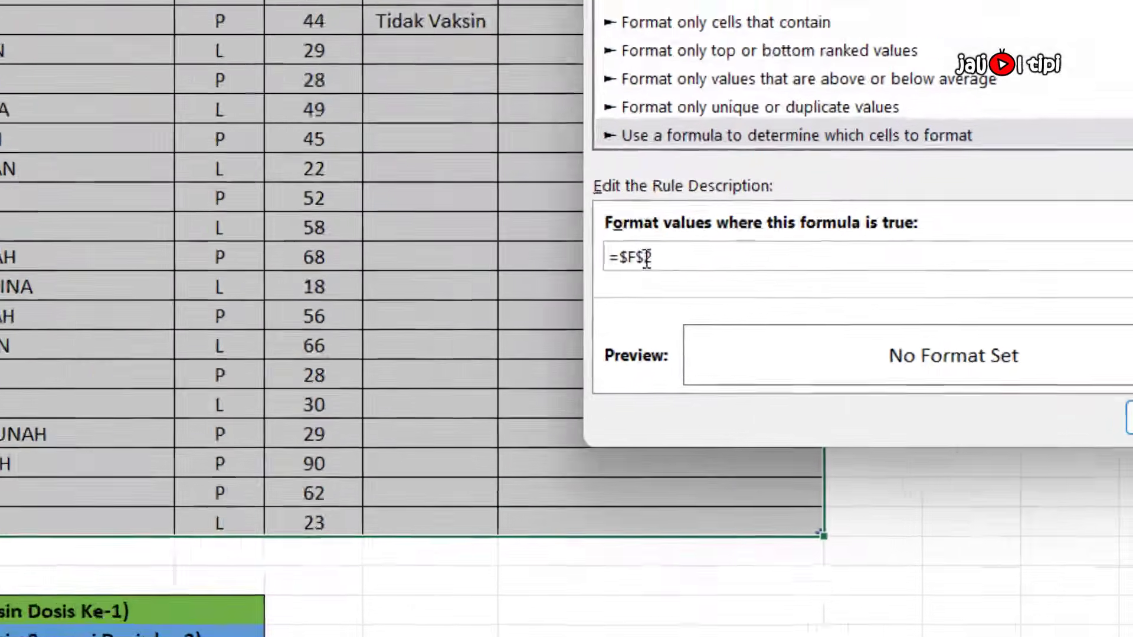
click(645, 258)
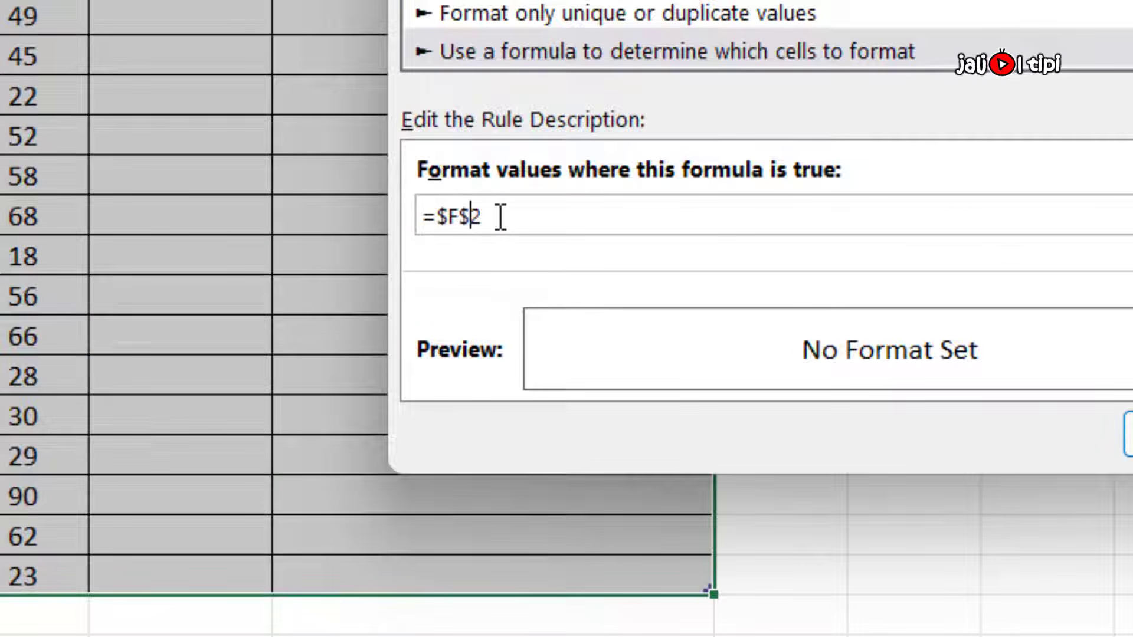
key(BackSpace)
click(508, 223)
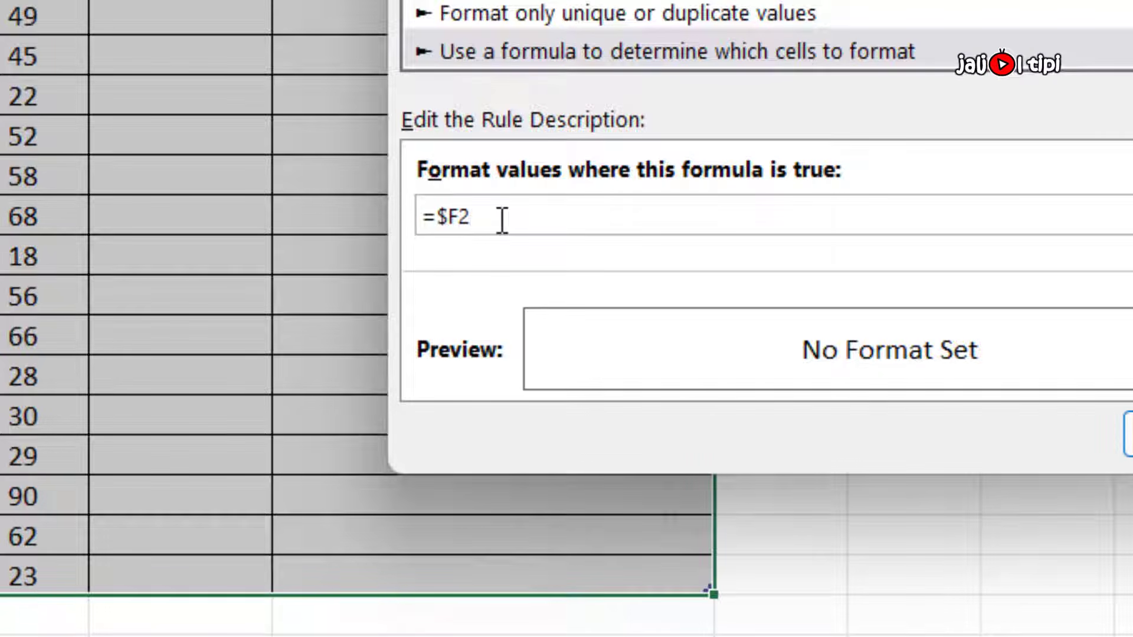
text(=2)
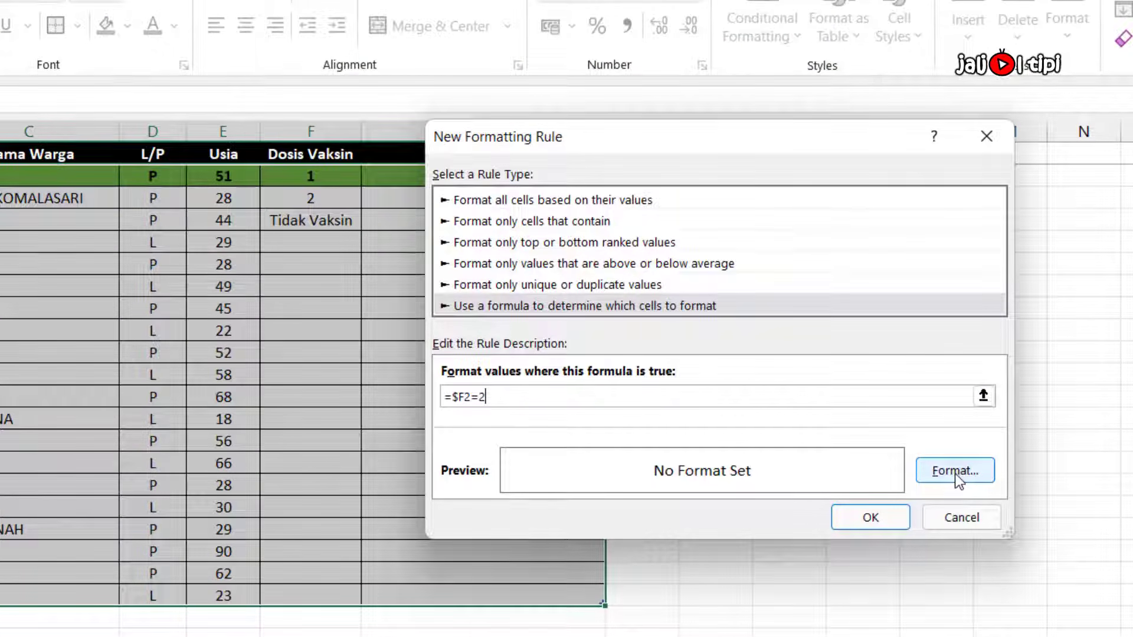
- Give the dose 2 rule the blue theme fill and a bold font style, and apply it to the table
click(955, 473)
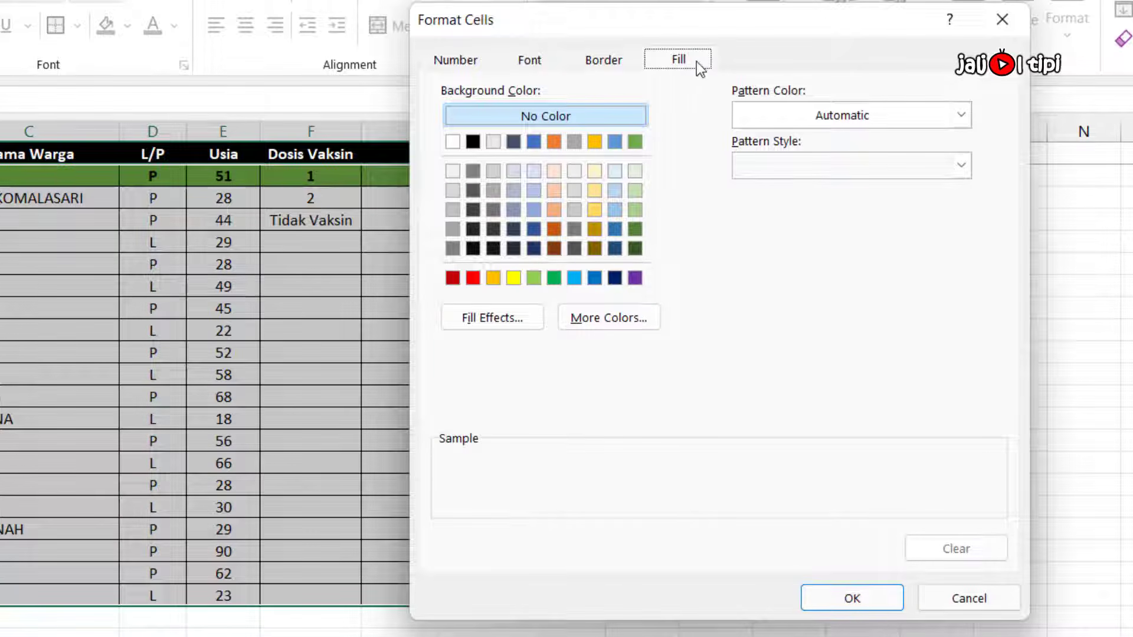
click(615, 141)
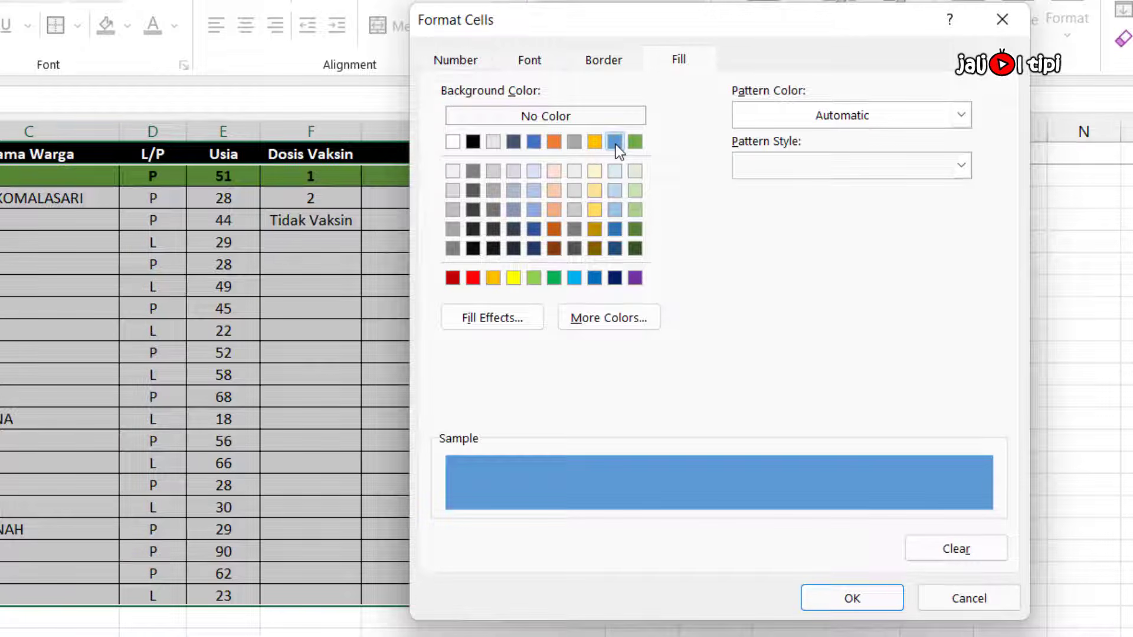
click(532, 60)
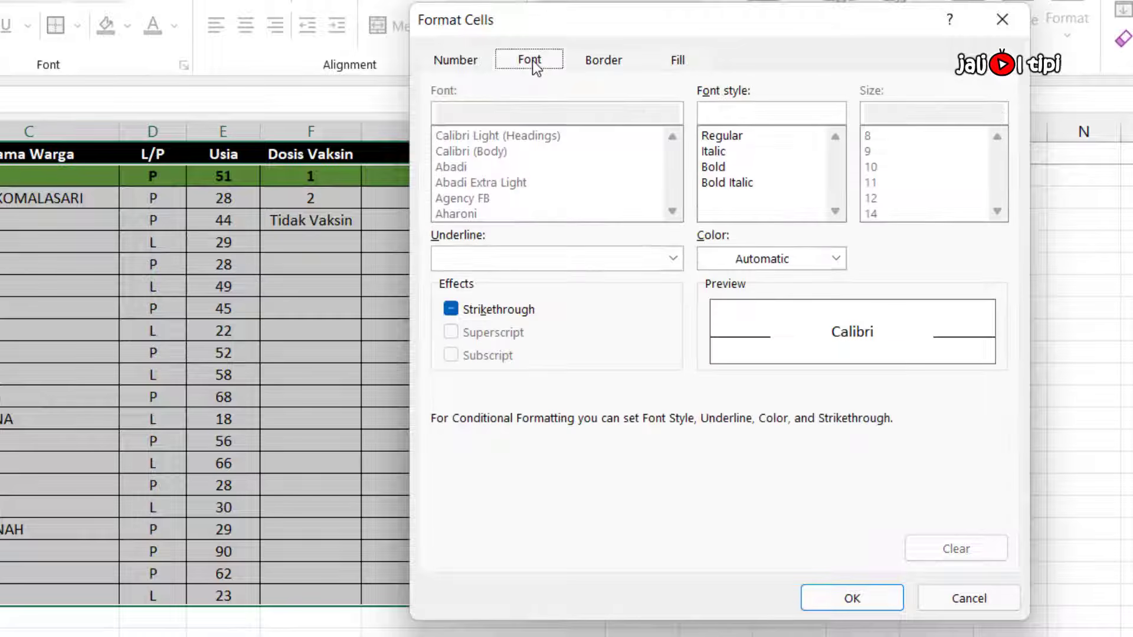
click(717, 169)
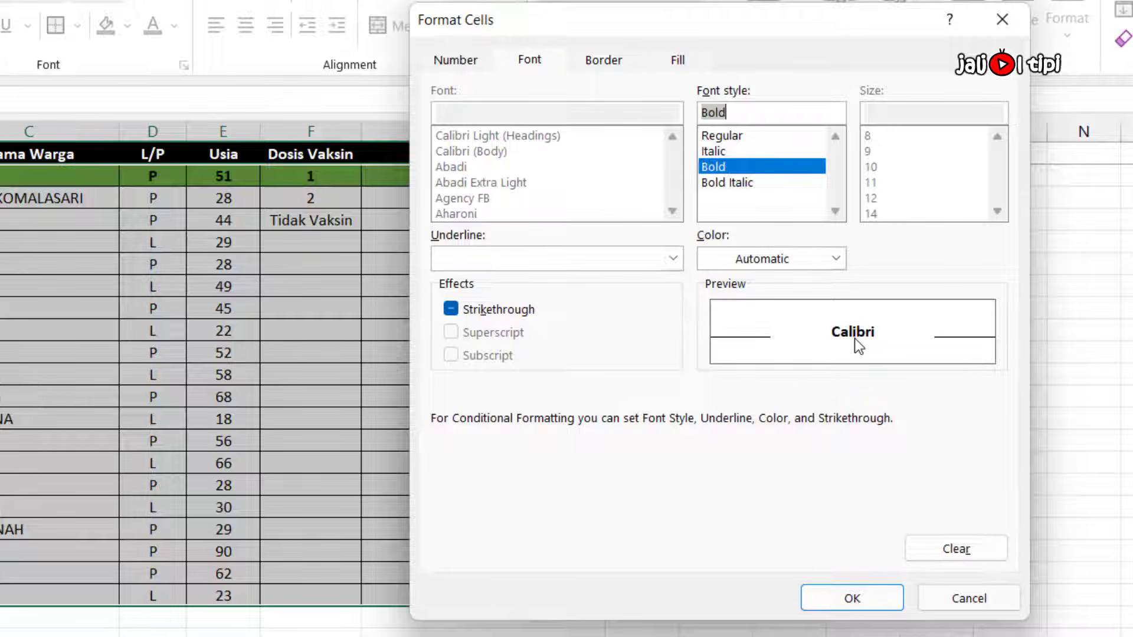
click(865, 598)
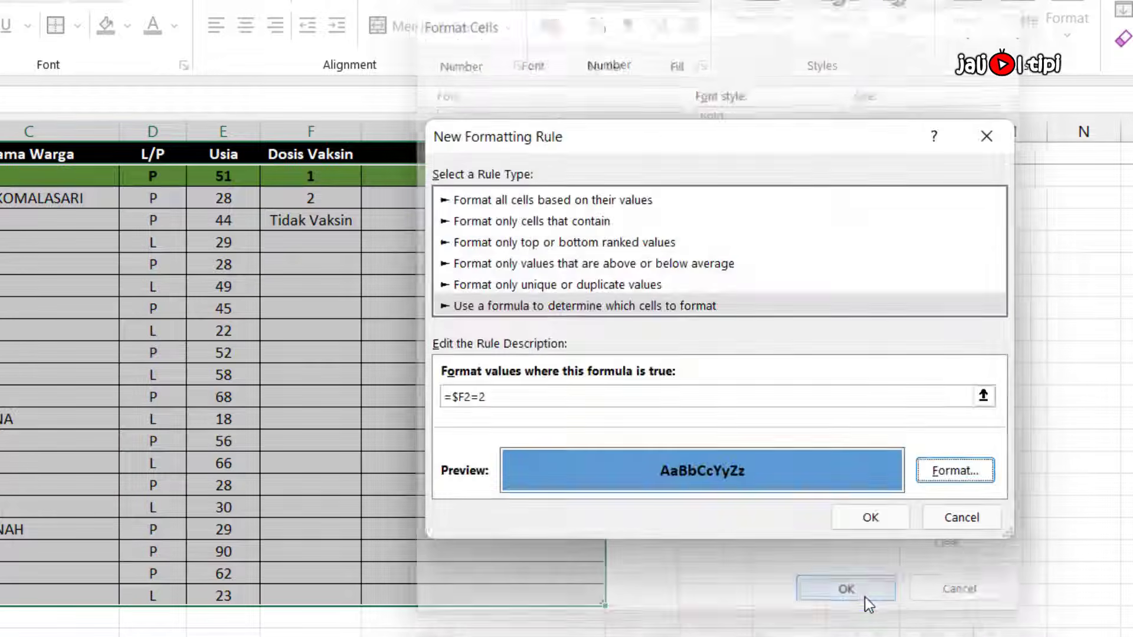
click(870, 517)
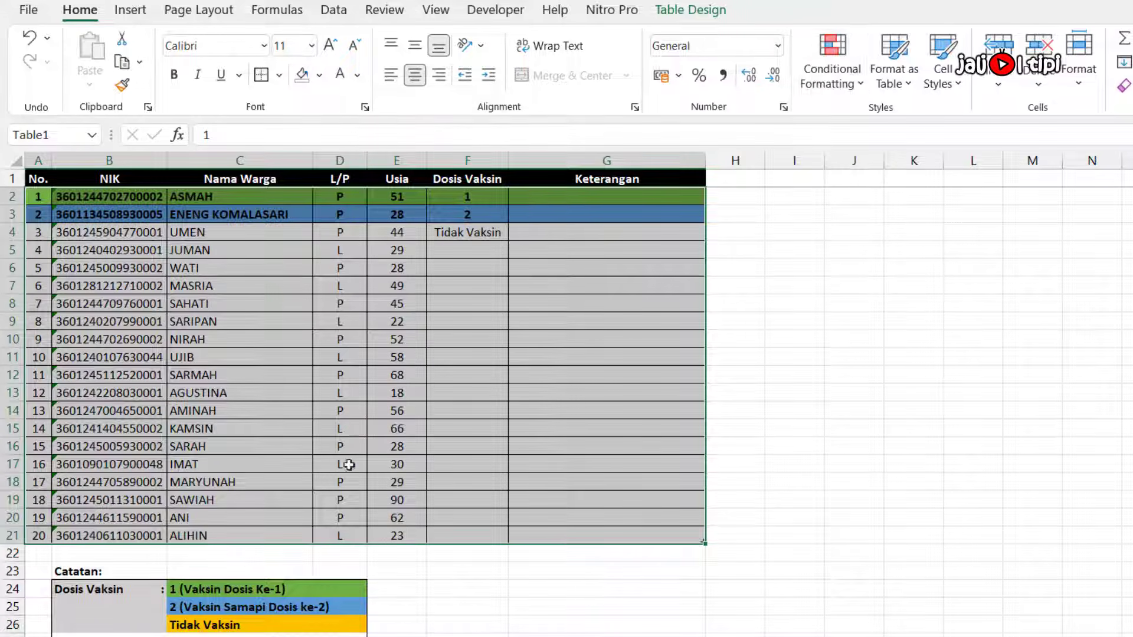
- Add another formula-based conditional formatting rule for A2:G21 with =$F2="Tidak Vaksin", enclosing the text in quotation marks
click(848, 88)
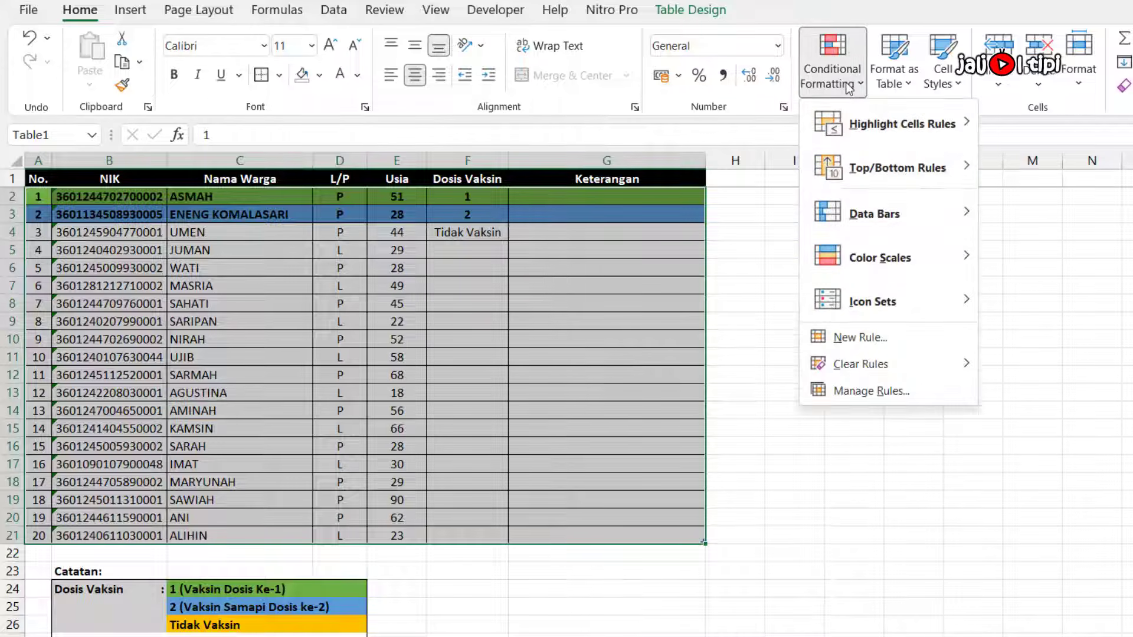
click(867, 343)
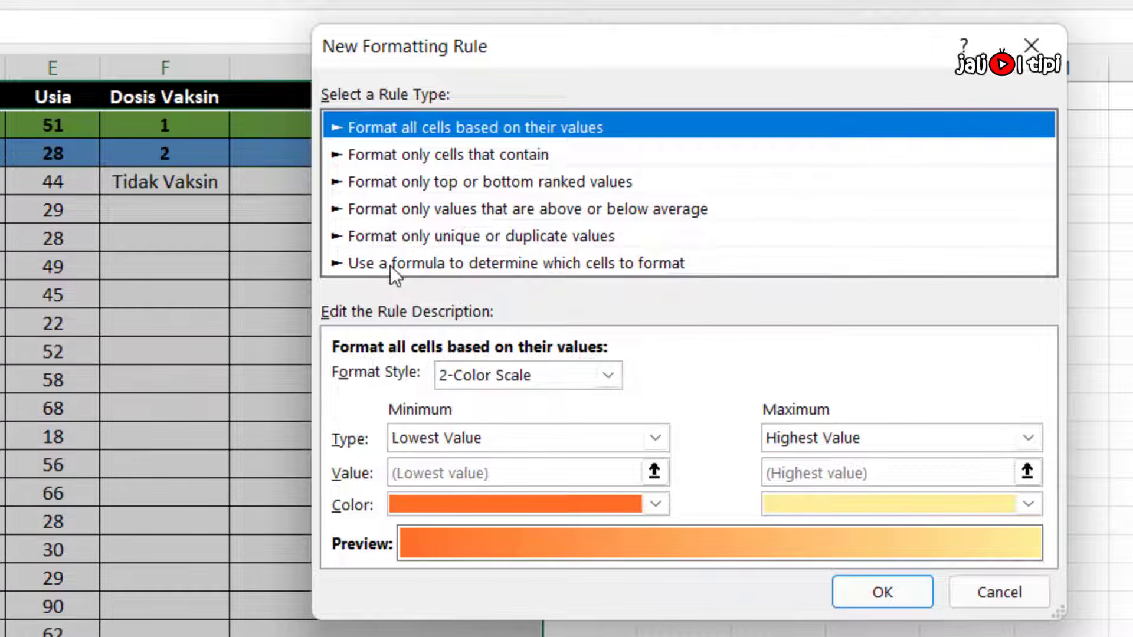
click(390, 266)
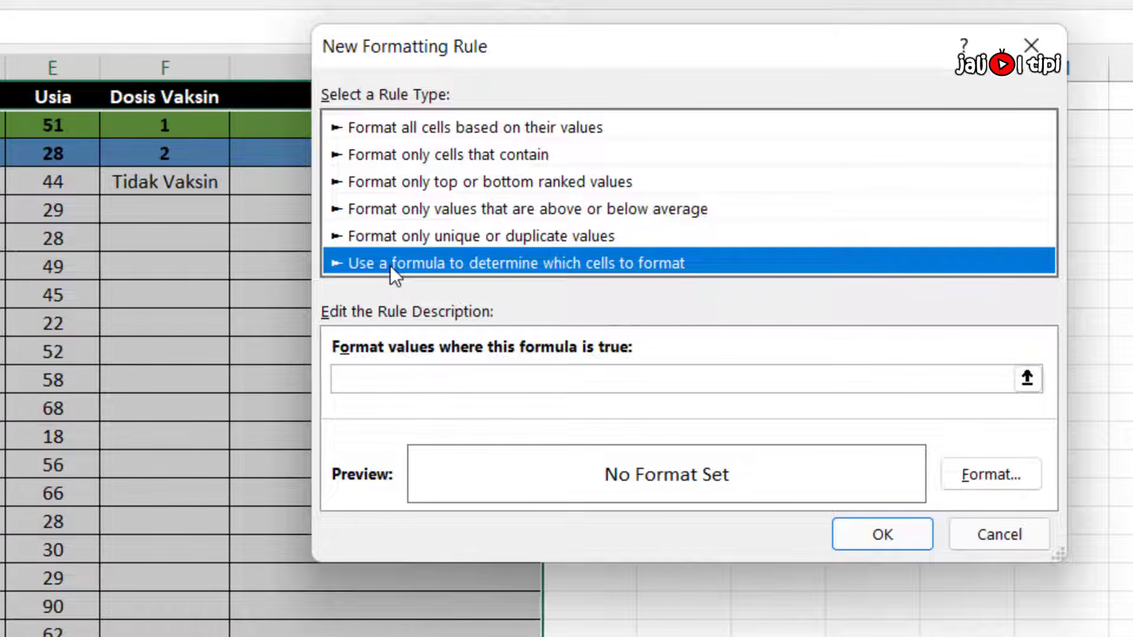
click(416, 378)
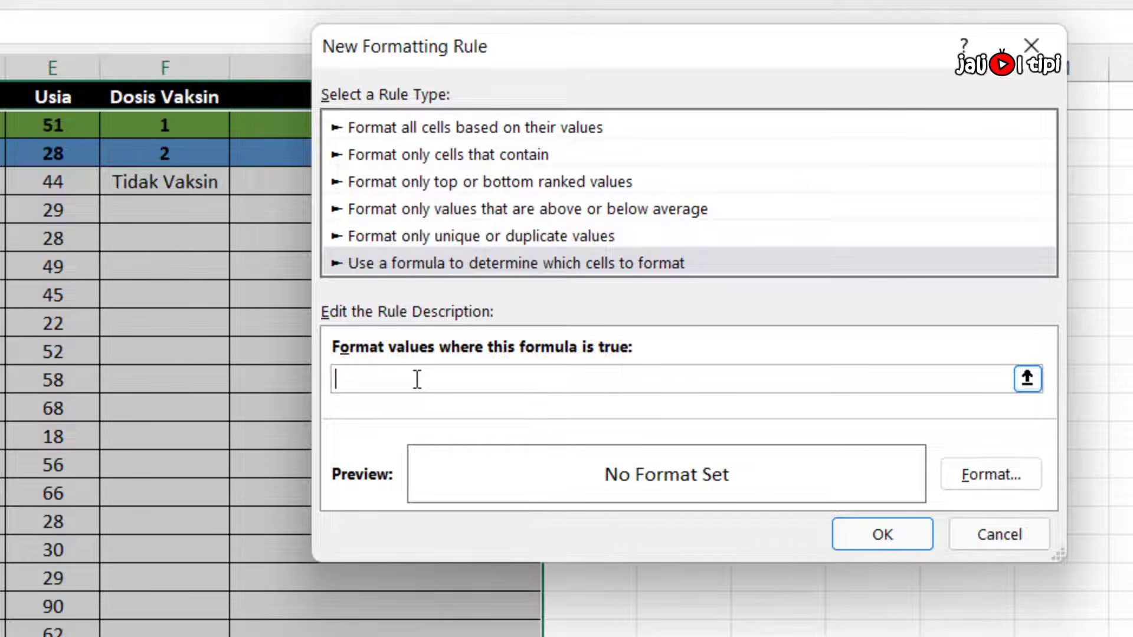
text(=)
click(183, 127)
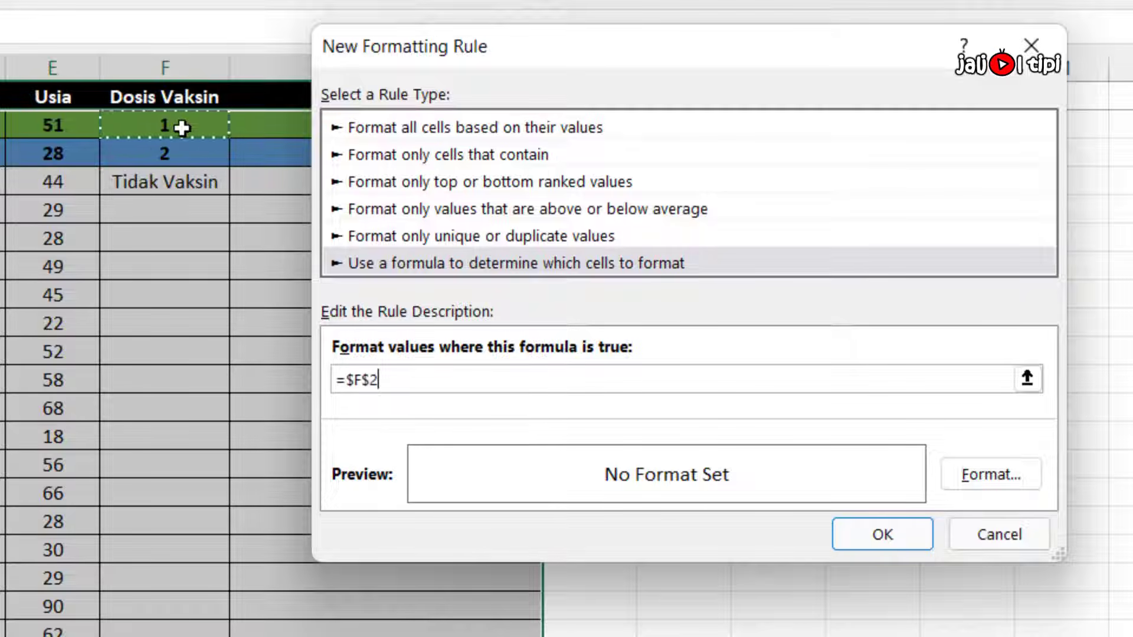
click(371, 382)
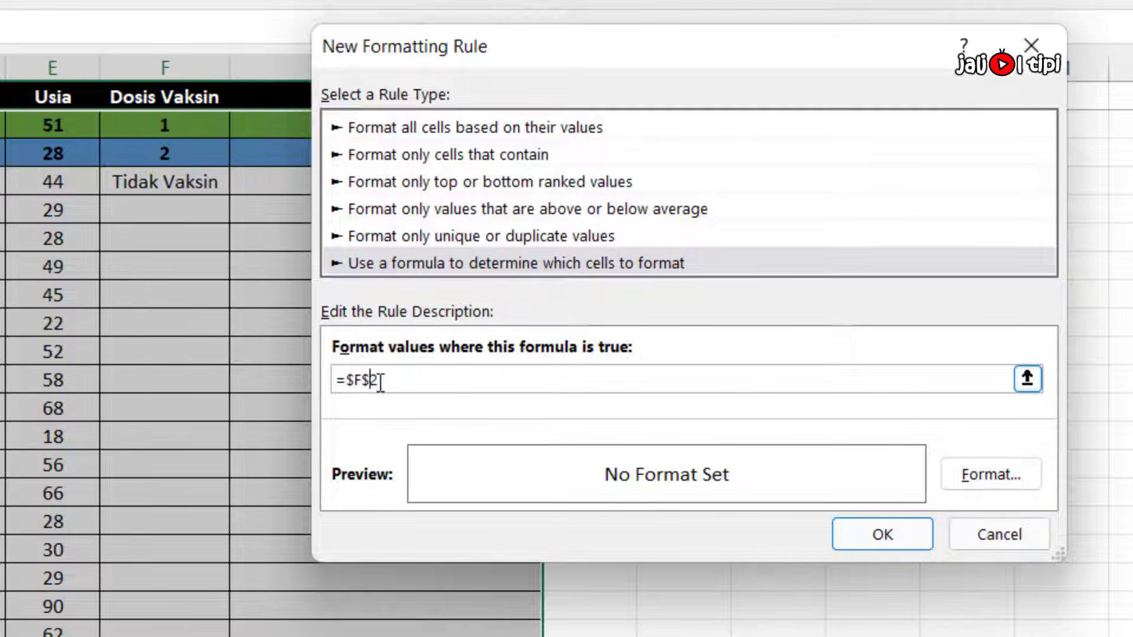
key(BackSpace)
click(409, 381)
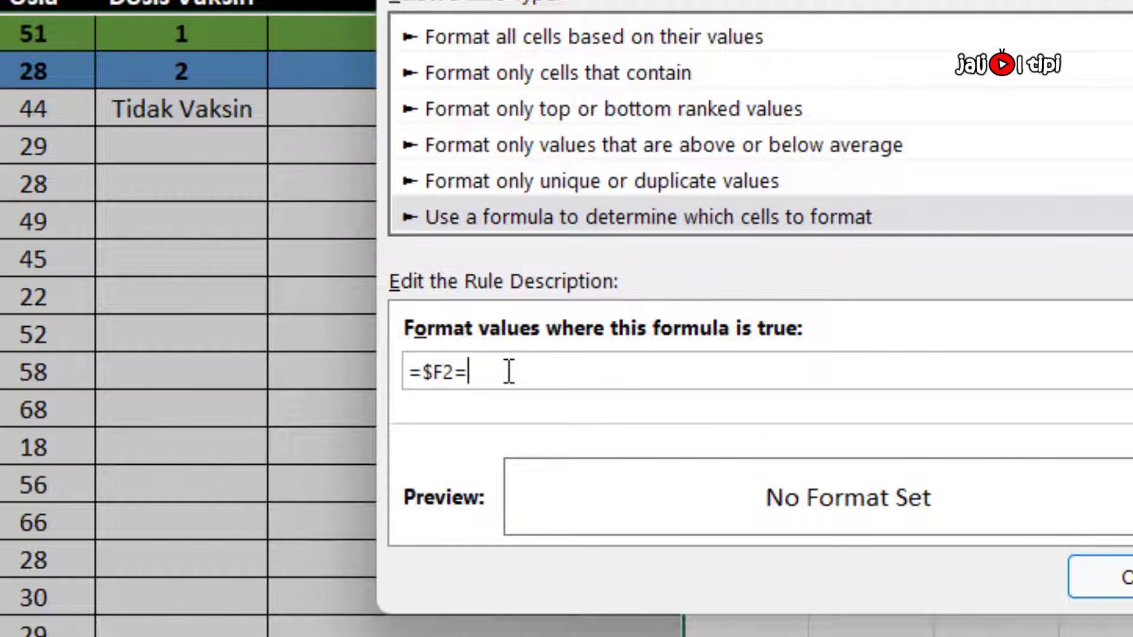
text("Tidak Vaksin)
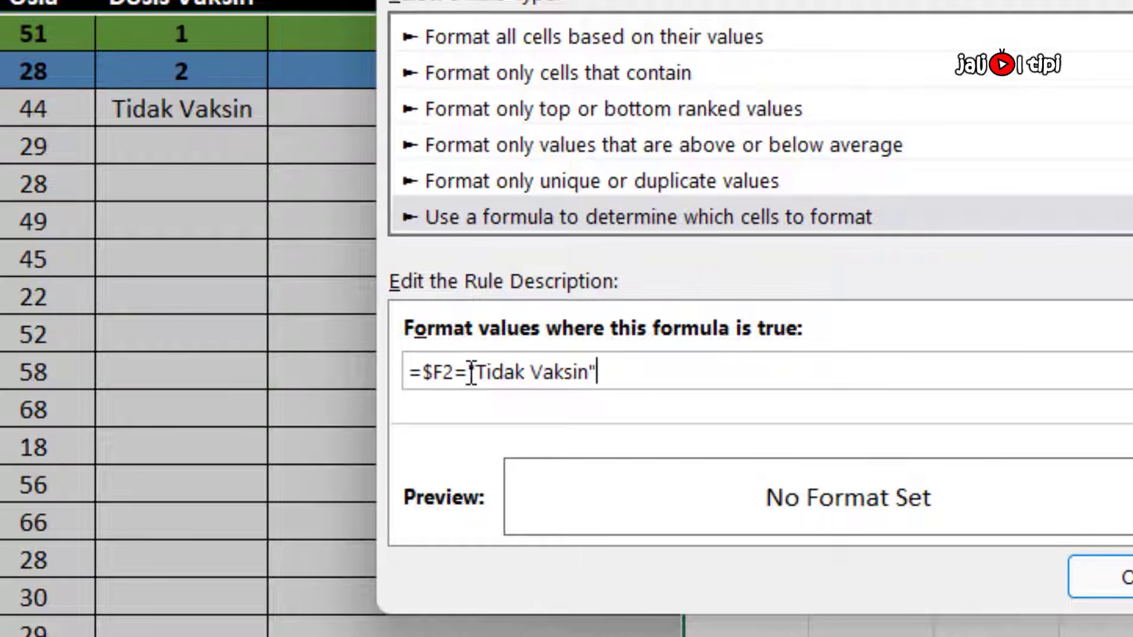
drag(472, 372, 627, 372)
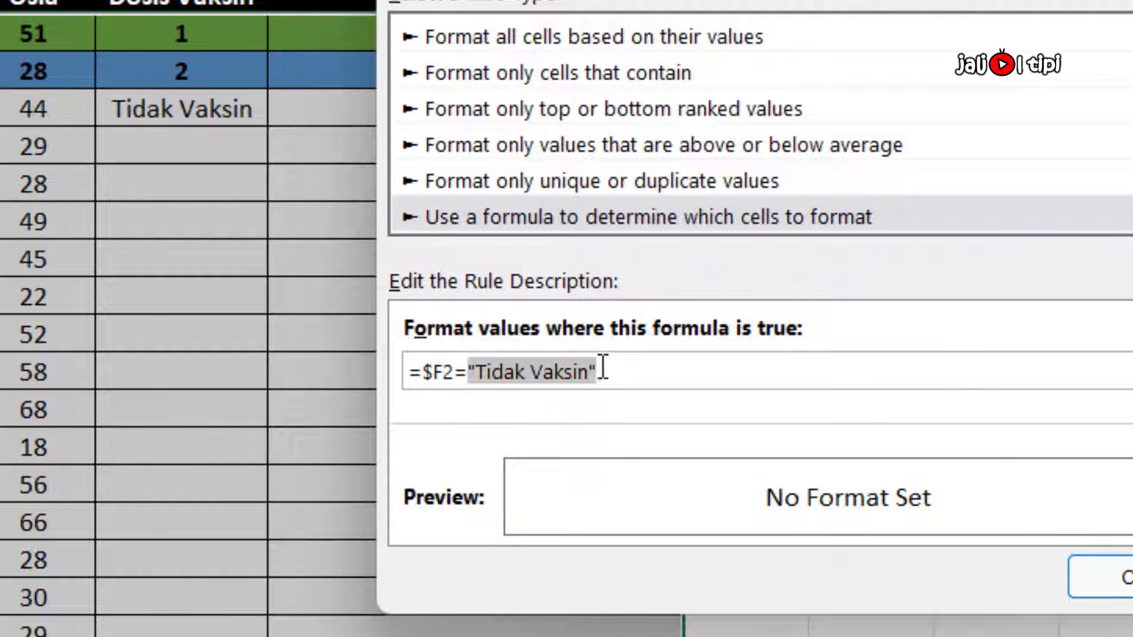
click(470, 373)
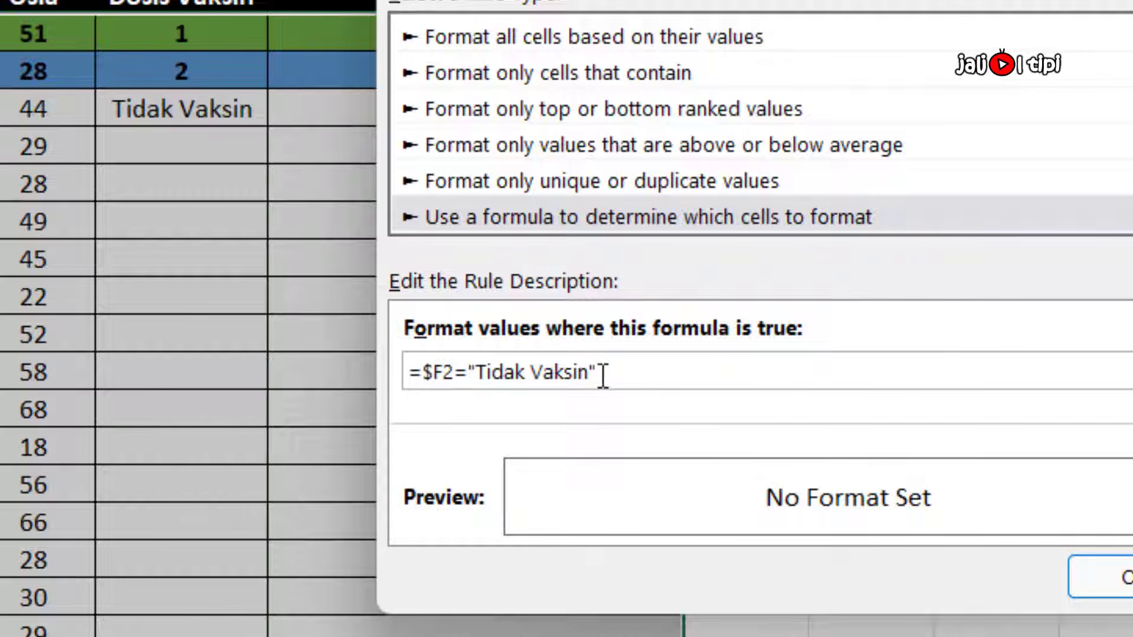
drag(589, 372, 613, 367)
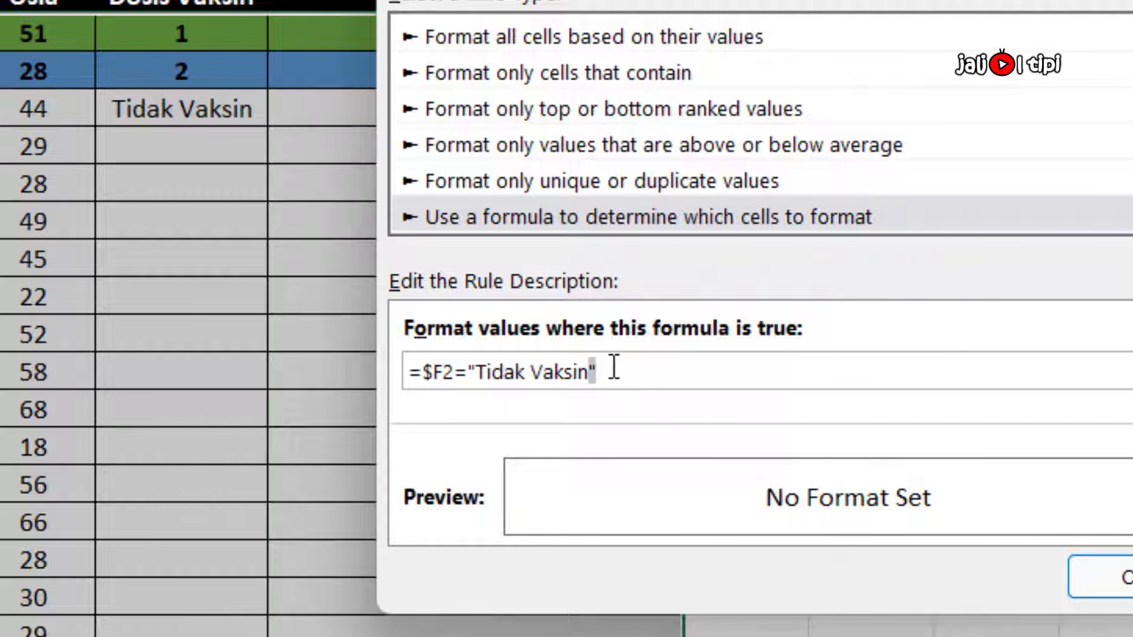
click(644, 367)
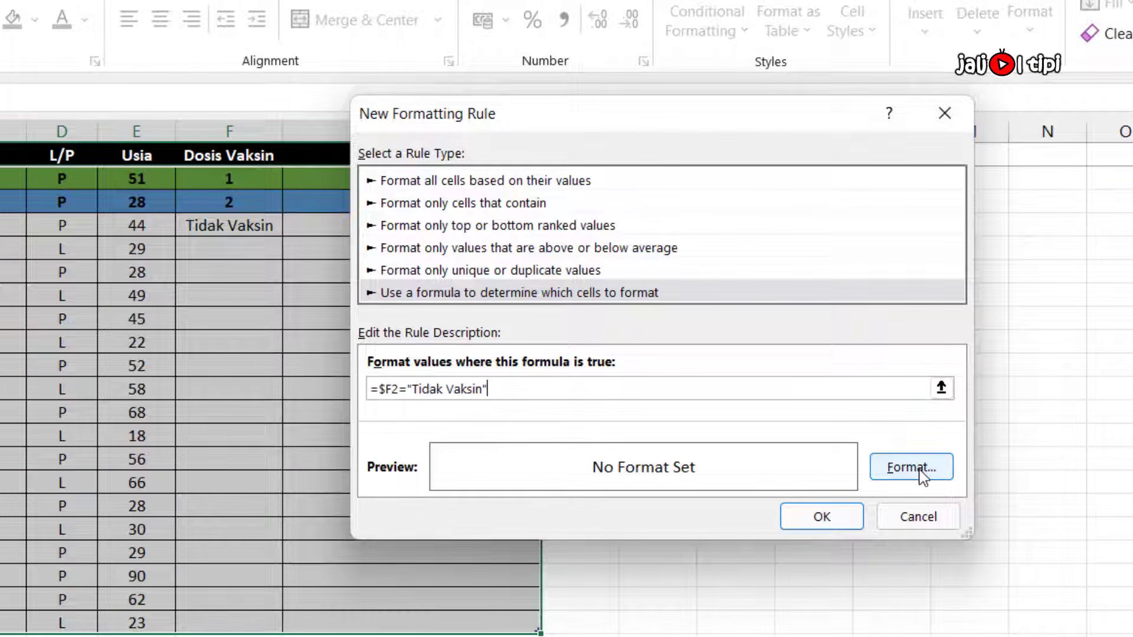
- Give the Tidak Vaksin rule a bold font style and the gold theme fill, and apply it to the table
click(919, 470)
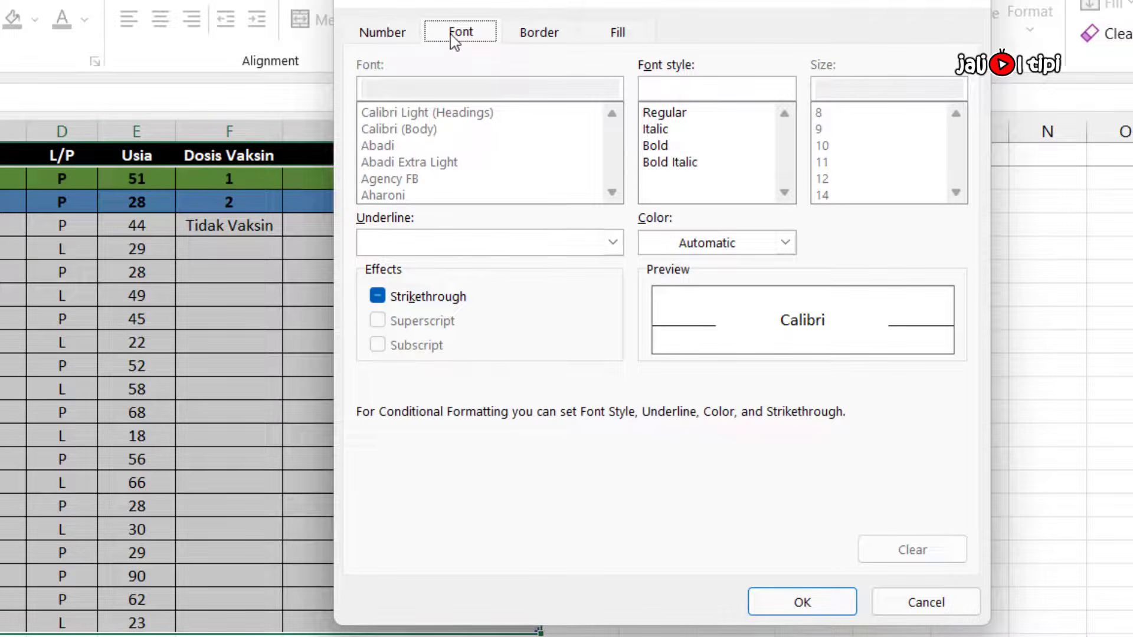
click(661, 148)
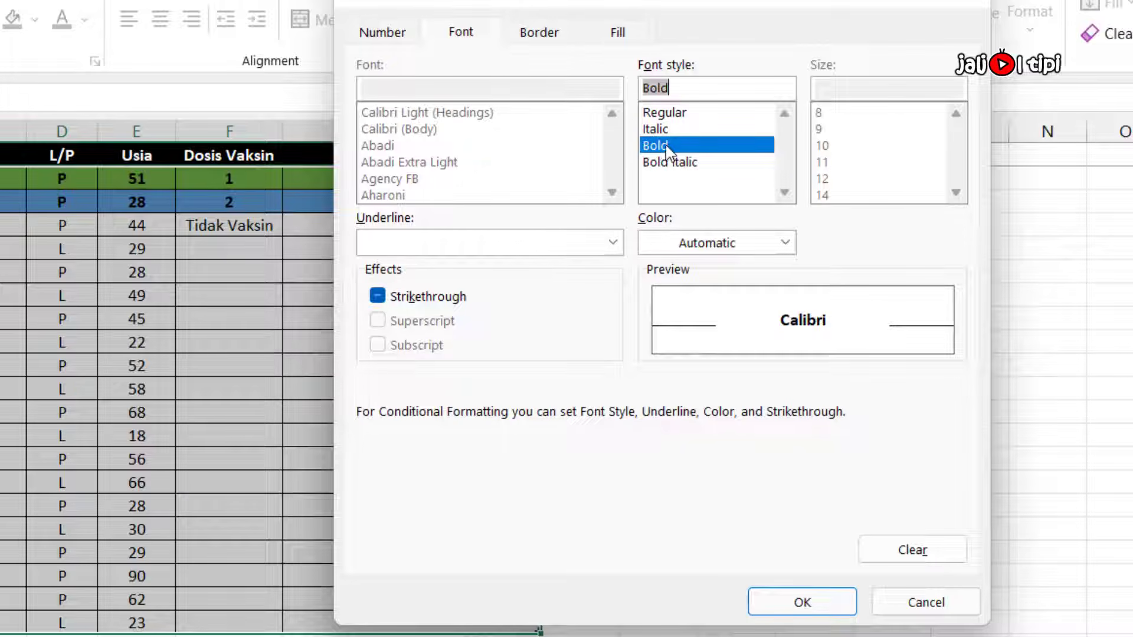
click(617, 34)
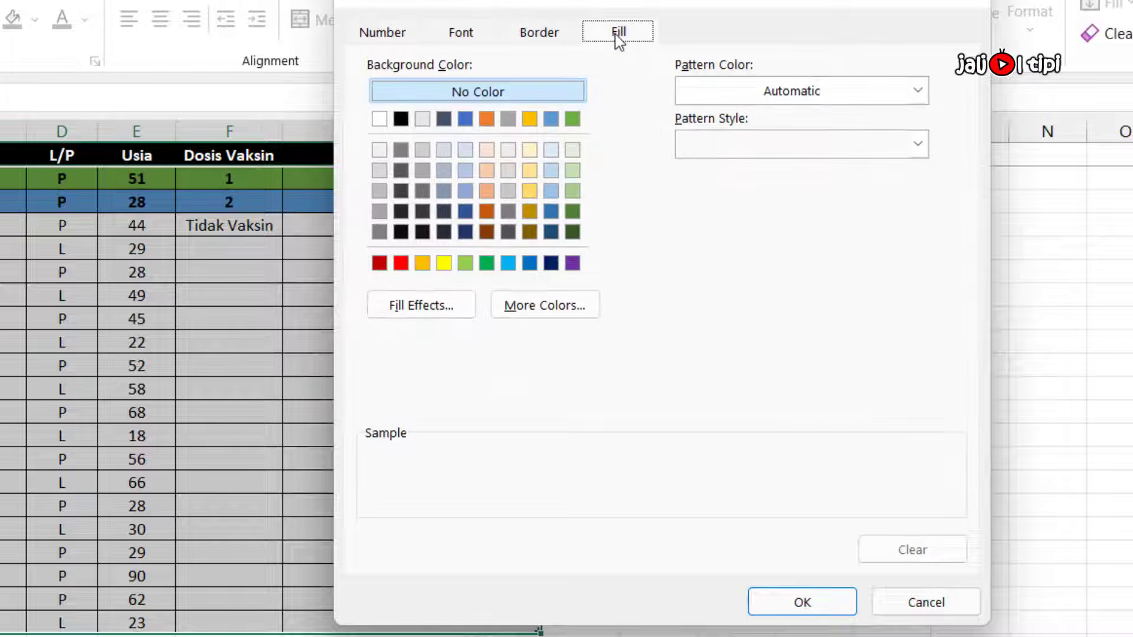
click(532, 120)
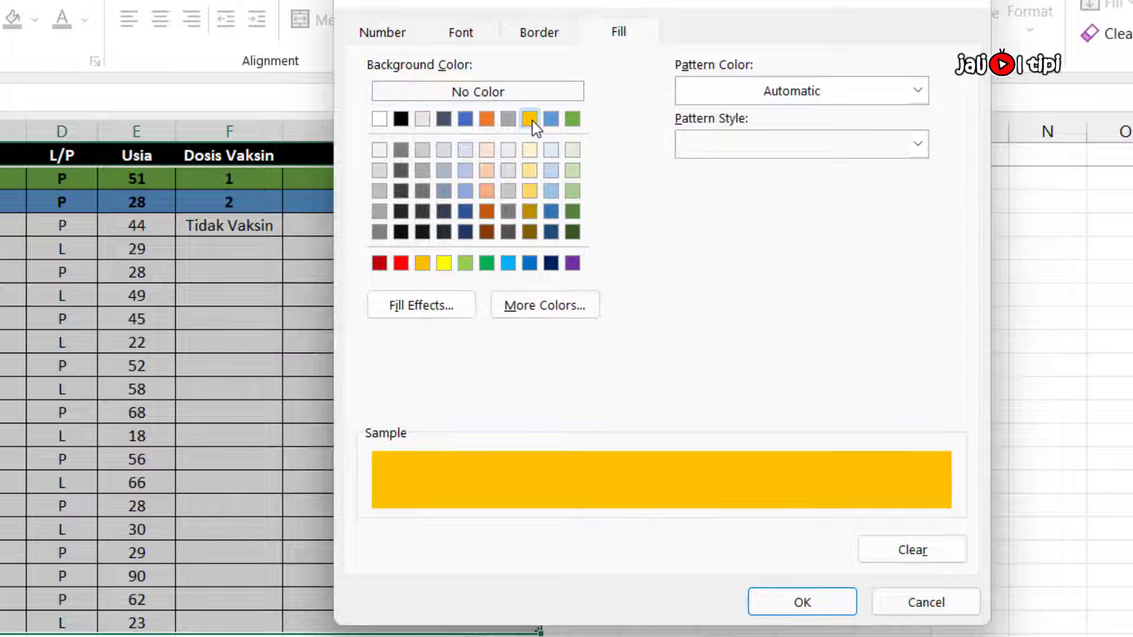
click(785, 611)
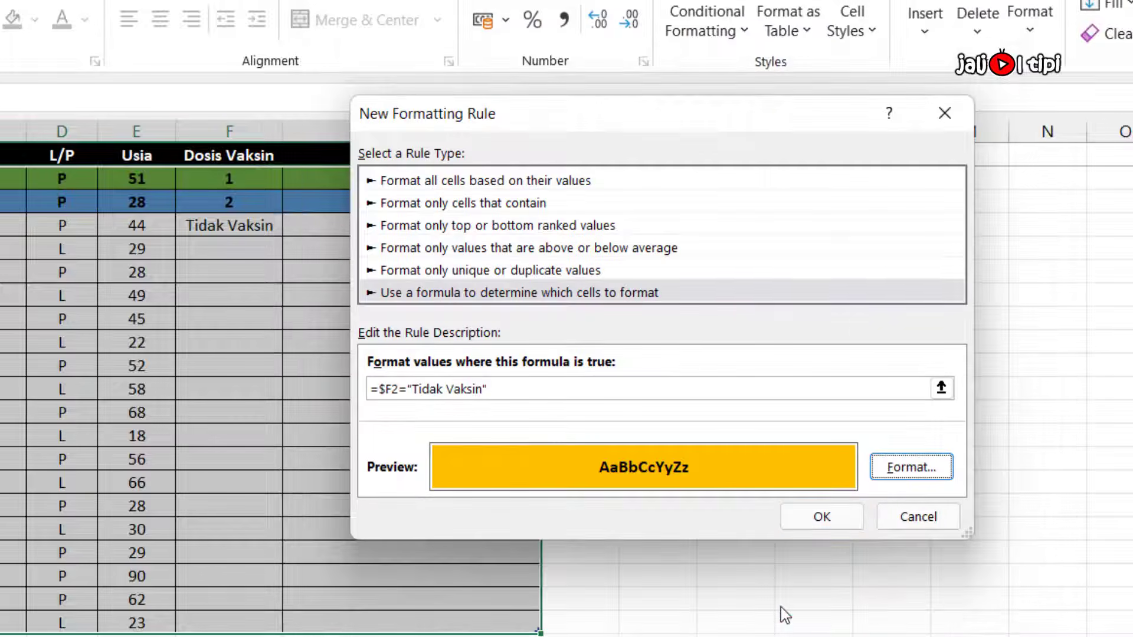
click(822, 518)
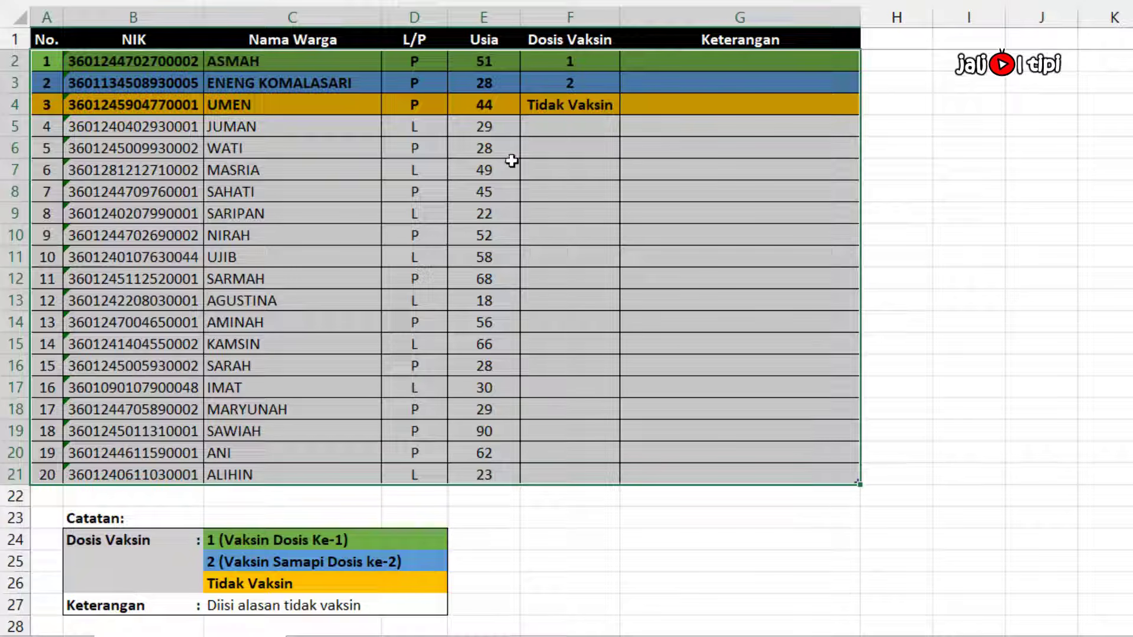
- Set Dosis Vaksin for the fourth resident in F5 to 1 from its list of allowed values
click(557, 130)
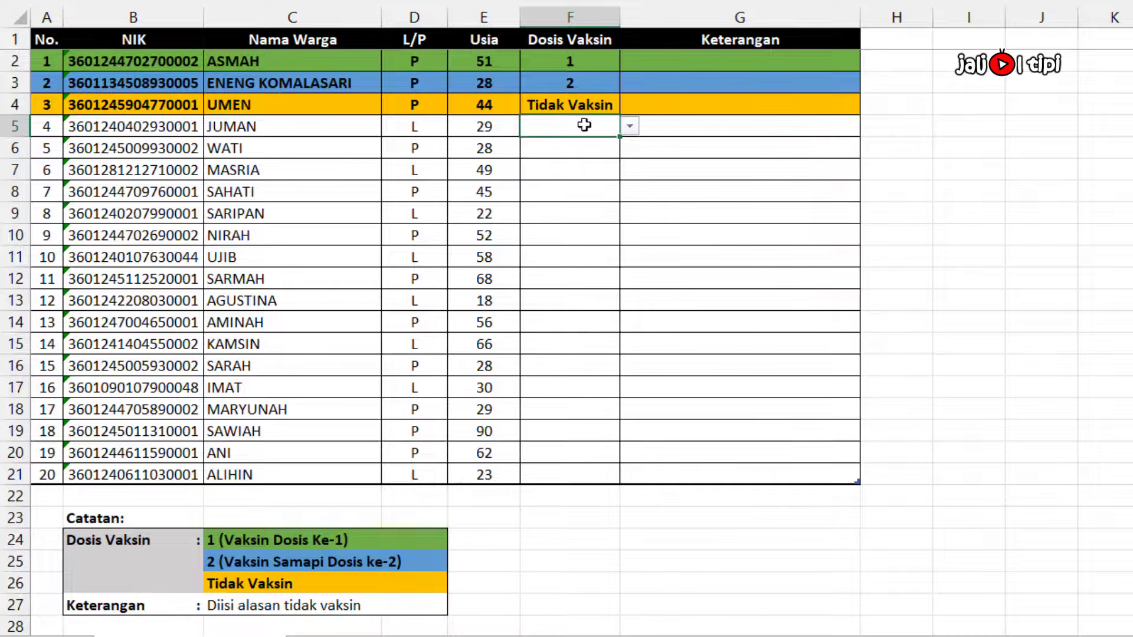
click(627, 129)
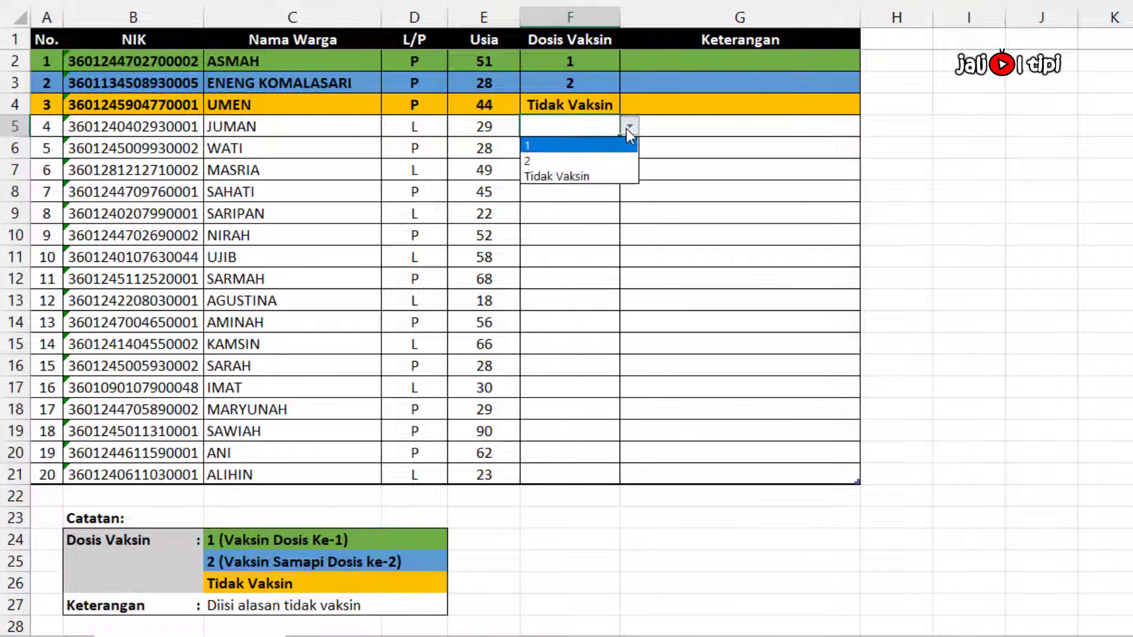
click(546, 146)
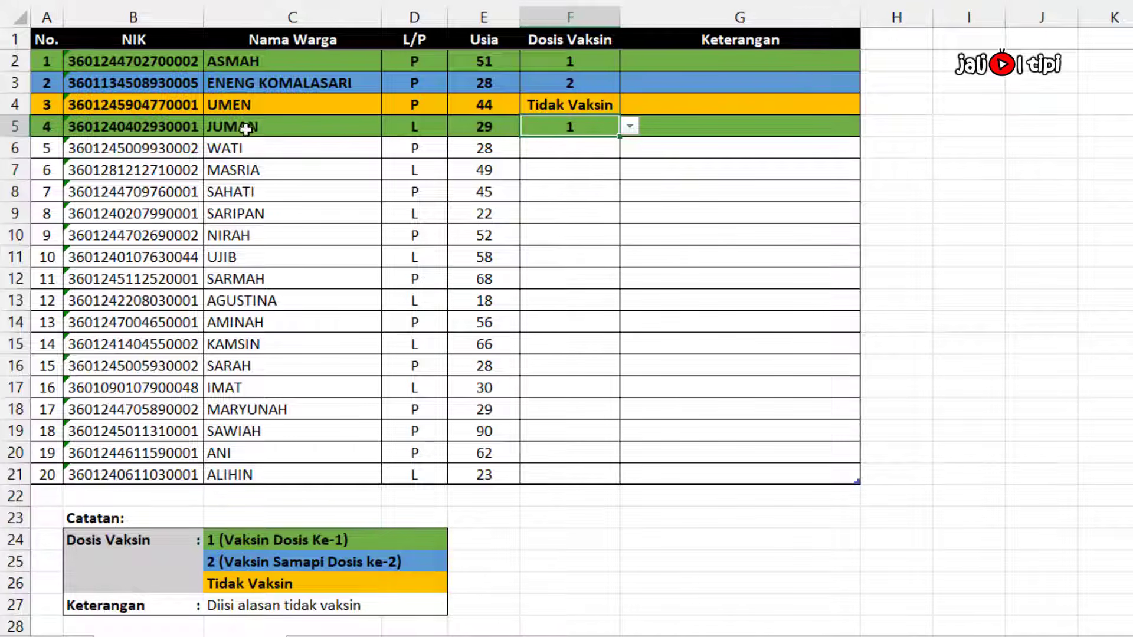
- Set Dosis Vaksin for the fifth resident in F6 to 1 from its list of allowed values
click(593, 151)
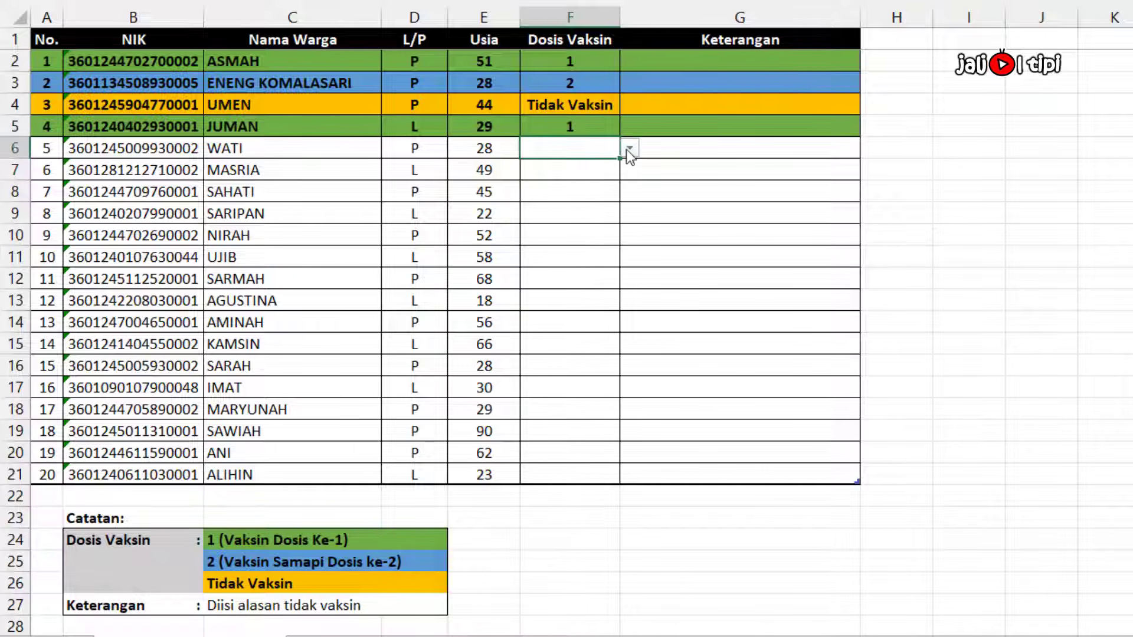
click(628, 149)
click(580, 167)
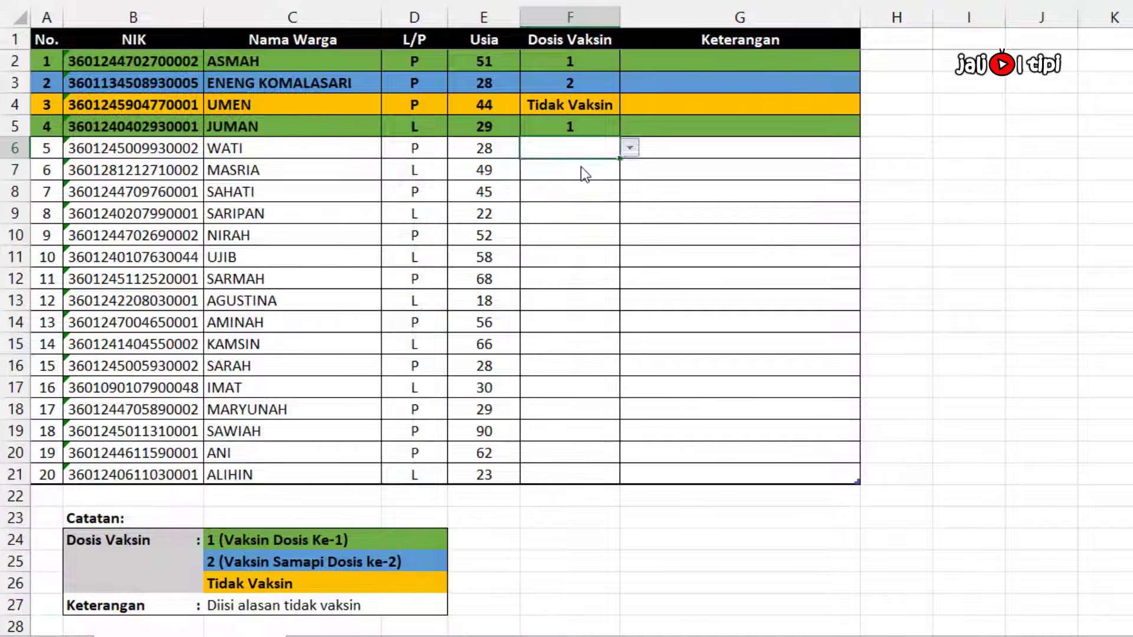
- Fill in Dosis Vaksin as 2 for the sixth to twelfth residents in F7:F13
click(581, 166)
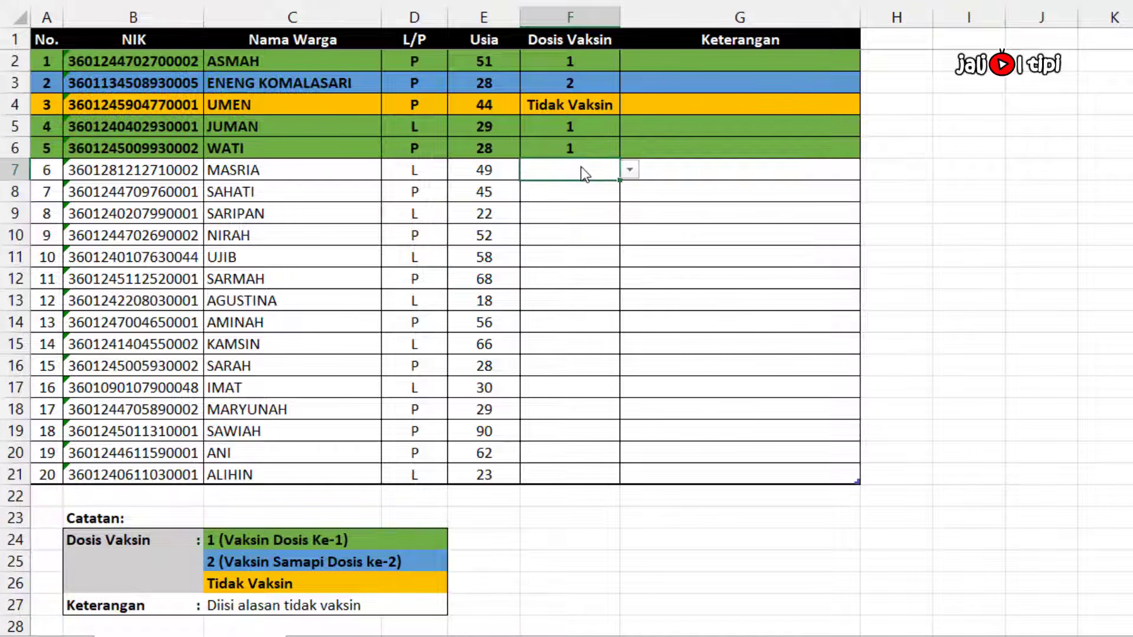
text(2)
key(Return)
text(2)
key(Return)
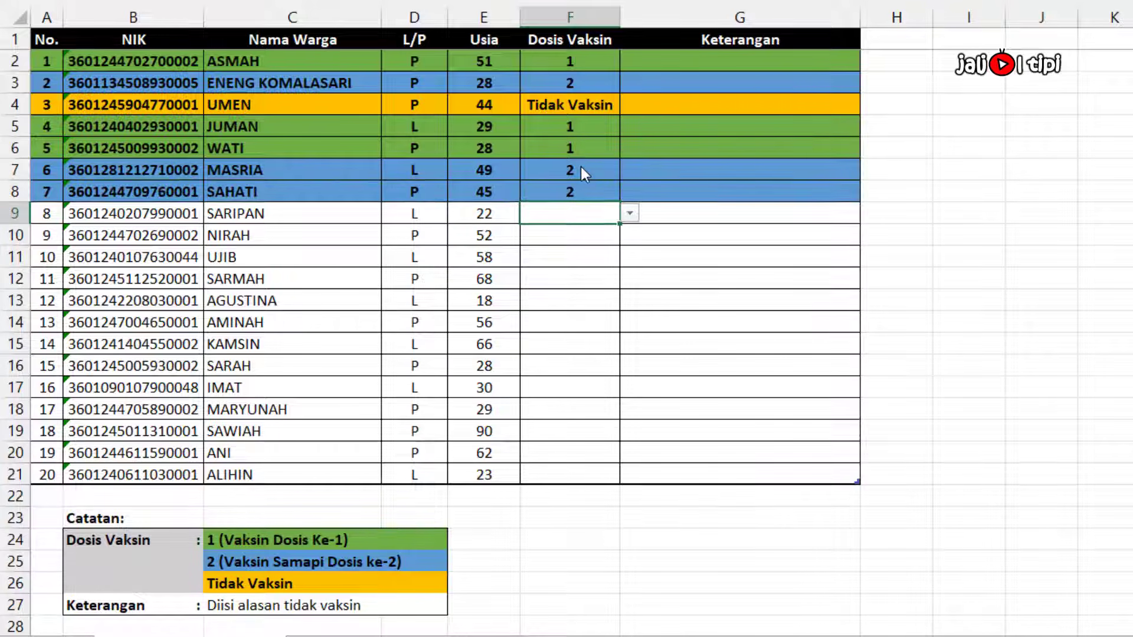
text(2)
key(Return)
text(2)
key(Return)
text(2)
key(Return)
text(2)
key(ctrl+Return)
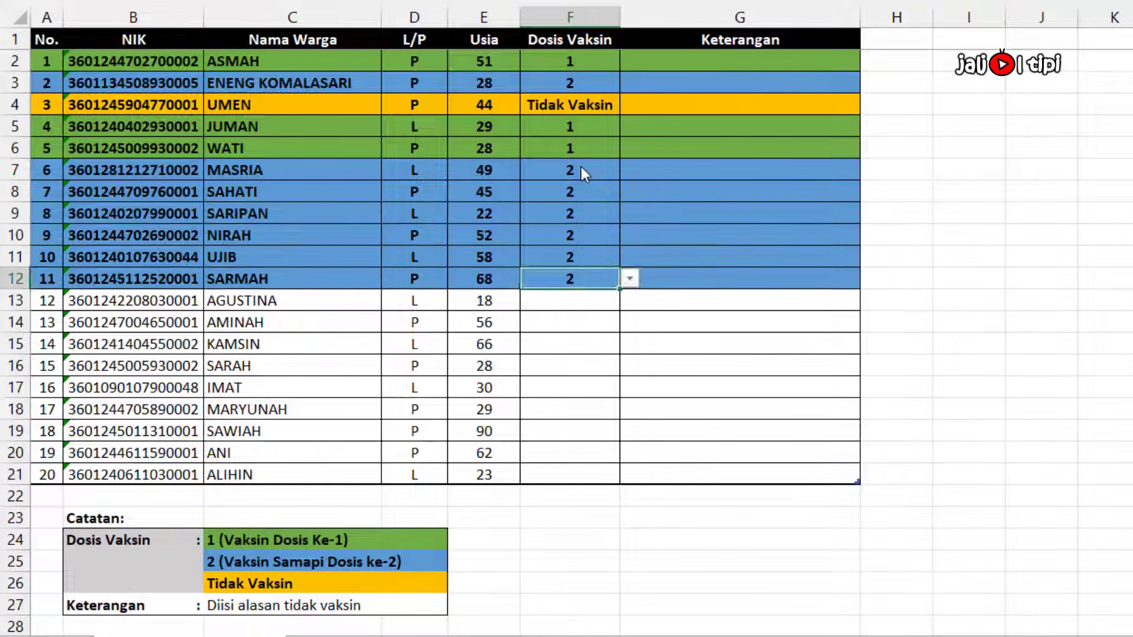
key(Return)
text(2)
key(Return)
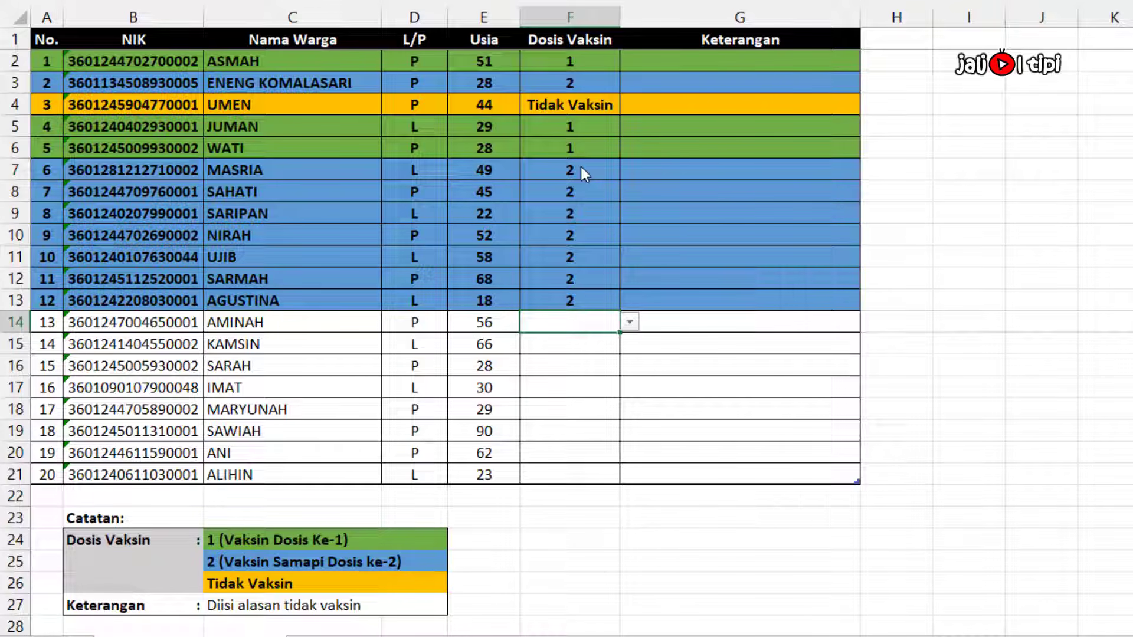
- Set Dosis Vaksin for residents 13 to 16 in F14:F17 to Tidak Vaksin from the list of allowed values
click(630, 322)
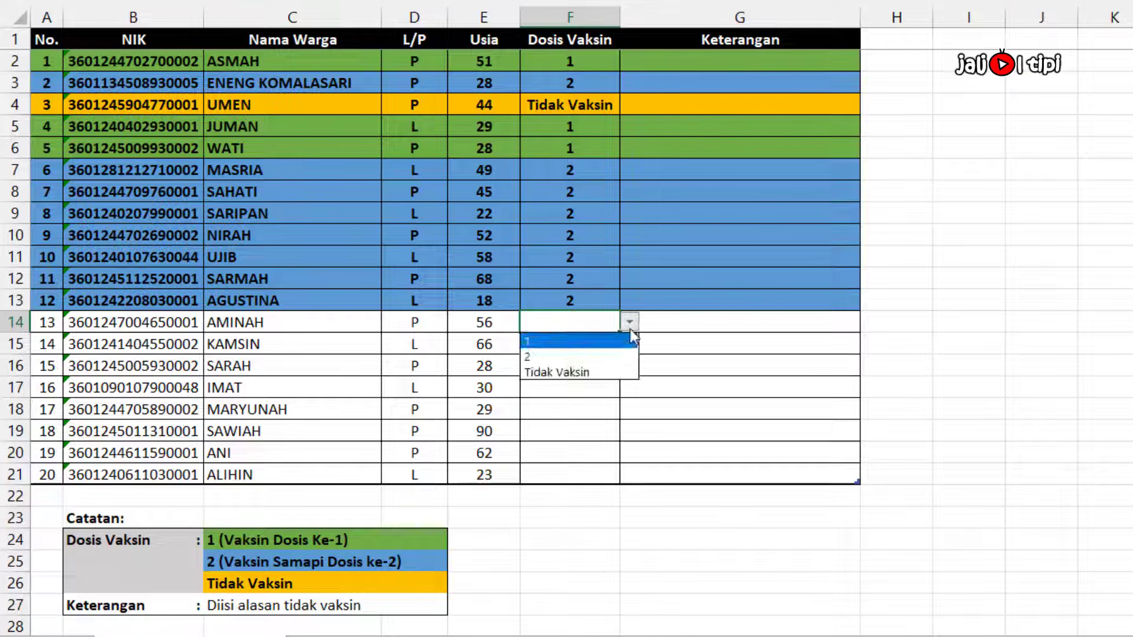
click(590, 371)
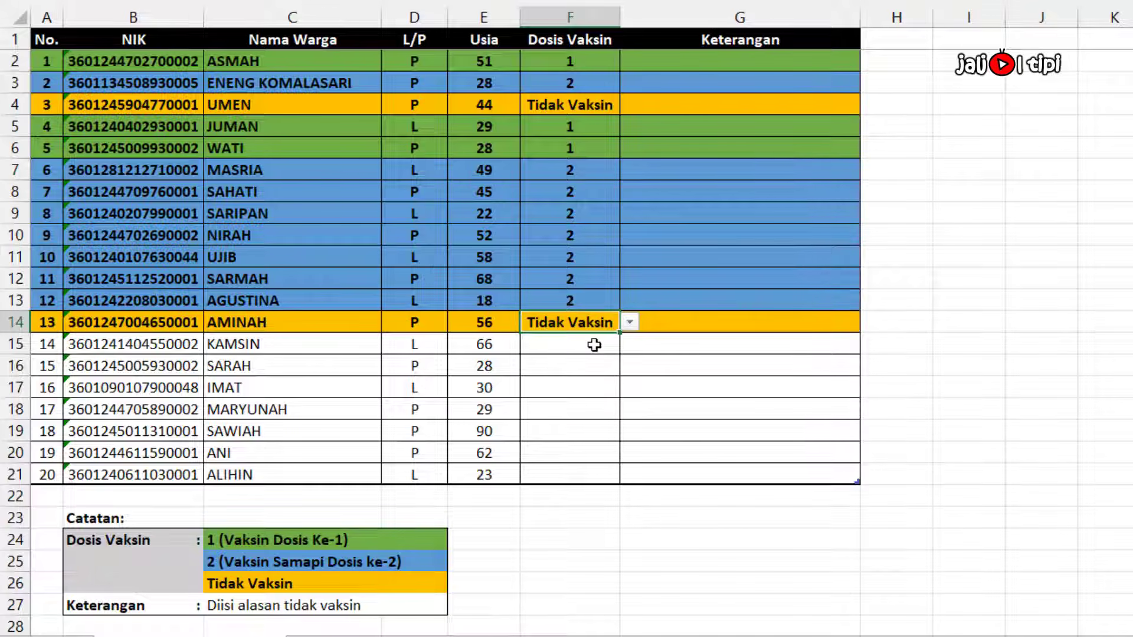
click(594, 345)
click(629, 344)
click(596, 392)
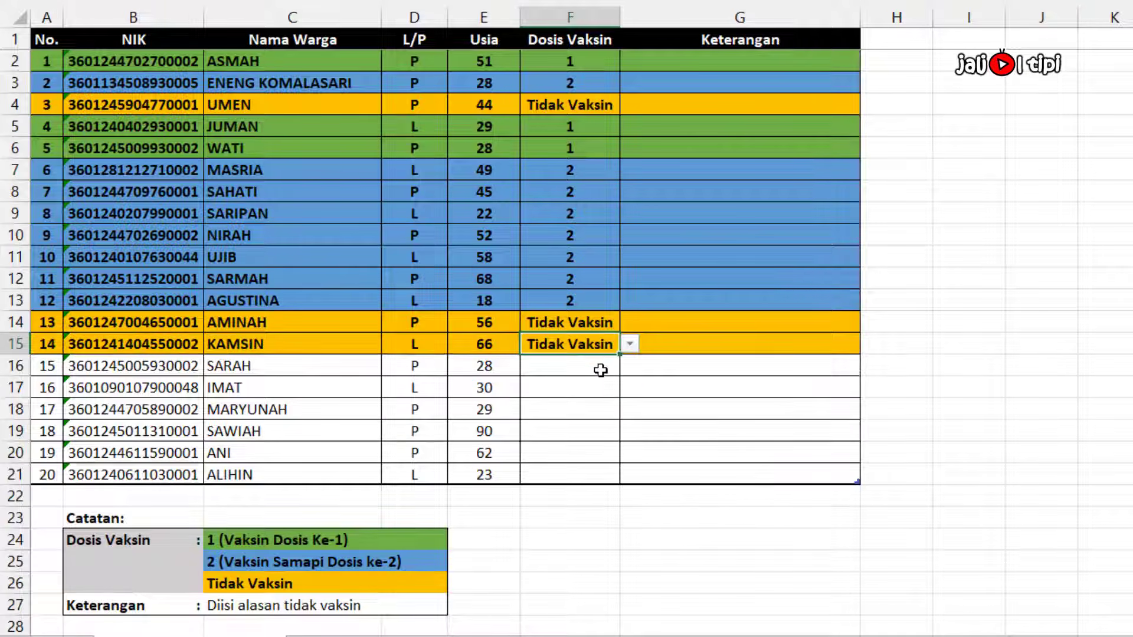
click(600, 370)
click(629, 366)
click(597, 414)
click(596, 390)
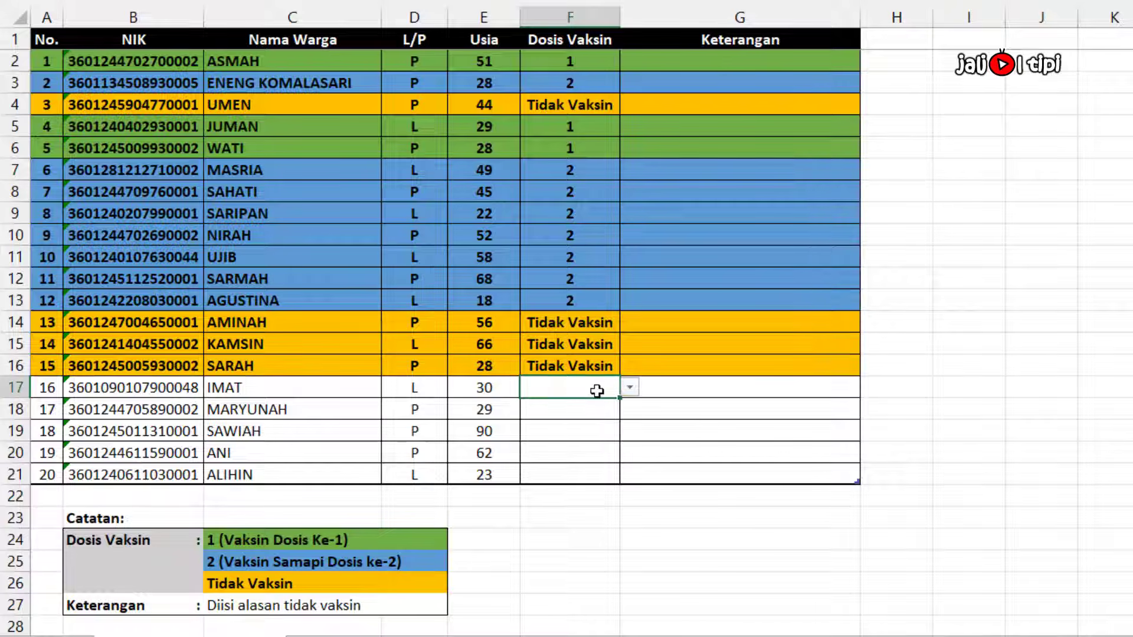
click(630, 387)
click(604, 438)
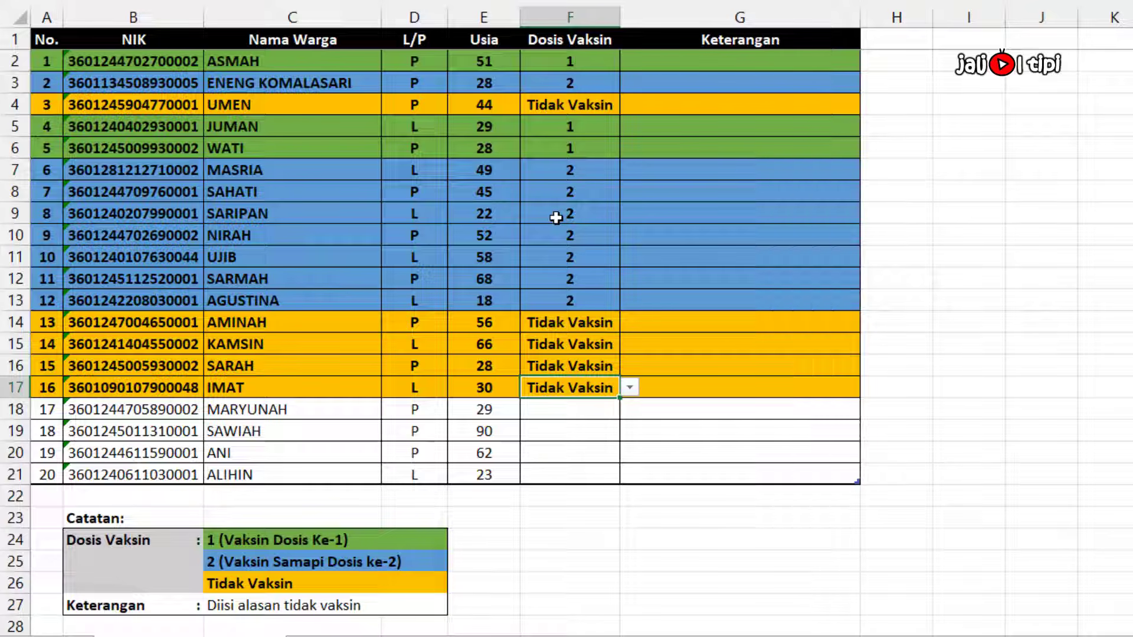
click(666, 107)
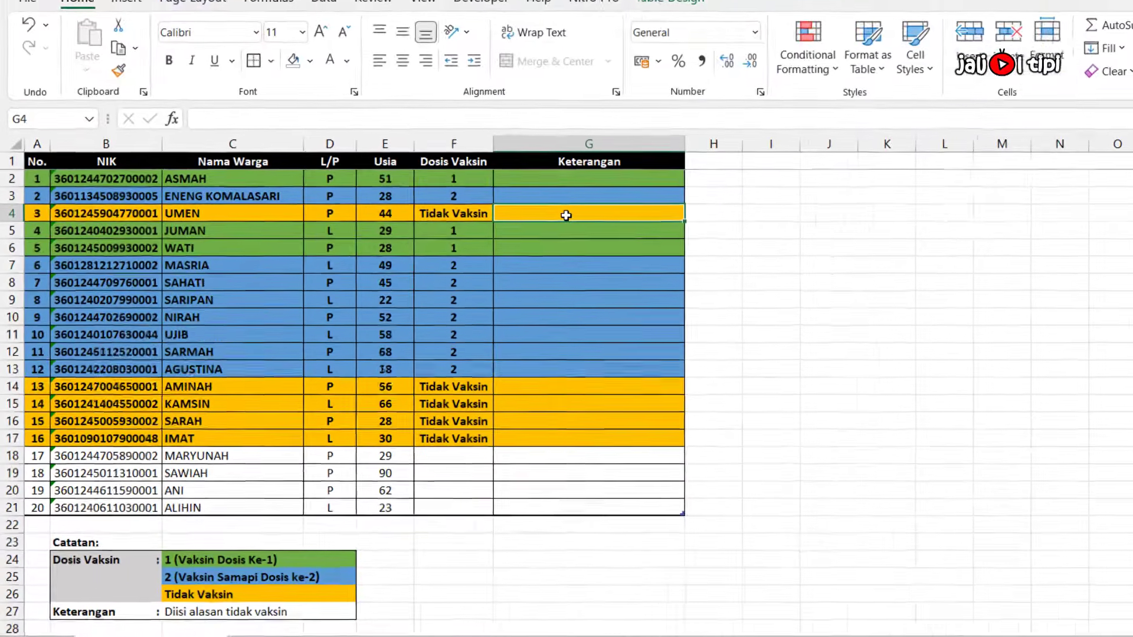
click(309, 60)
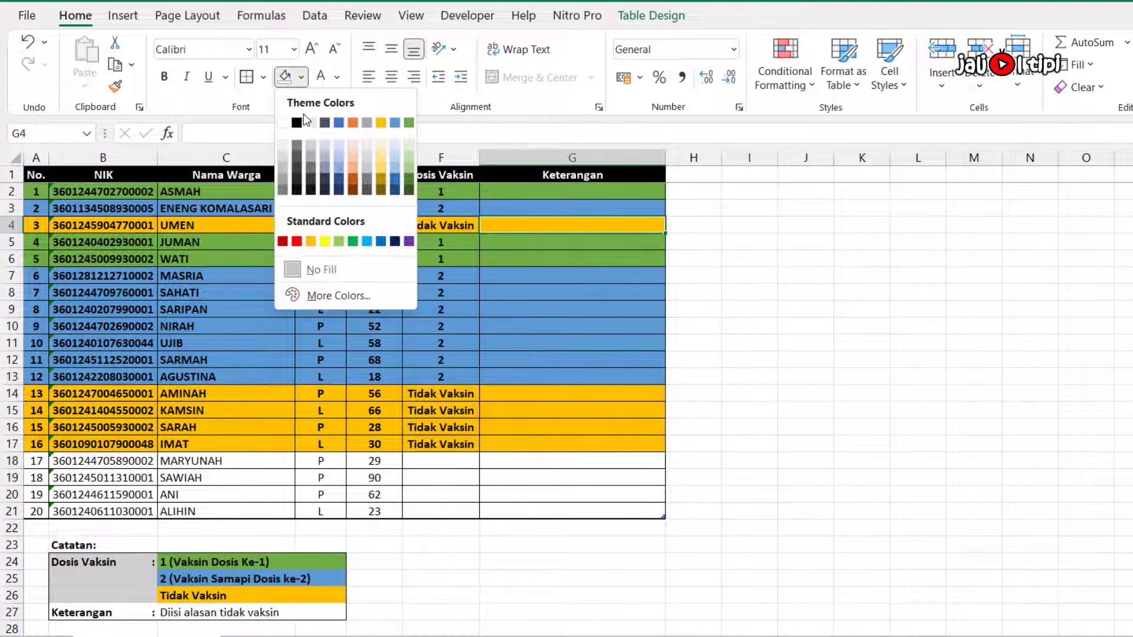
click(541, 224)
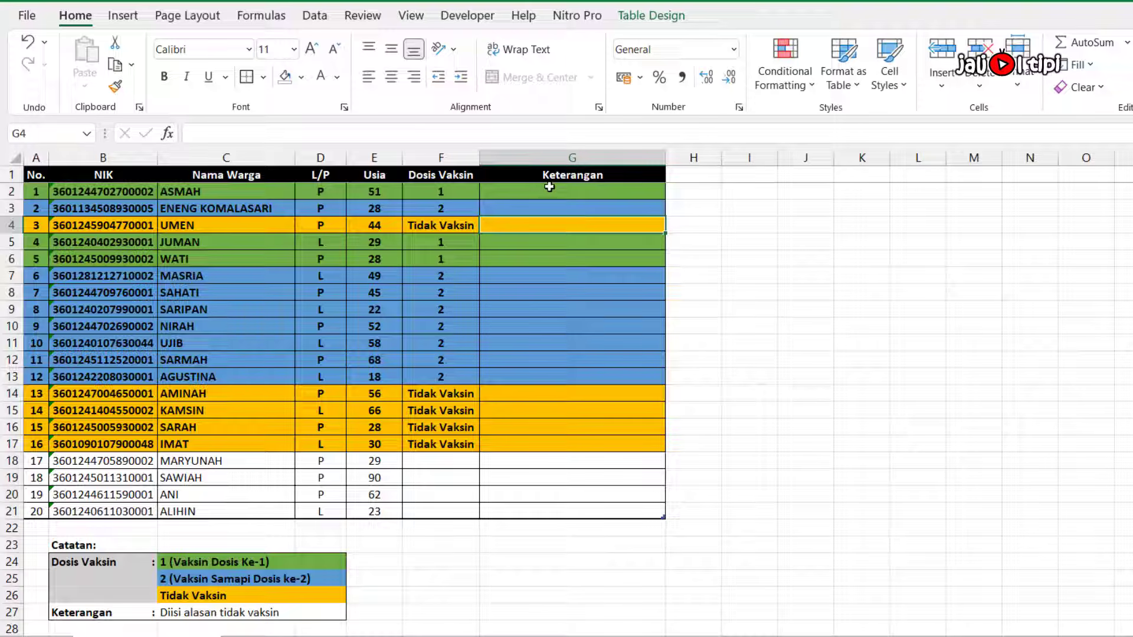
- Start a new formula-based conditional formatting rule for the Keterangan cells G2:G21
drag(548, 187, 547, 507)
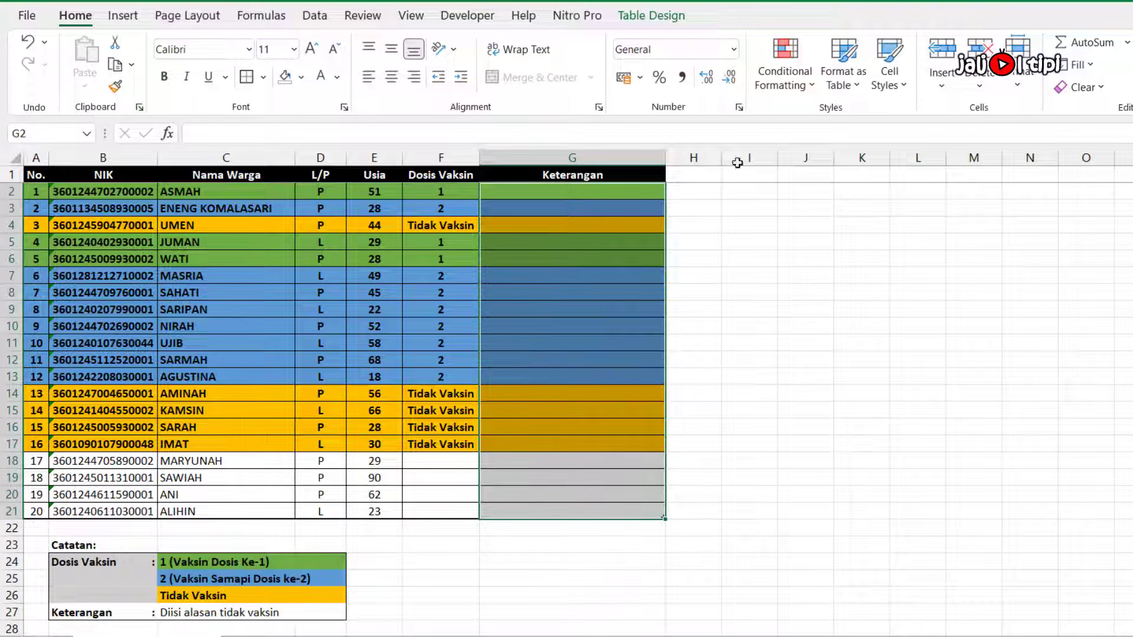
click(809, 88)
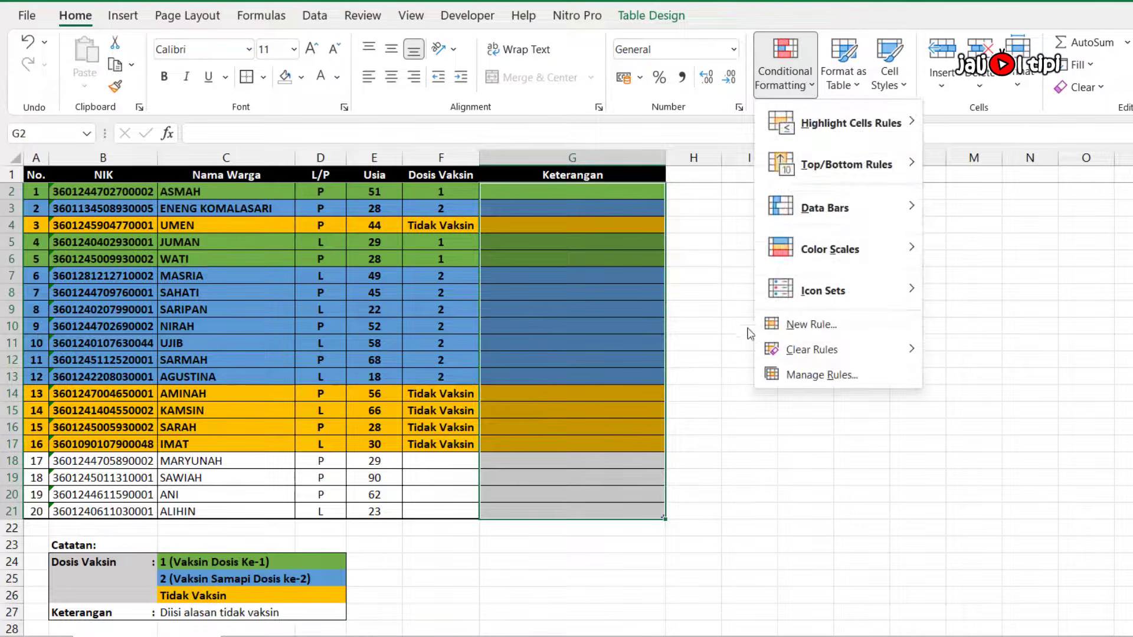
click(828, 326)
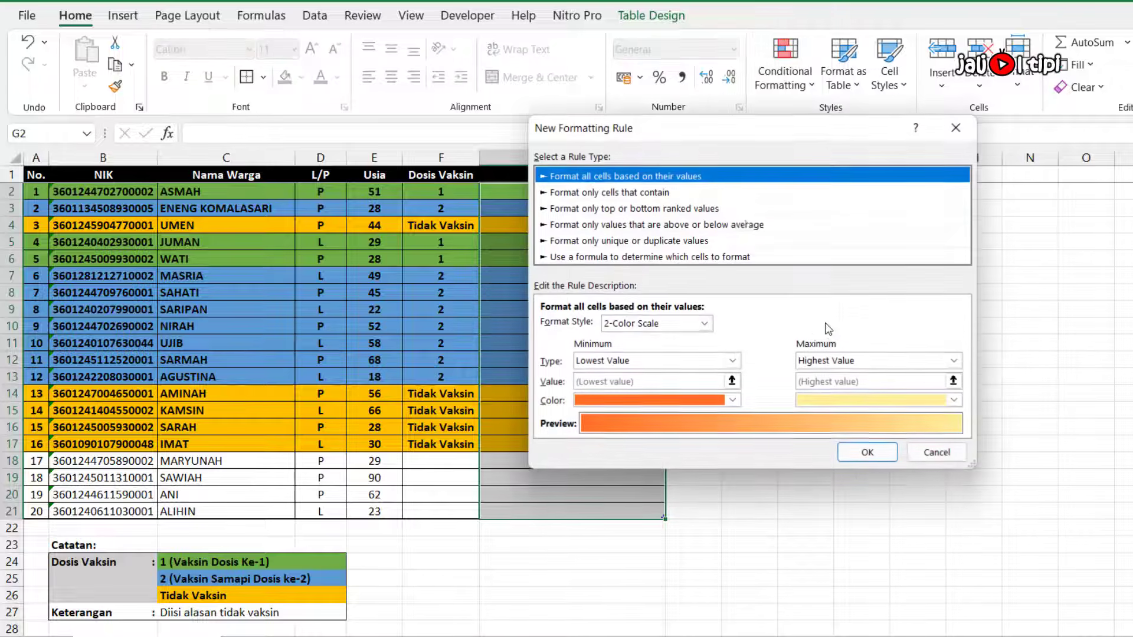
click(591, 258)
drag(627, 135, 707, 135)
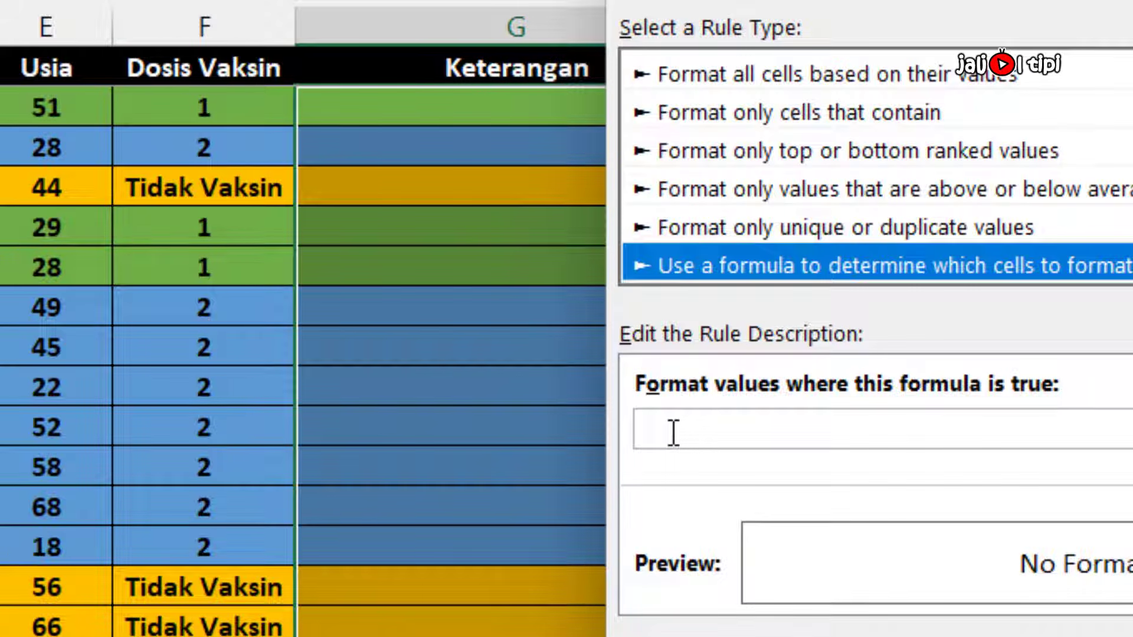
- Begin the rule's formula with =AND($F2="Tidak Vaksin"; using a reference that locks only column F
click(673, 433)
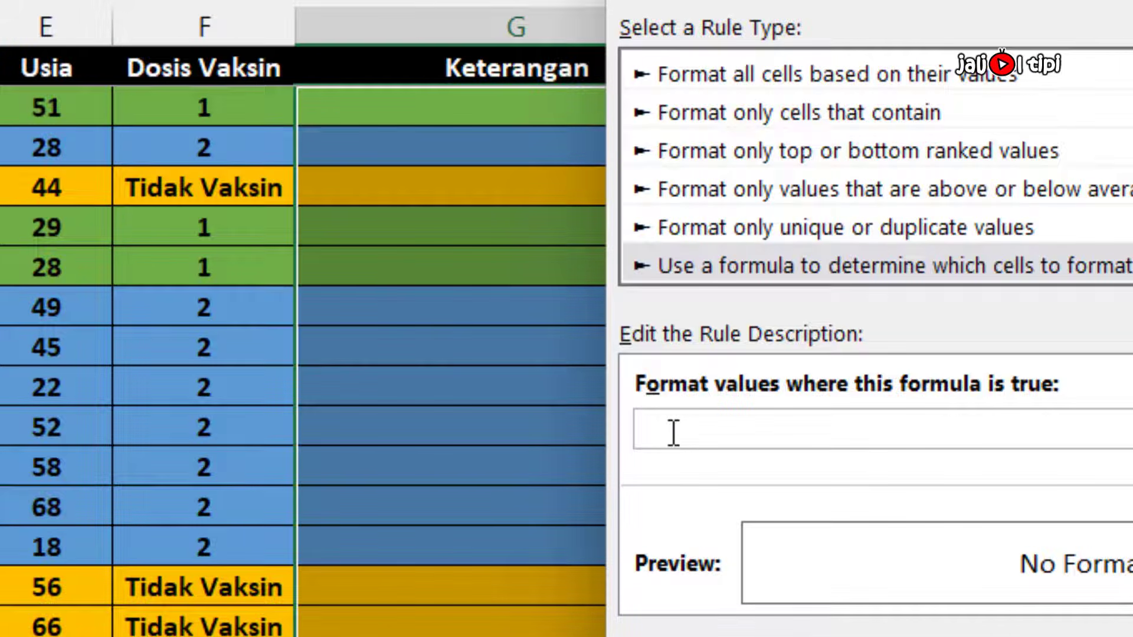
text(=AND()
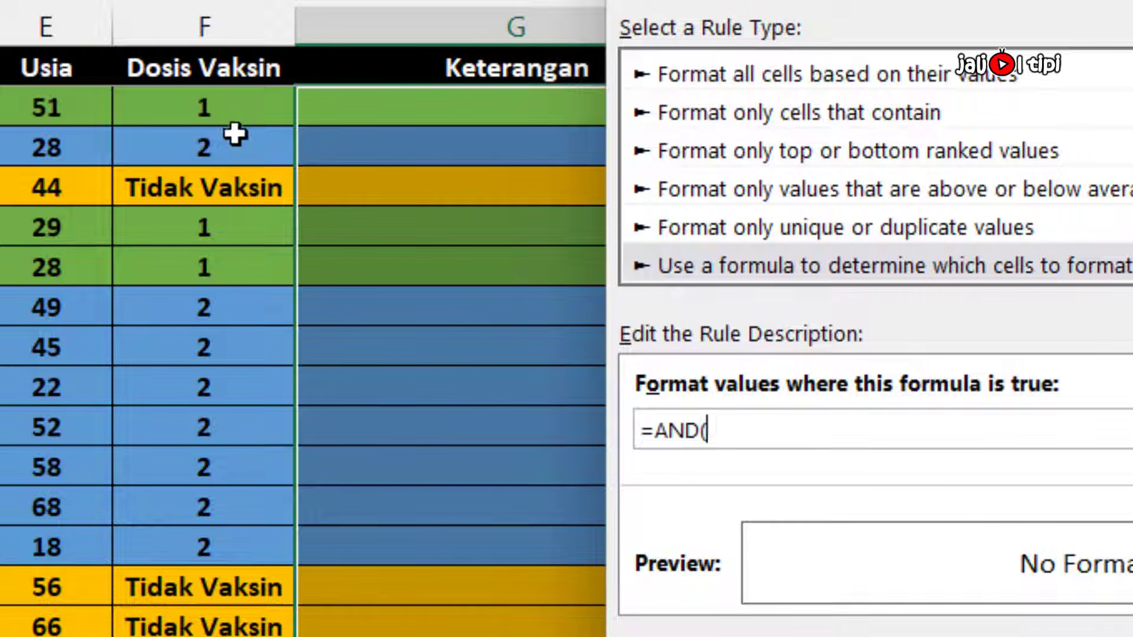
click(246, 107)
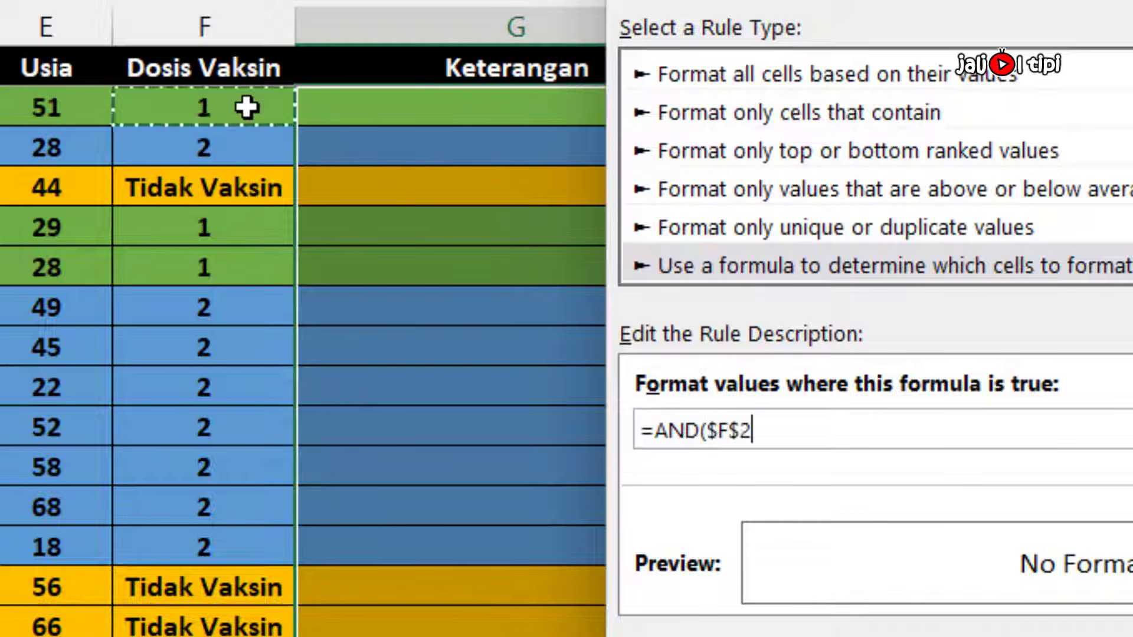
click(741, 430)
key(BackSpace)
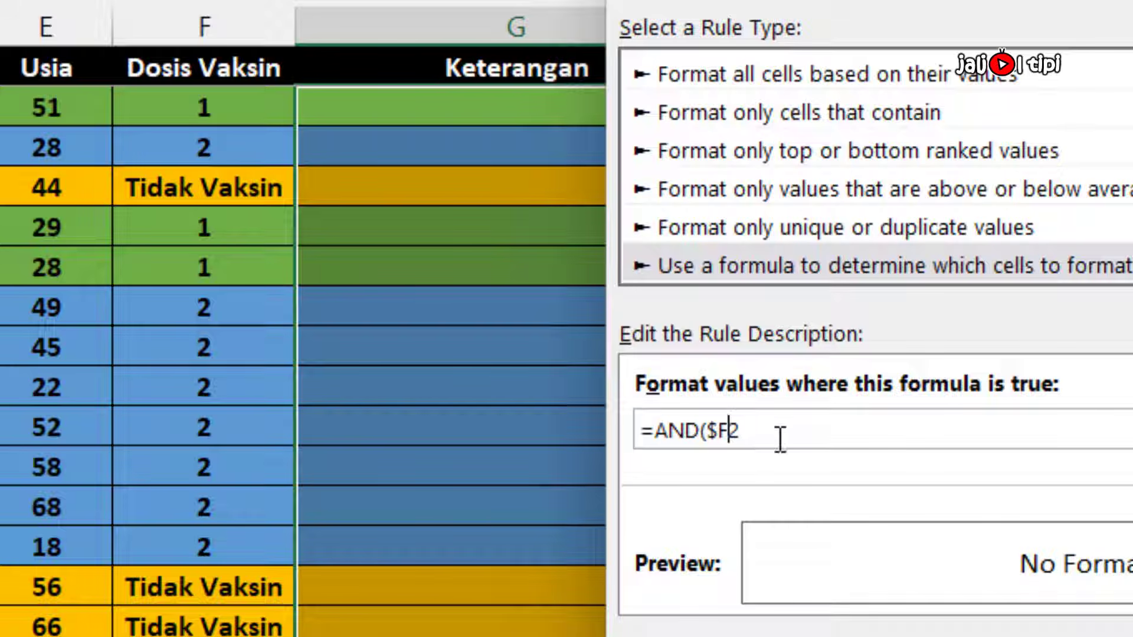
key(End)
text(="tIDAK)
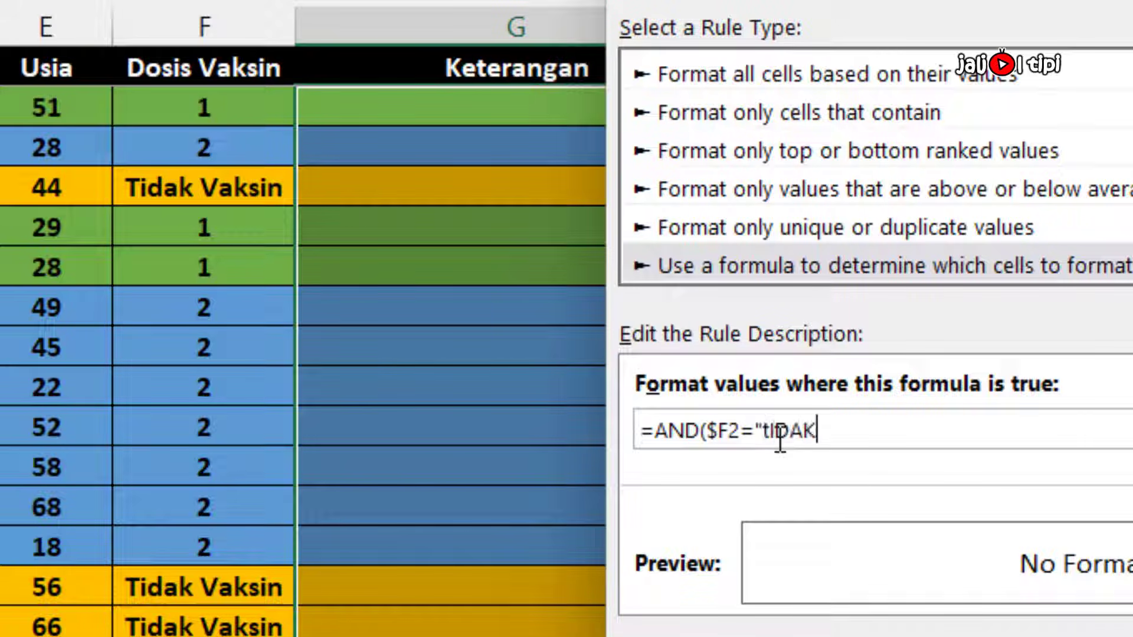
key(BackSpace)
key(BackSpace)
key(BackSpace)
key(BackSpace)
key(BackSpace)
text(Ti)
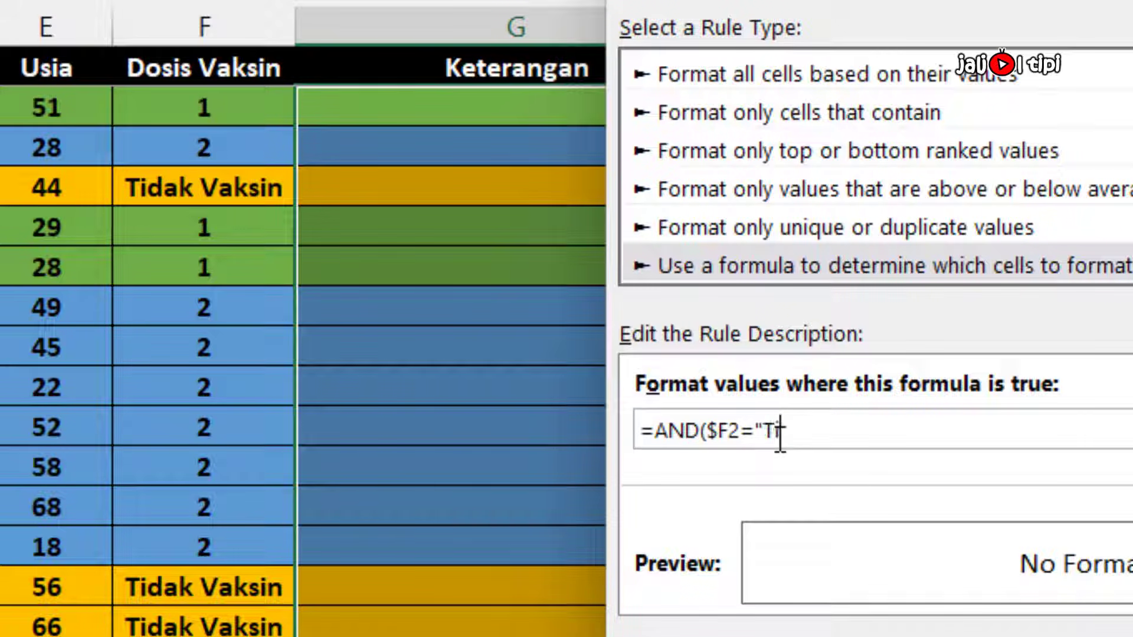
text(dak Vaksin";)
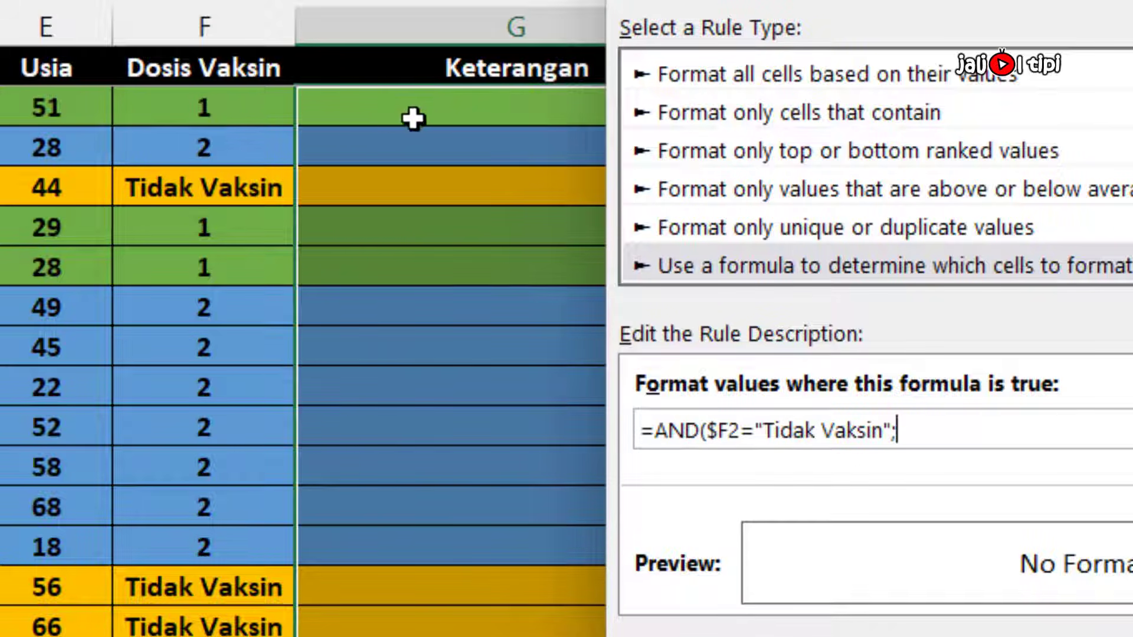
- Complete the AND formula with the second condition $G2="" for an empty Keterangan cell, locking only column G
click(443, 107)
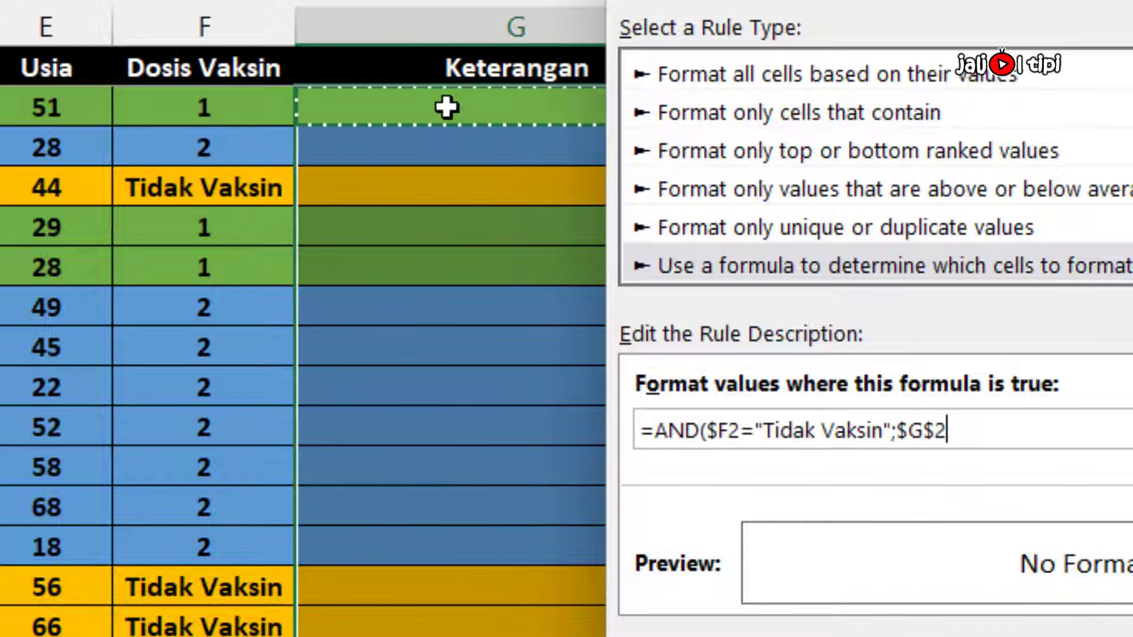
click(940, 430)
key(BackSpace)
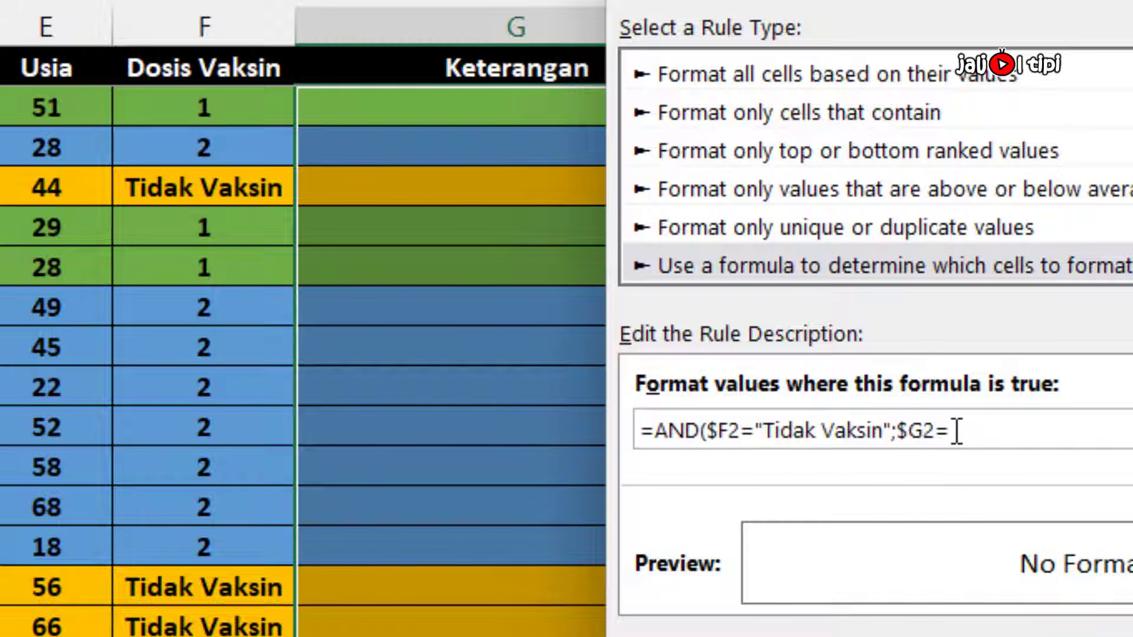
text(="")
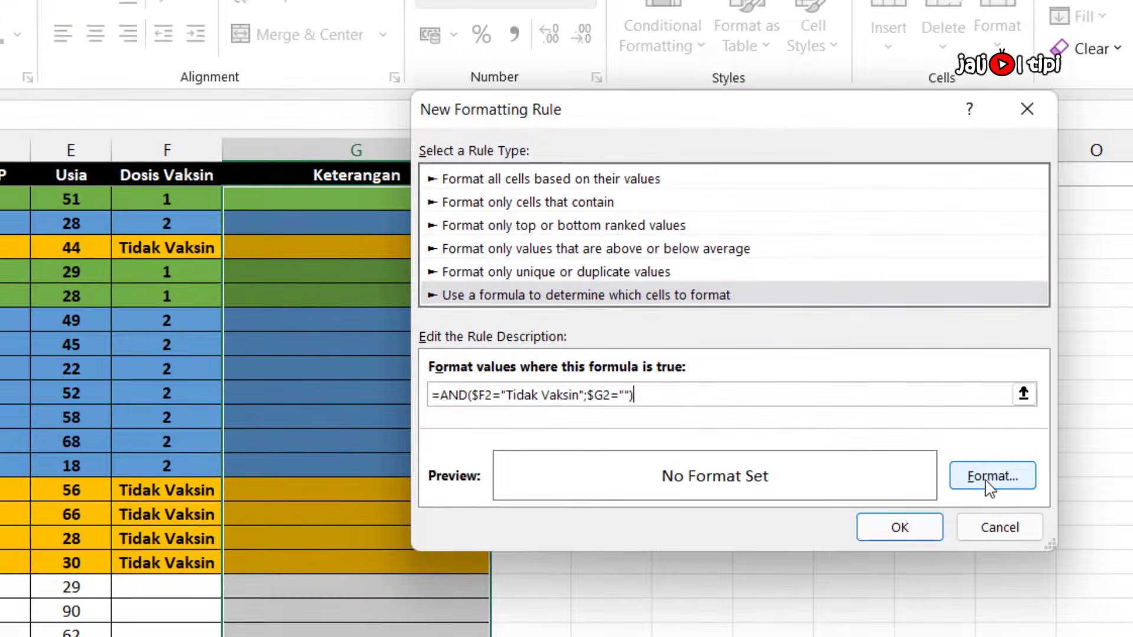
- Give the empty Keterangan rule the standard red fill and a bold font style, and apply it to G2:G21
click(993, 478)
click(571, 24)
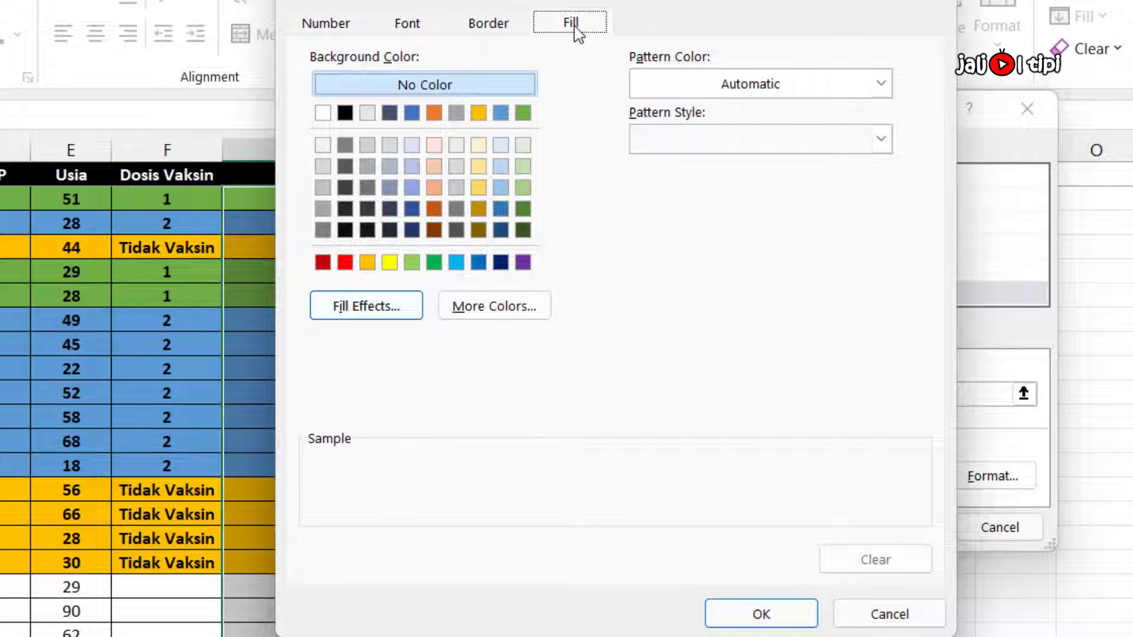
click(345, 262)
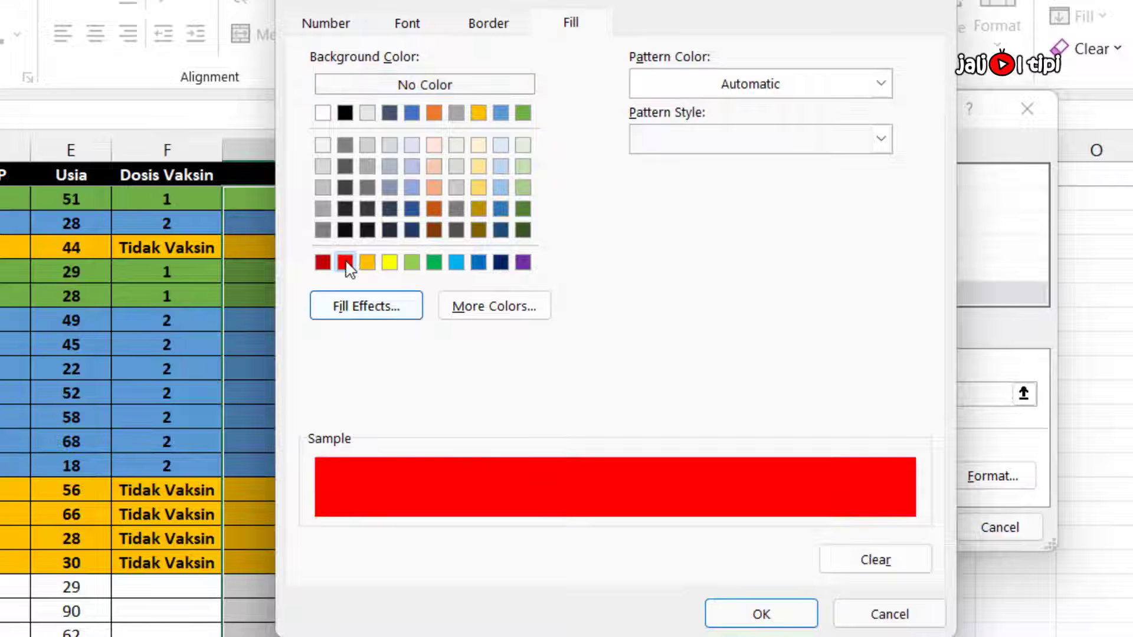
click(413, 23)
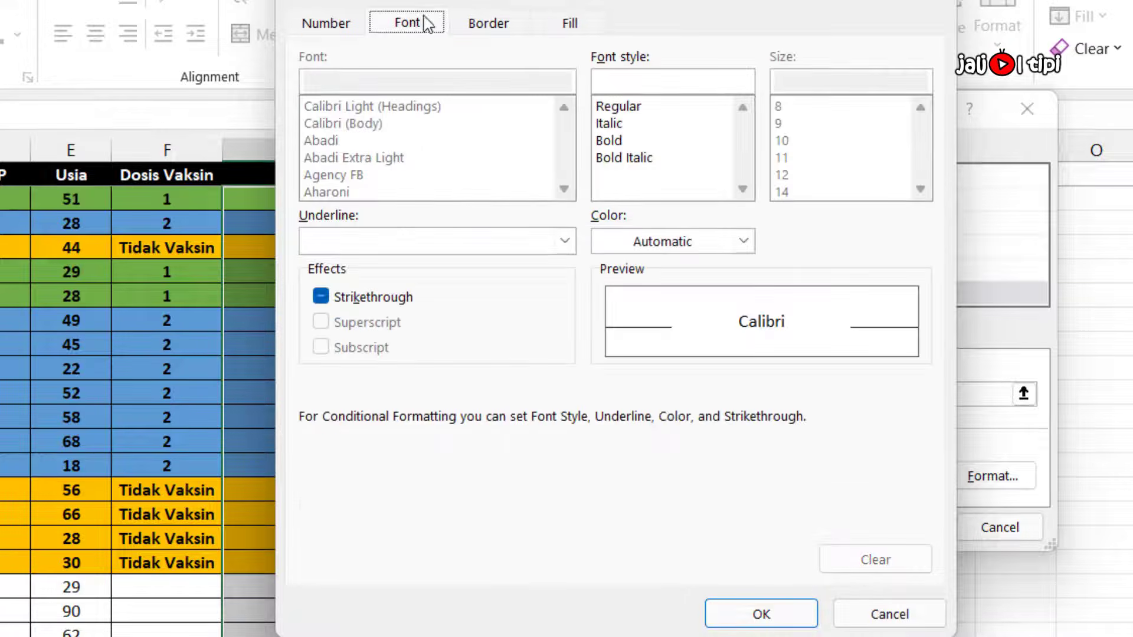
click(605, 141)
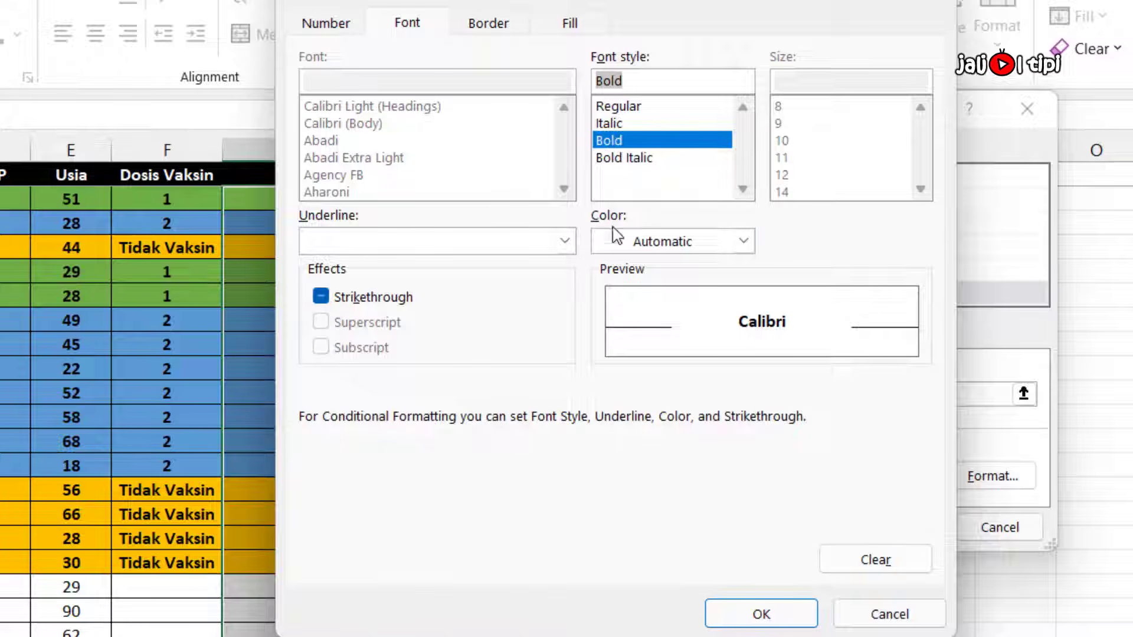
click(762, 617)
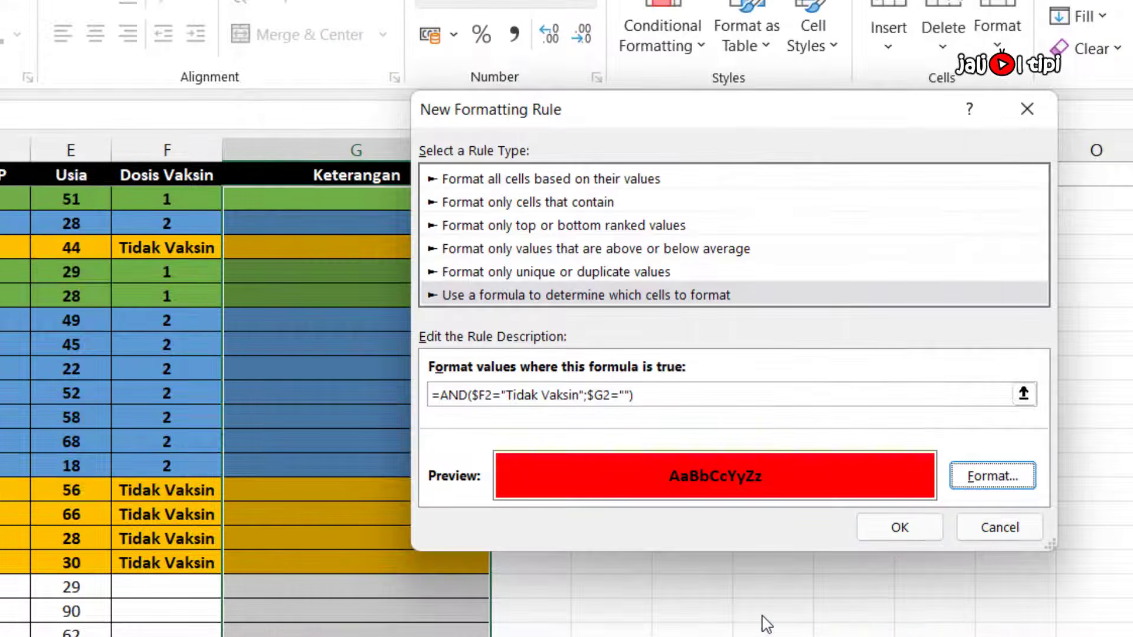
click(897, 531)
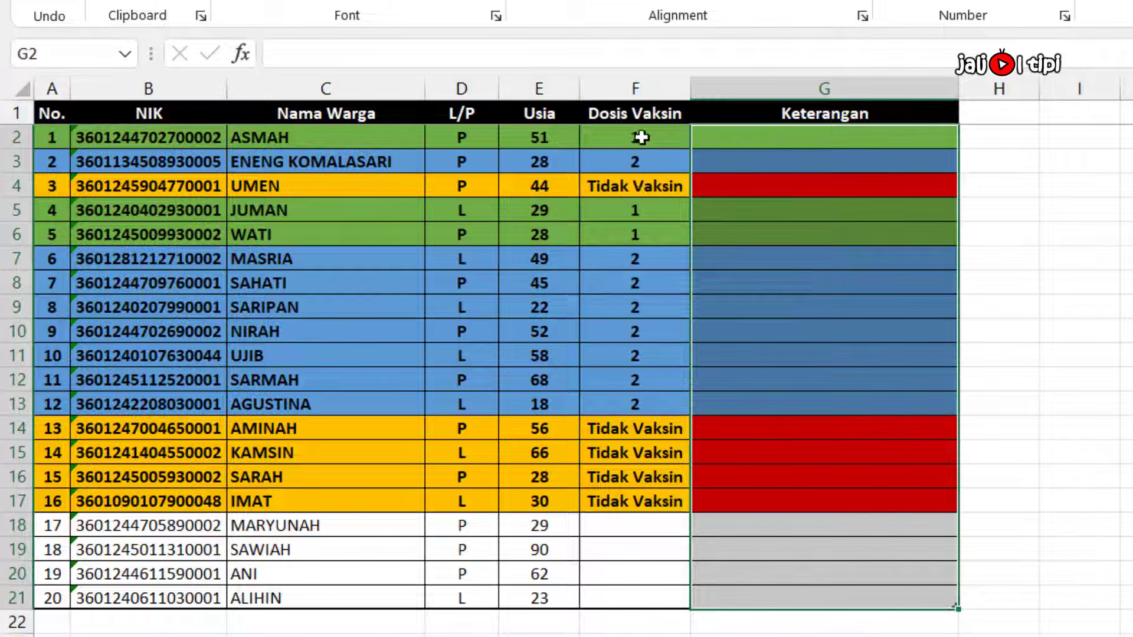
click(638, 187)
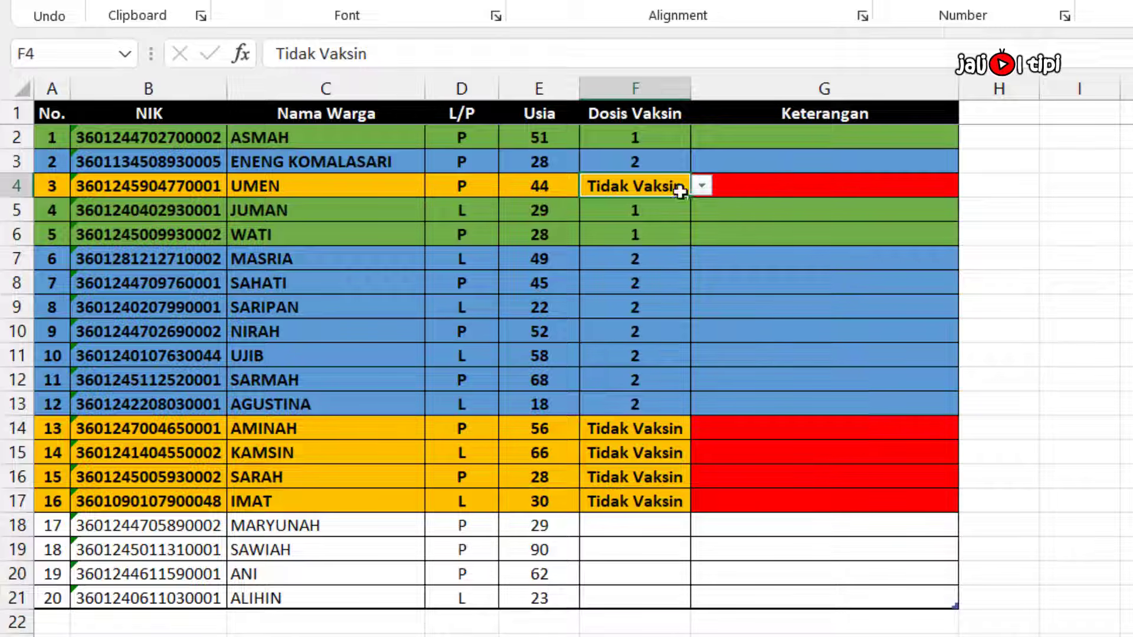
- Try out the red rule by entering Sedang Sakit in Keterangan cell G4, and clear the cell again
click(746, 189)
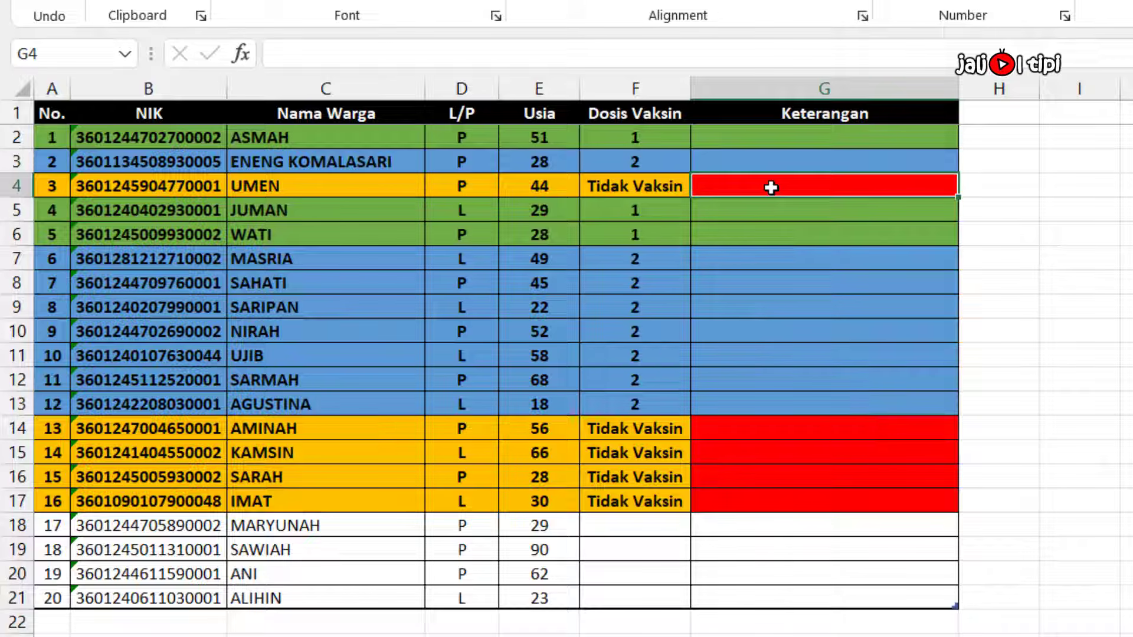
text(Sedang)
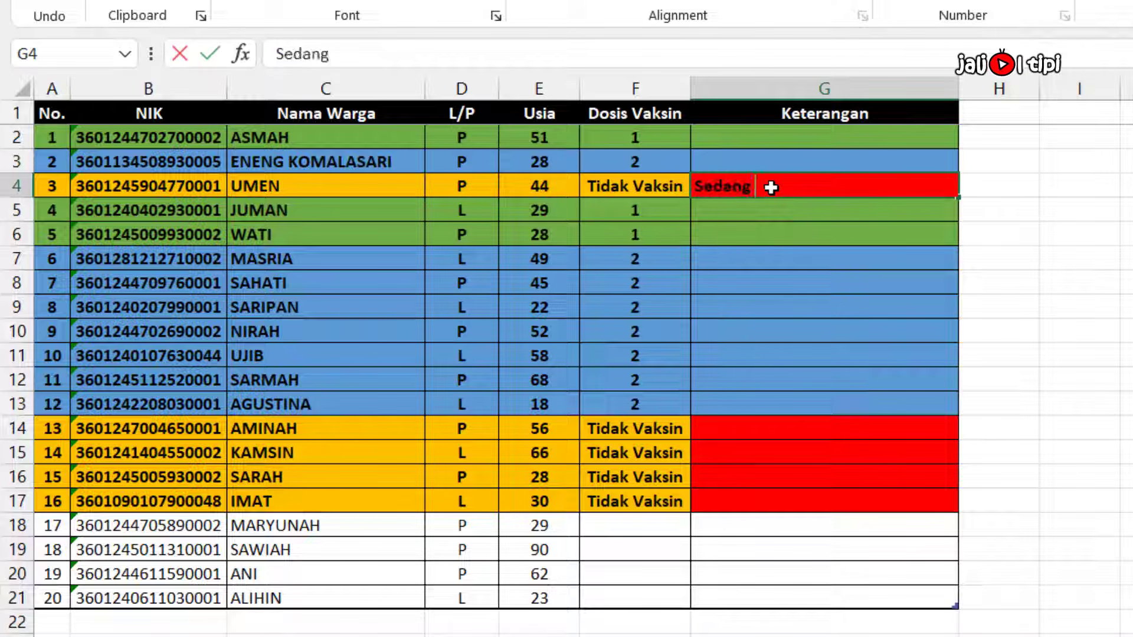
text( Sakit)
key(Return)
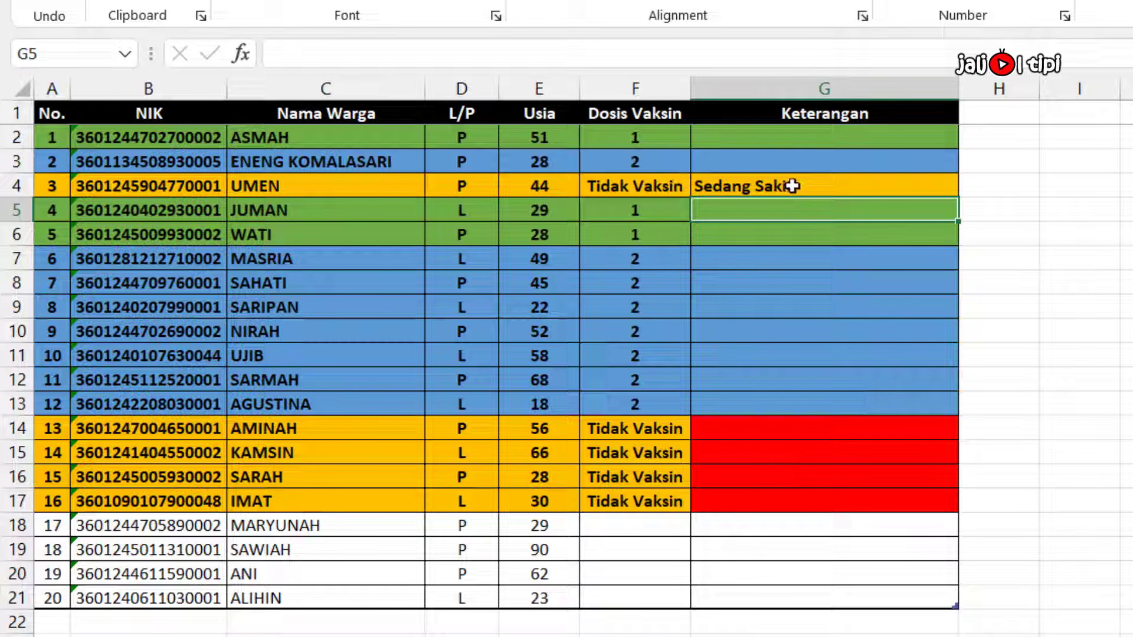
click(775, 185)
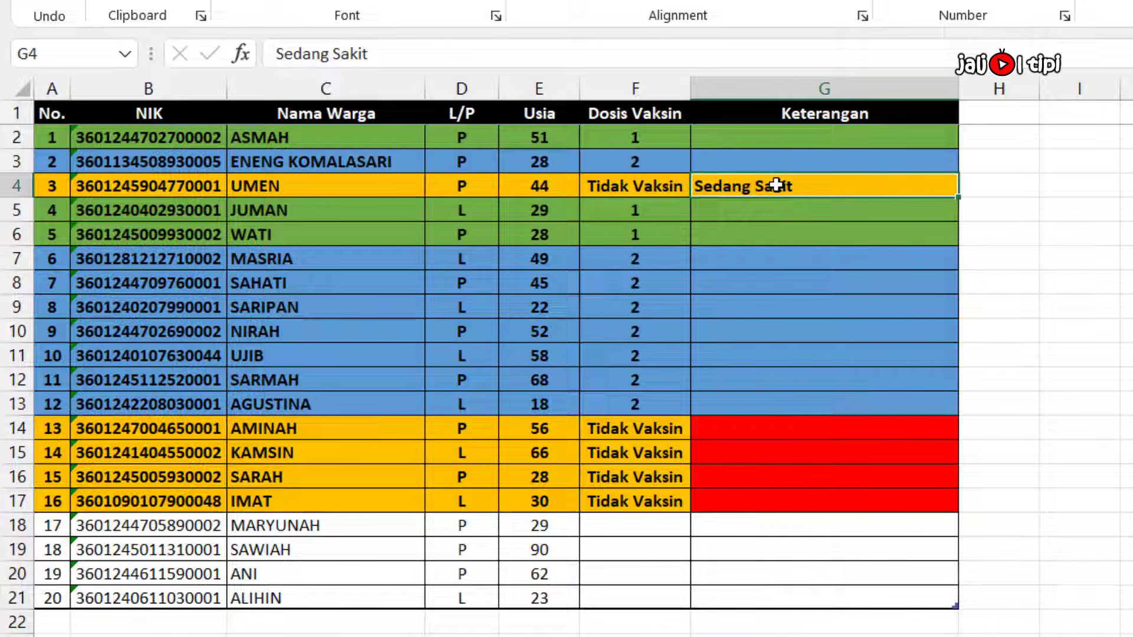
key(Delete)
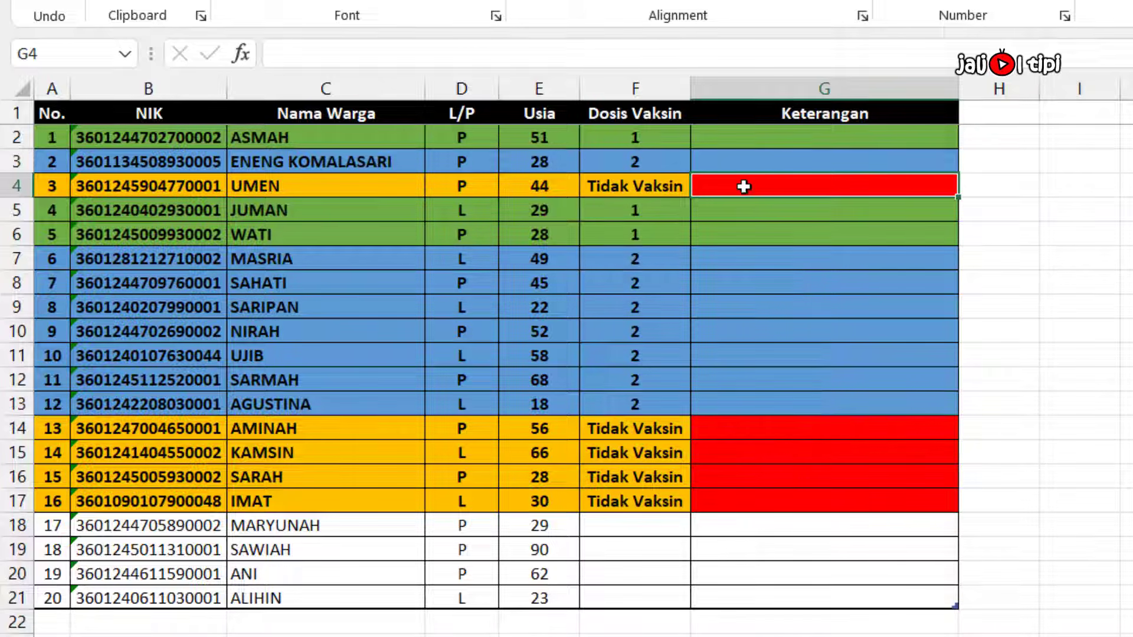
- Fill Keterangan cell G4 with the reason Sedang Sakit
text(S)
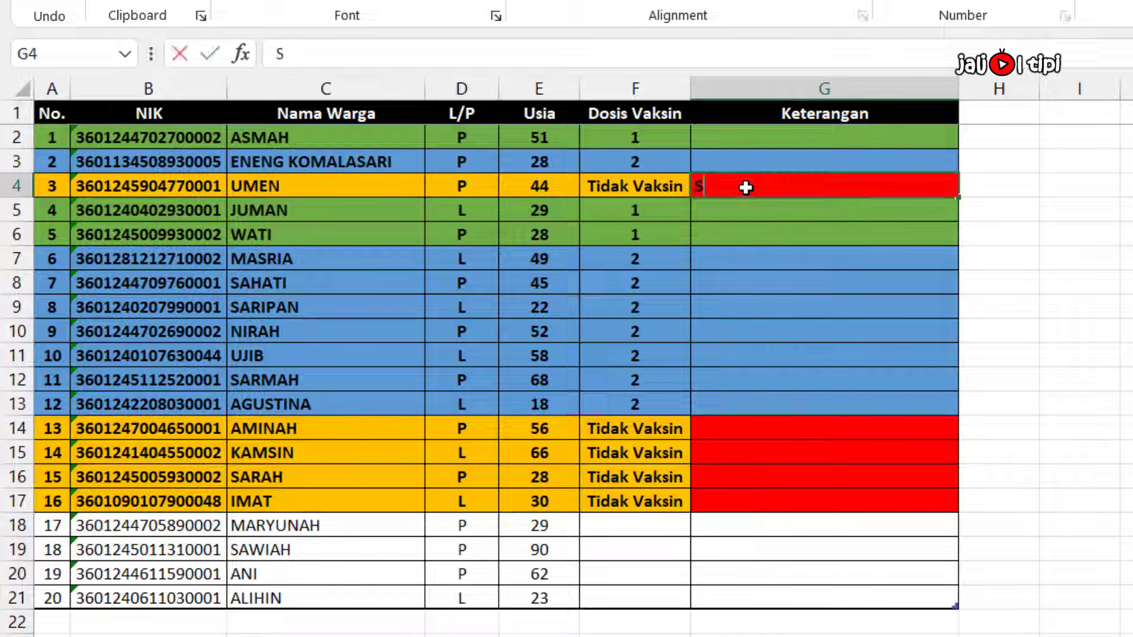
text(edang Sakit)
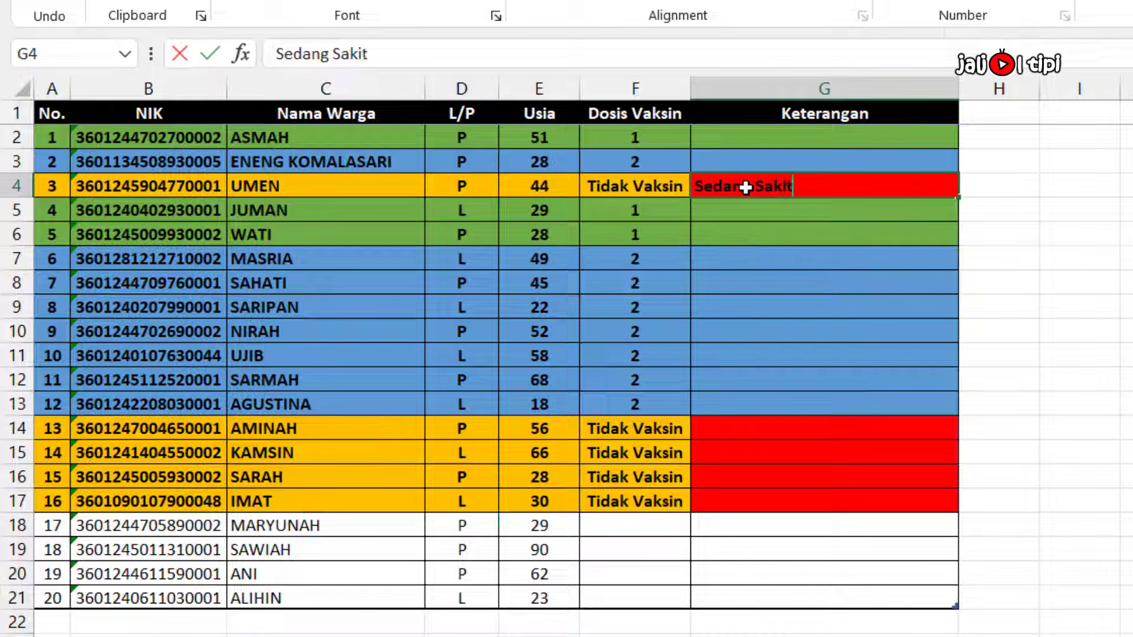
key(Return)
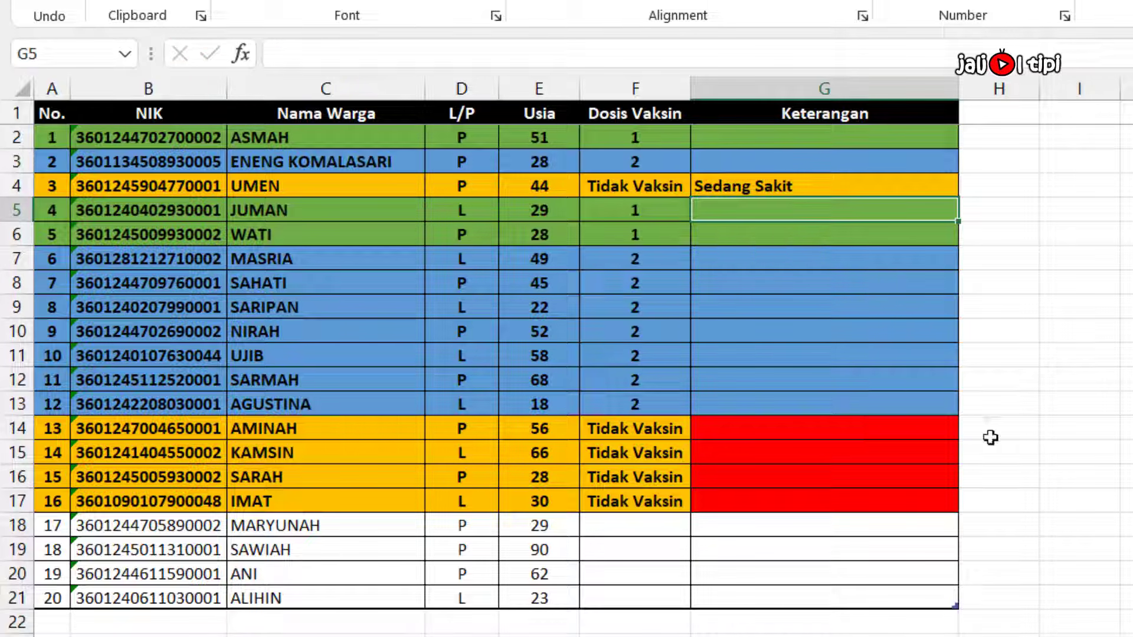
- Enter Sedang Sakit as the Keterangan for the Tidak Vaksin residents in cells G14 and G15
click(896, 436)
text(Sedang)
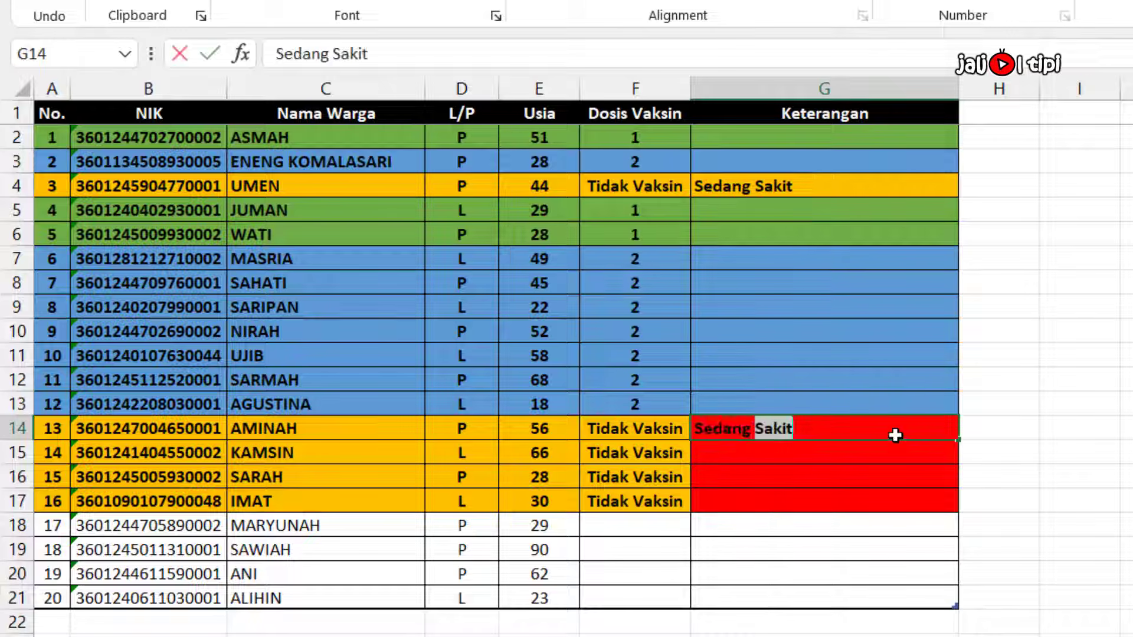
text( Sakit)
key(Return)
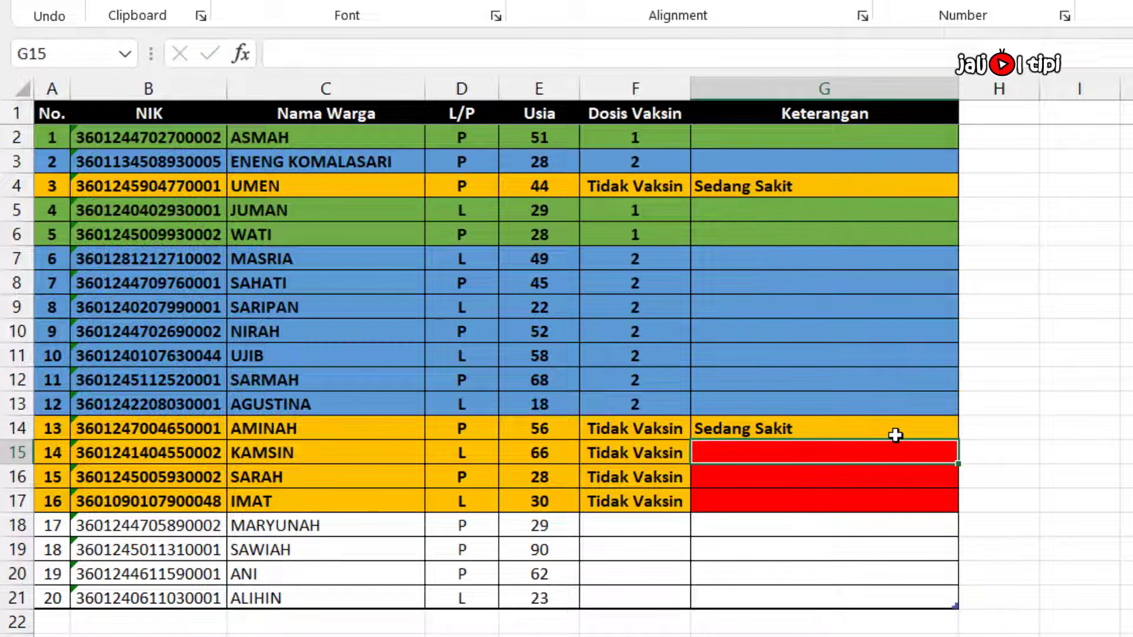
text(Sedang )
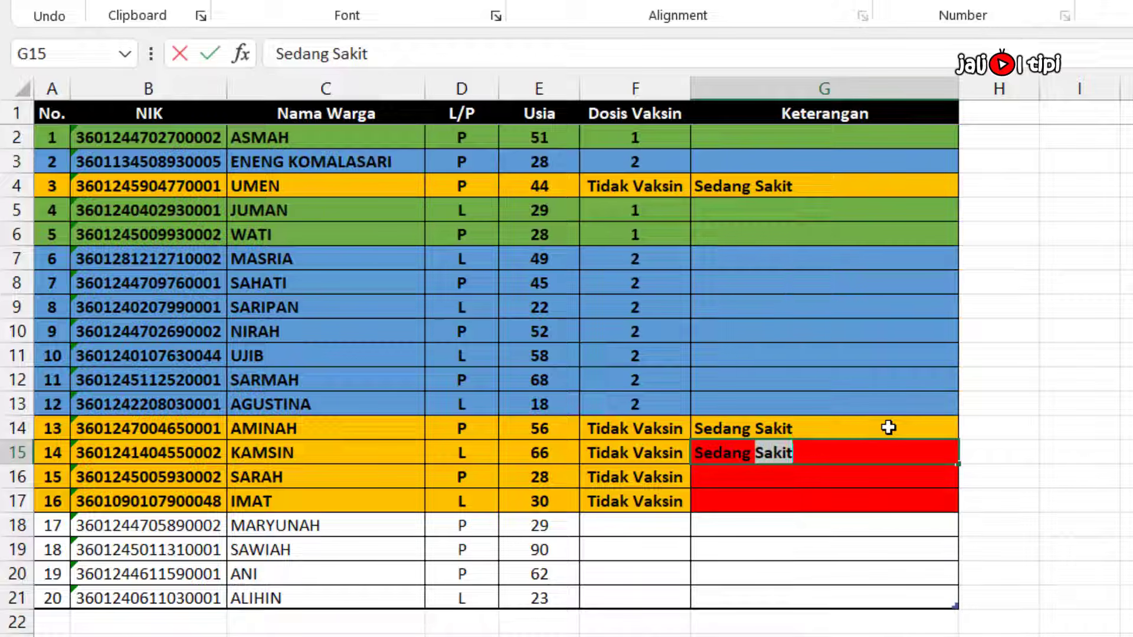
text(Sakit)
key(Return)
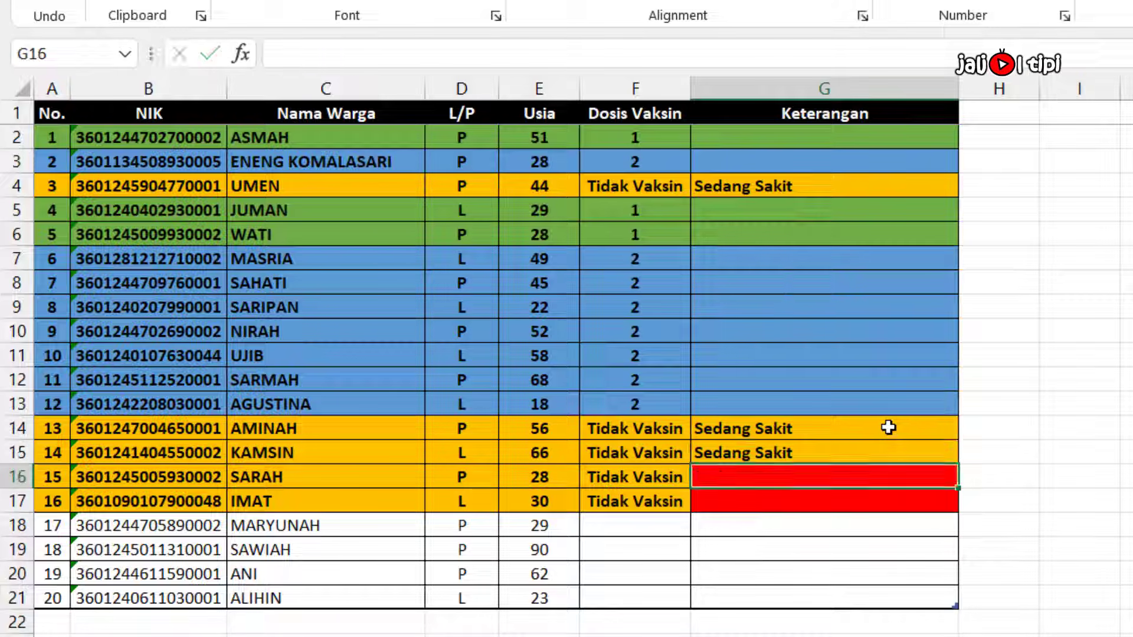